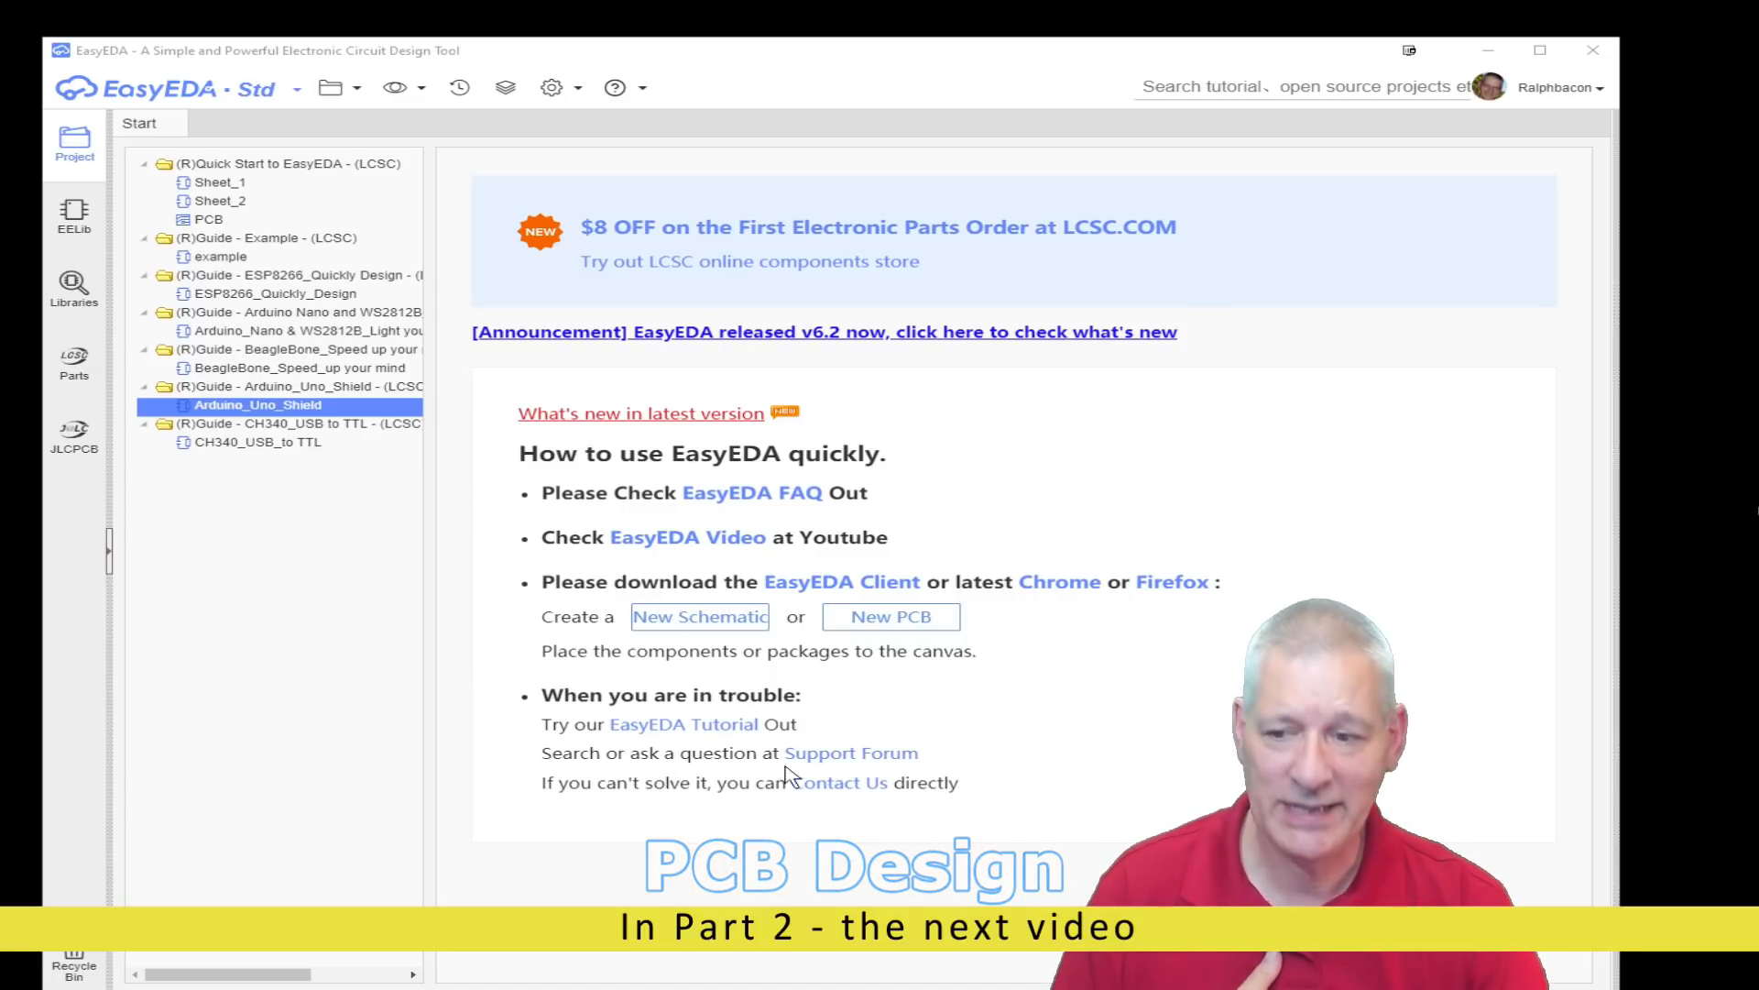
Create a new project titled YouTube Demo 2
{"action": "left_click", "coordinate": [339, 87]}
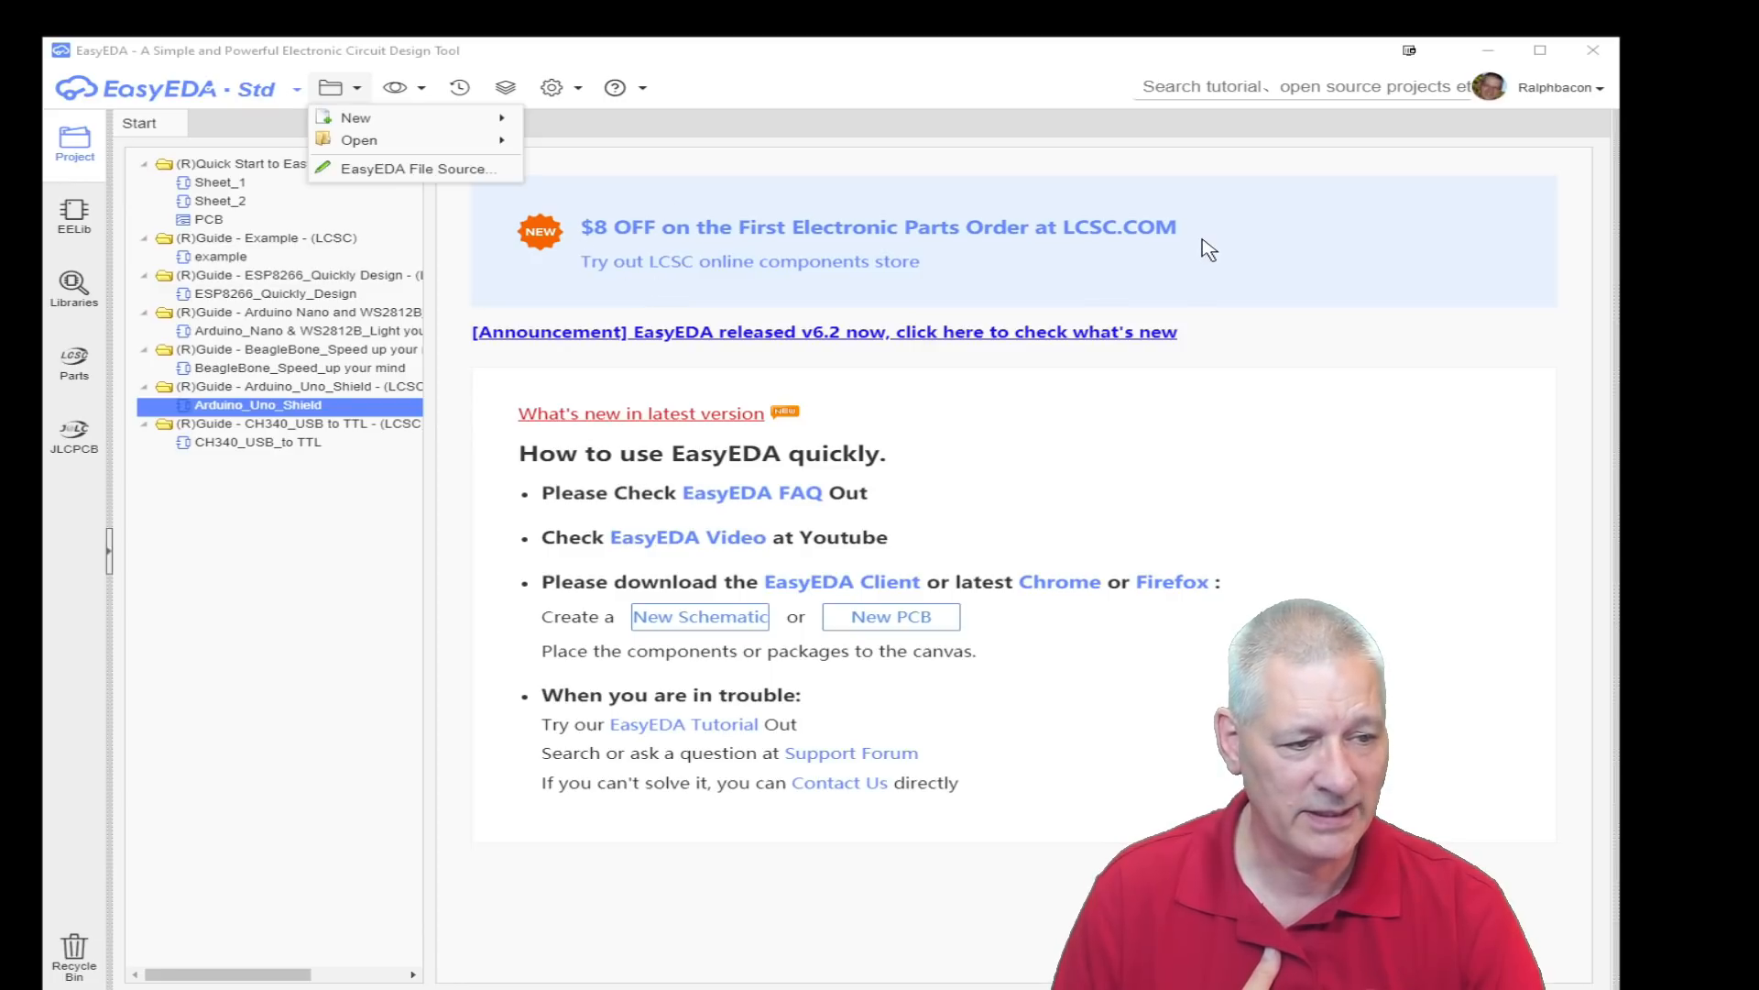
{"action": "left_click", "coordinate": [1233, 229]}
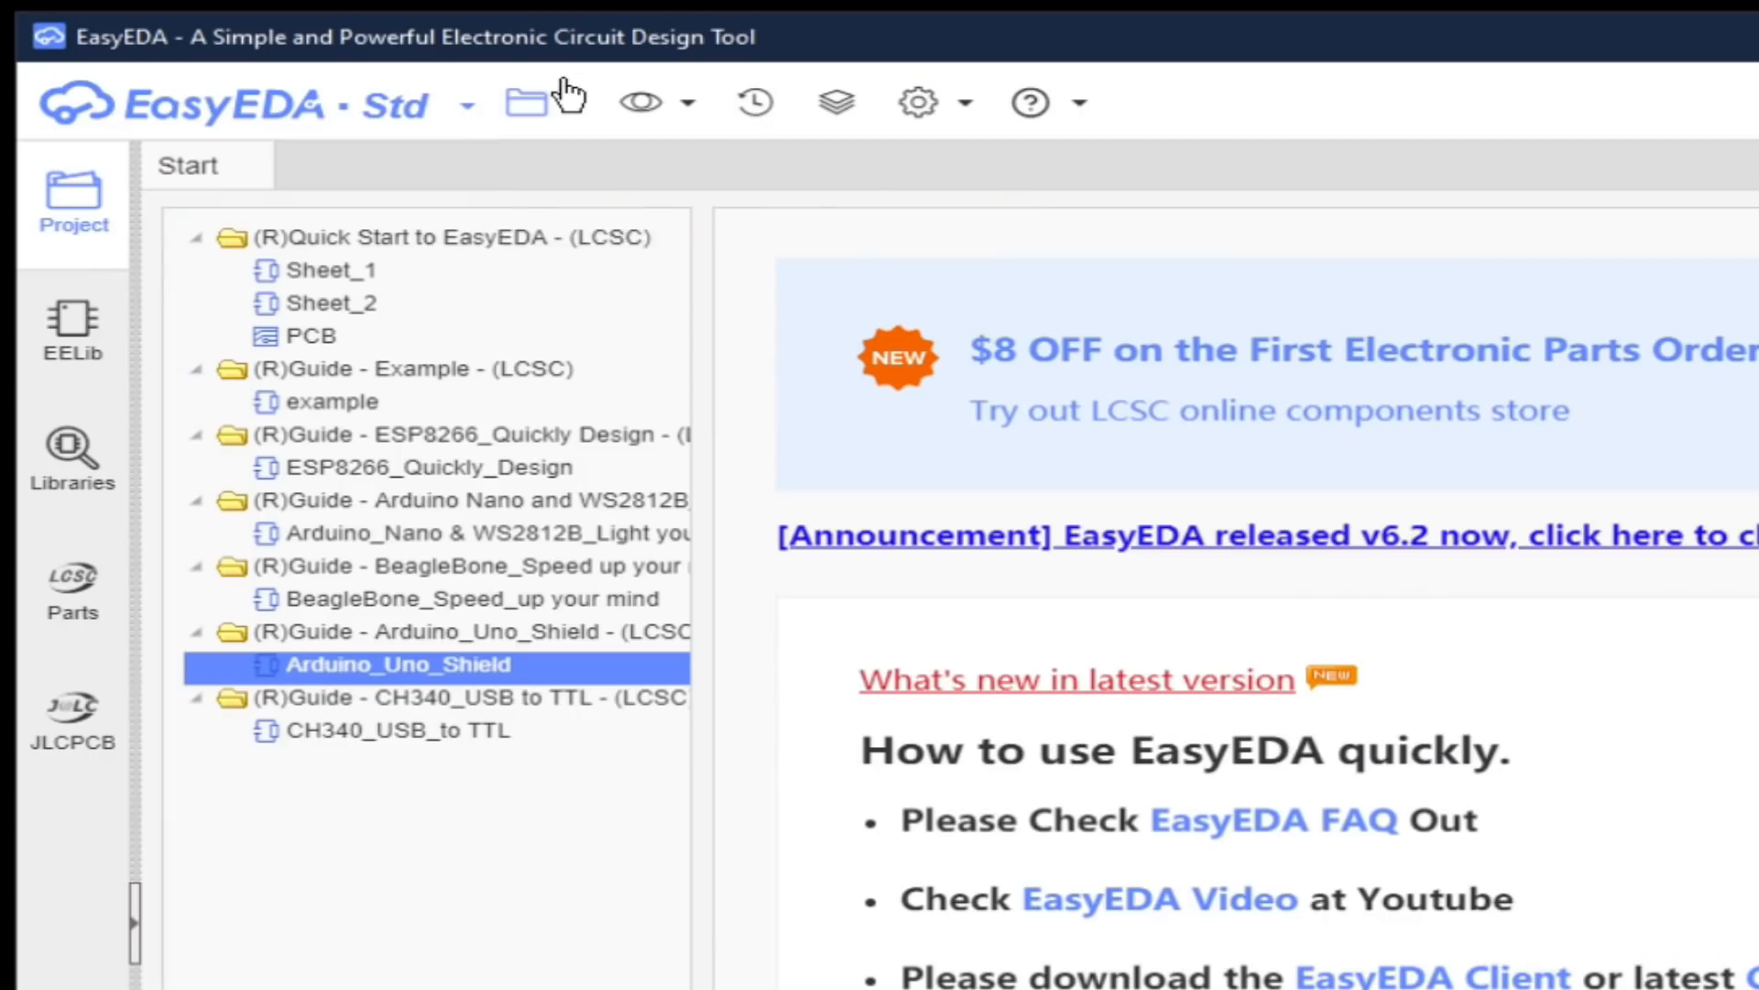
{"action": "mouse_move", "coordinate": [348, 92]}
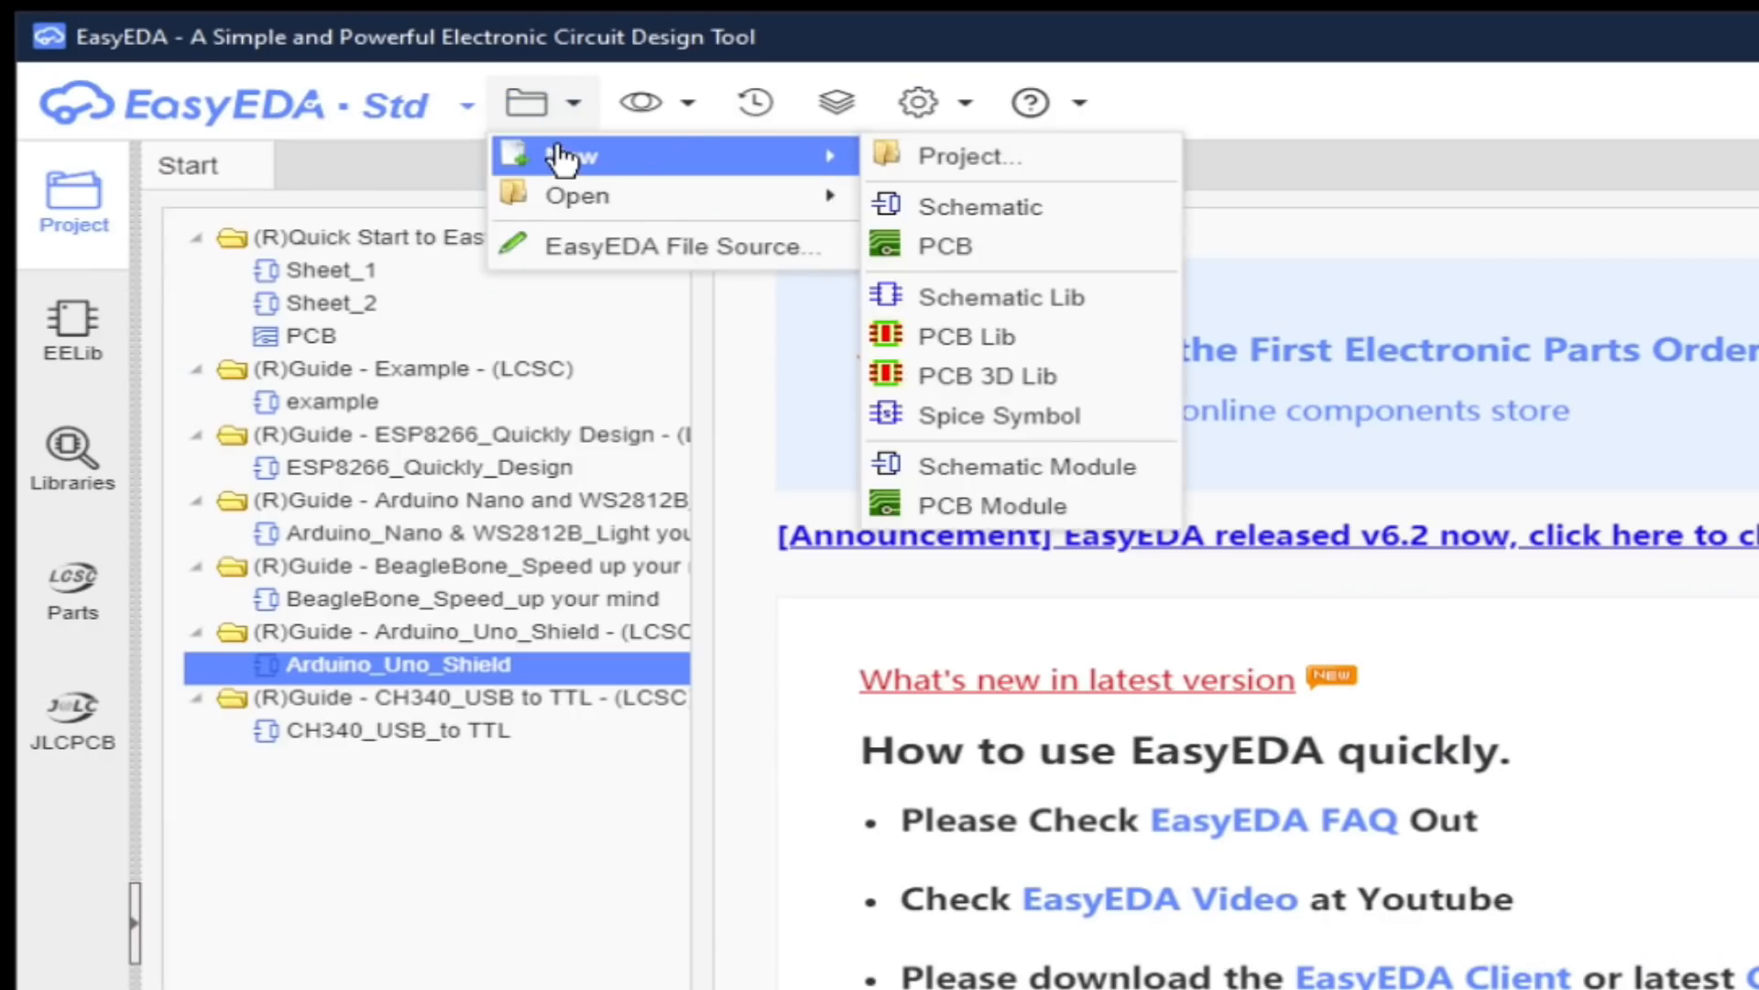
{"action": "left_click", "coordinate": [1008, 157]}
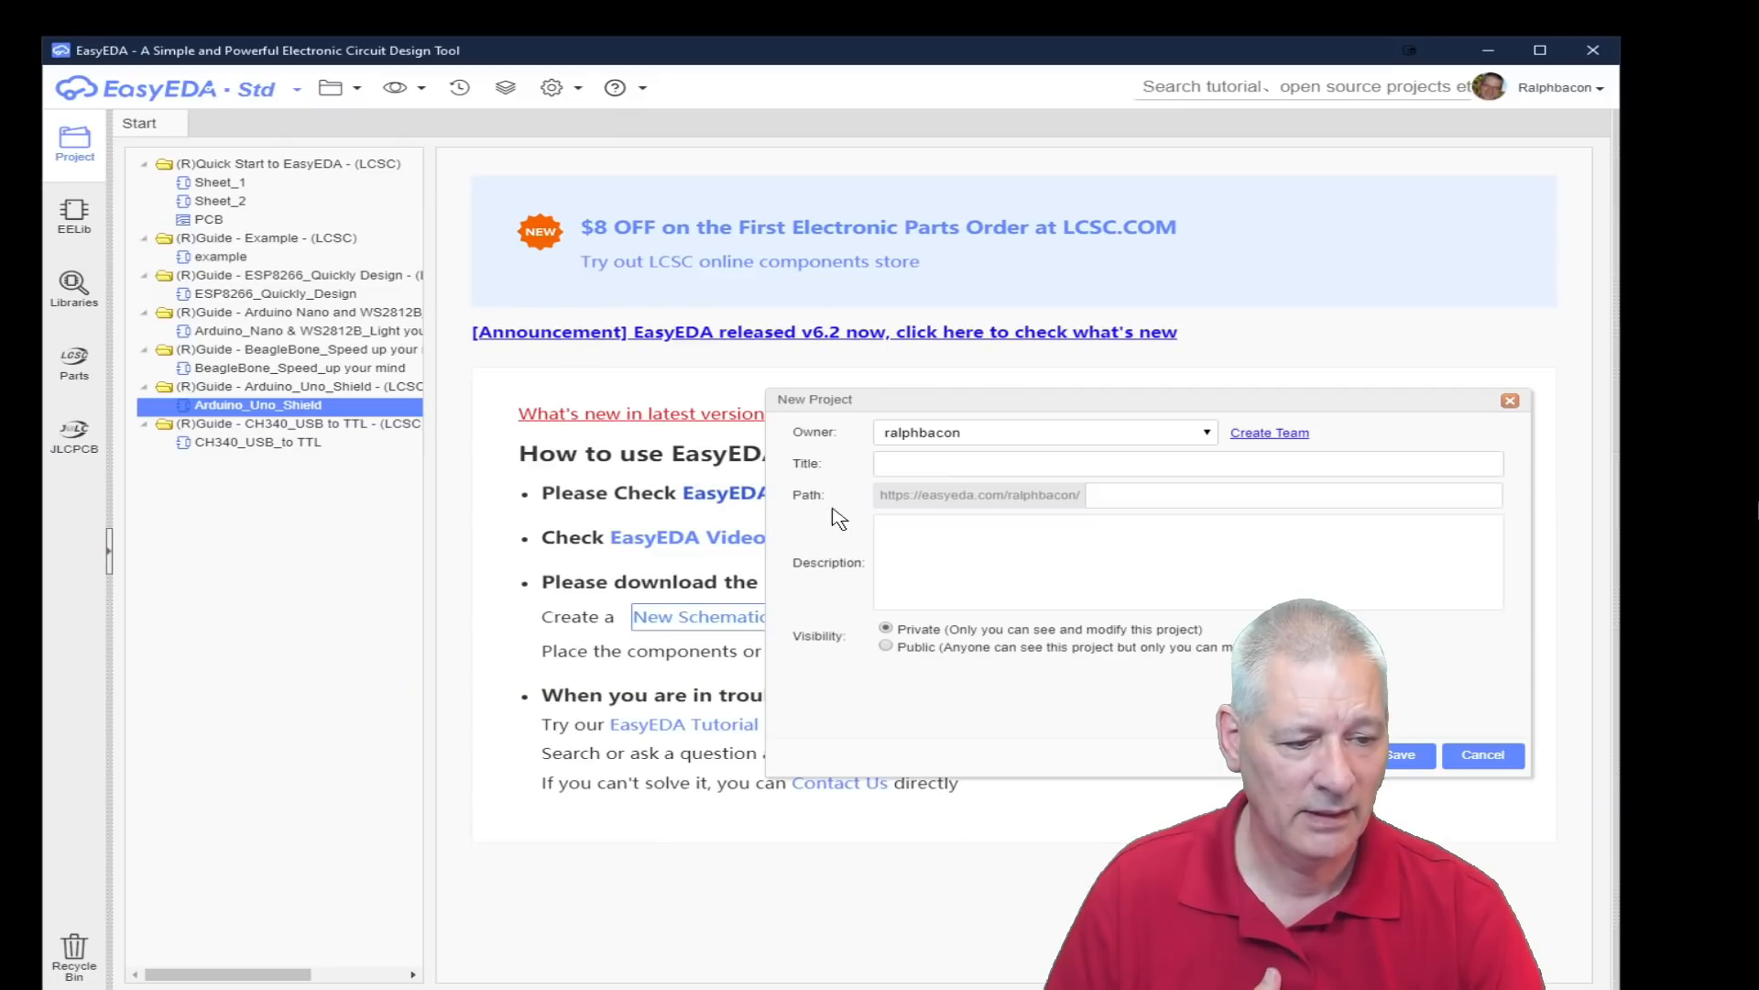
{"action": "left_click_drag", "start_coordinate": [1173, 400], "coordinate": [780, 211]}
{"action": "left_click", "coordinate": [503, 338]}
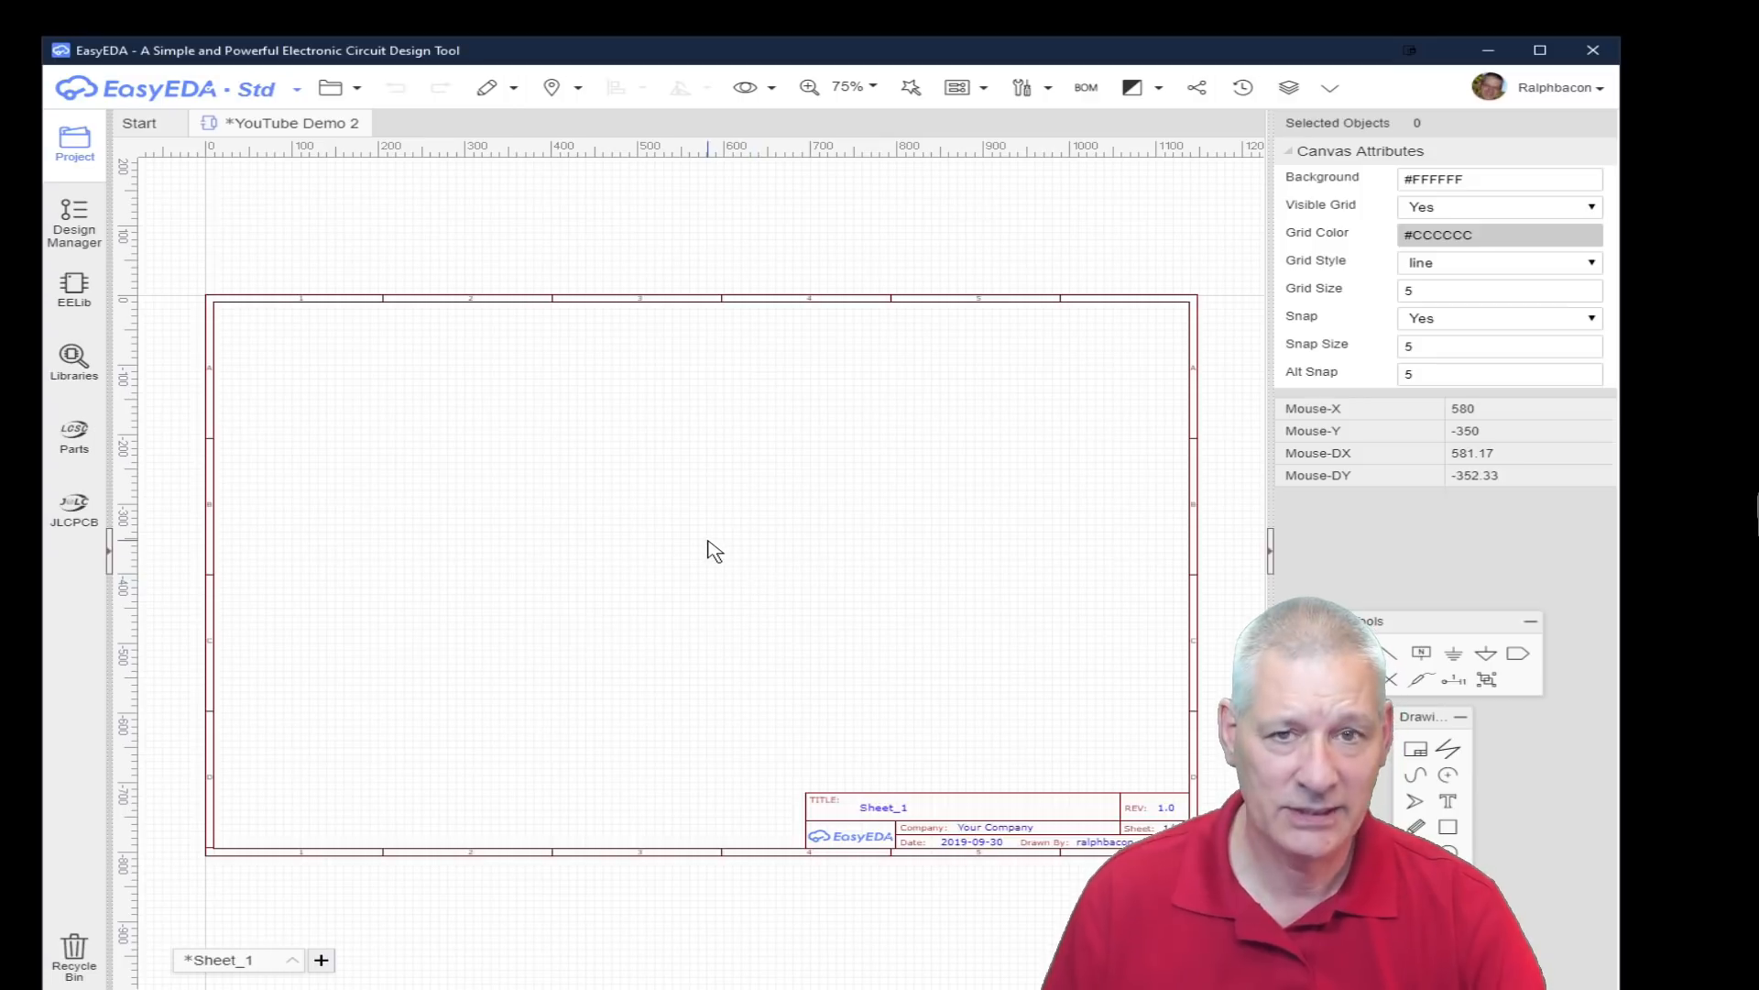
{"action": "scroll", "coordinate": [687, 511], "scroll_direction": "down", "scroll_amount": 2}
{"action": "scroll", "coordinate": [690, 513], "scroll_direction": "up", "scroll_amount": 6}
{"action": "scroll", "coordinate": [690, 514], "scroll_direction": "down", "scroll_amount": 3}
{"action": "scroll", "coordinate": [690, 513], "scroll_direction": "up", "scroll_amount": 2}
{"action": "scroll", "coordinate": [690, 513], "scroll_direction": "down", "scroll_amount": 2}
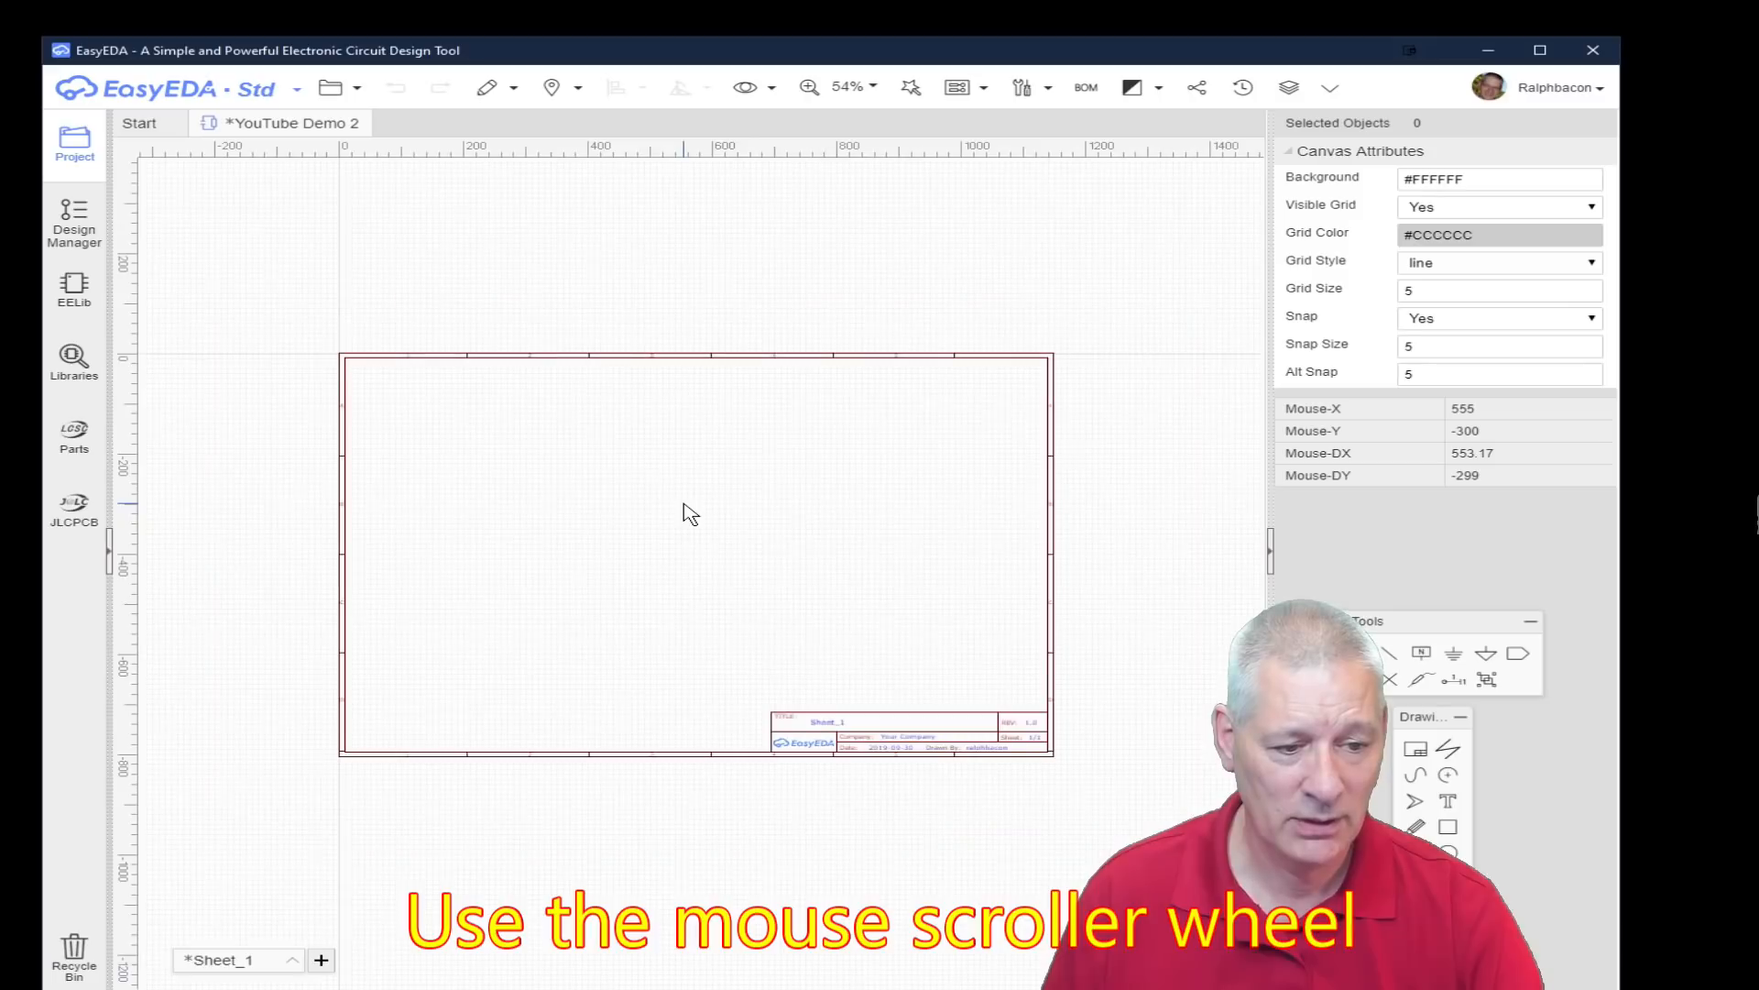
{"action": "scroll", "coordinate": [690, 514], "scroll_direction": "up", "scroll_amount": 1}
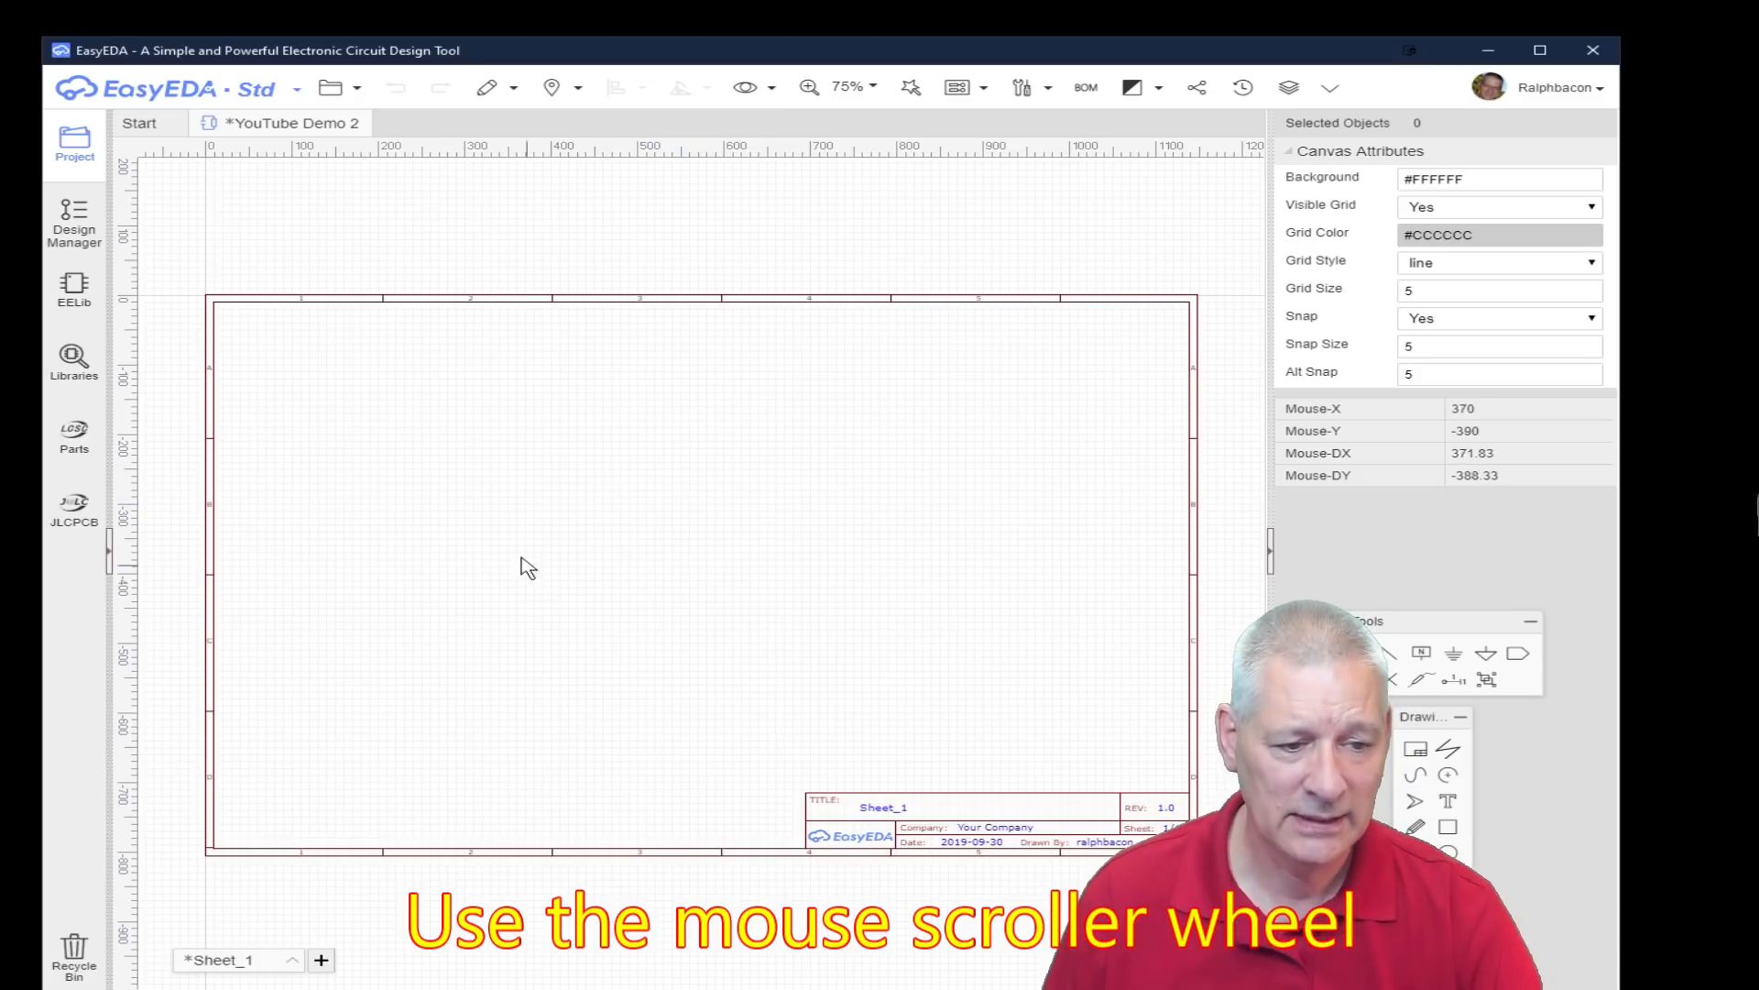
{"action": "right_click_drag", "start_coordinate": [534, 495], "coordinate": [556, 420]}
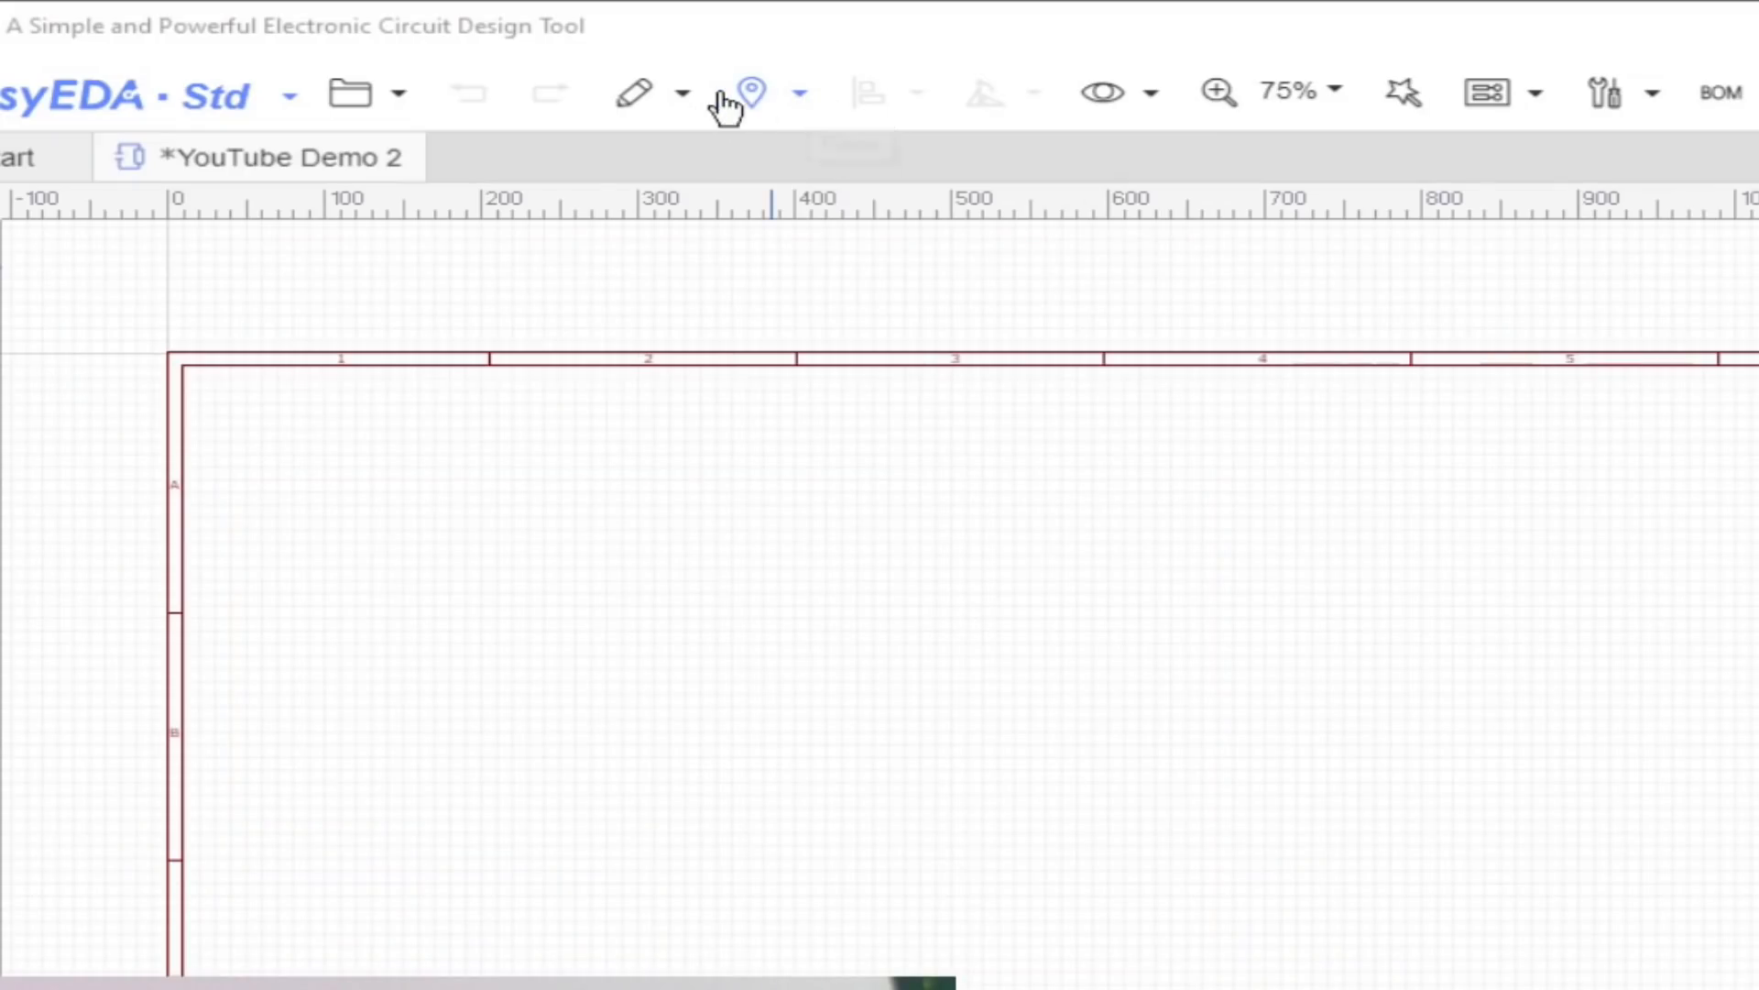
Search the schematic component libraries for 2n2907 and select the SEMTECH 2N2907 in the TO-92(TO-92-3) package
{"action": "mouse_move", "coordinate": [747, 99]}
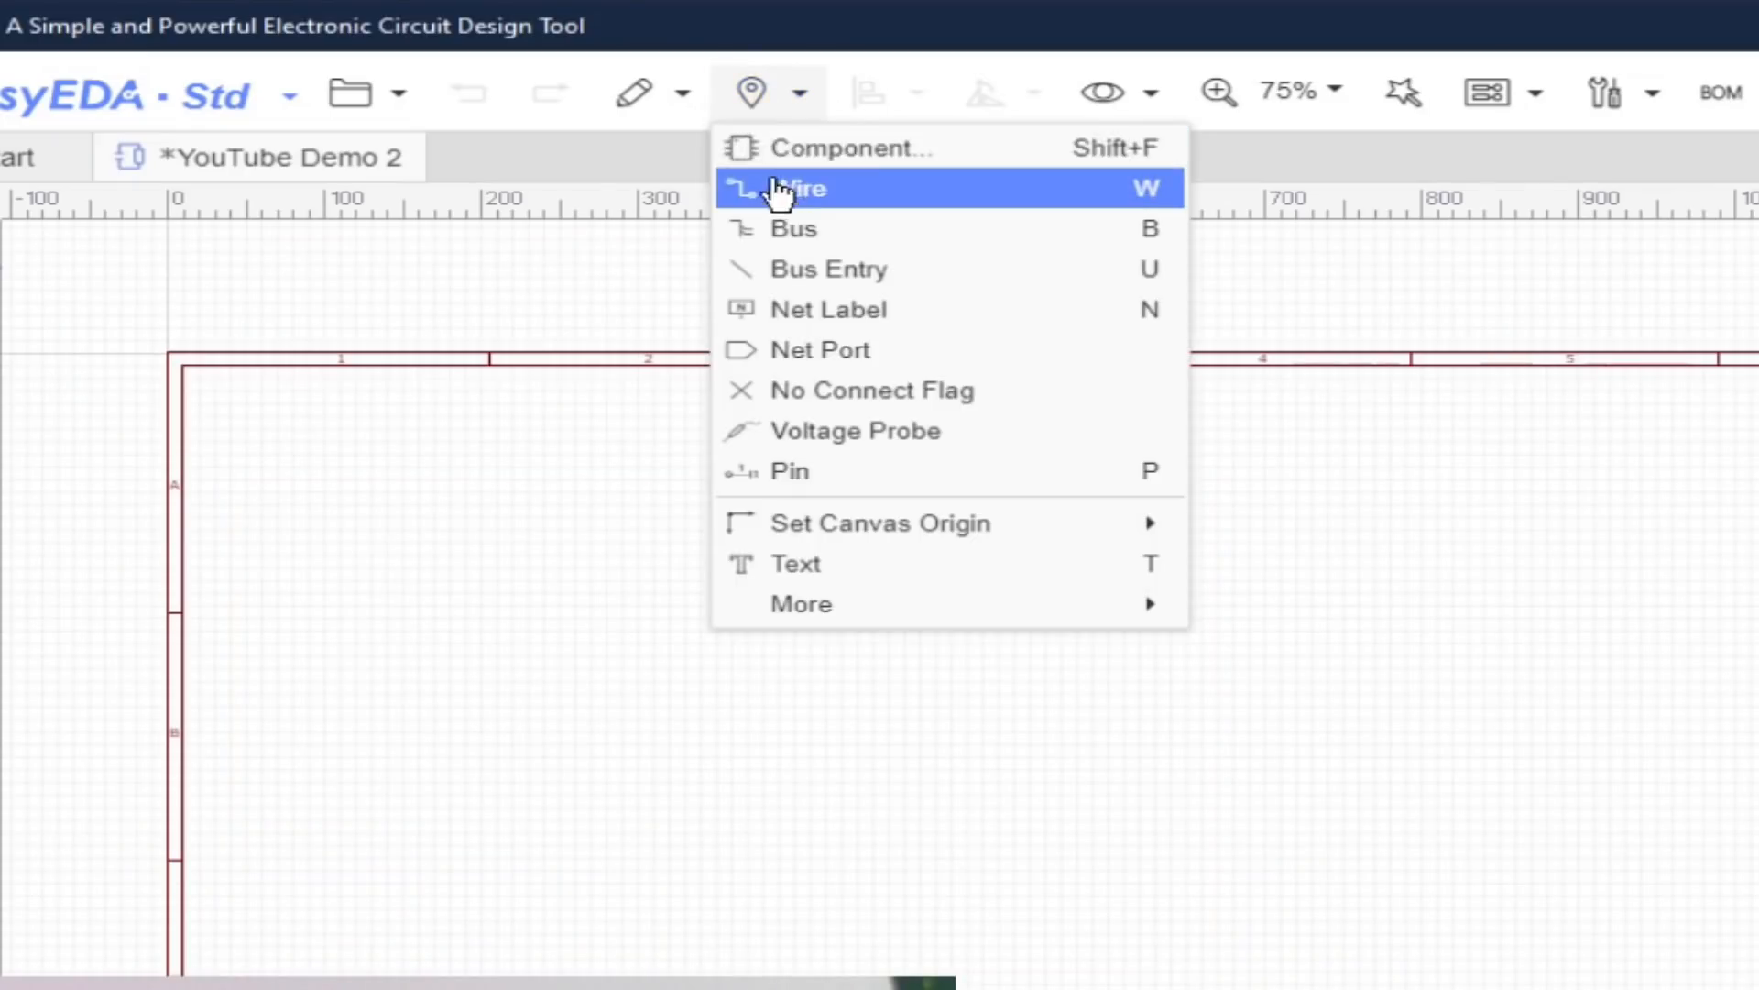
{"action": "left_click", "coordinate": [898, 163]}
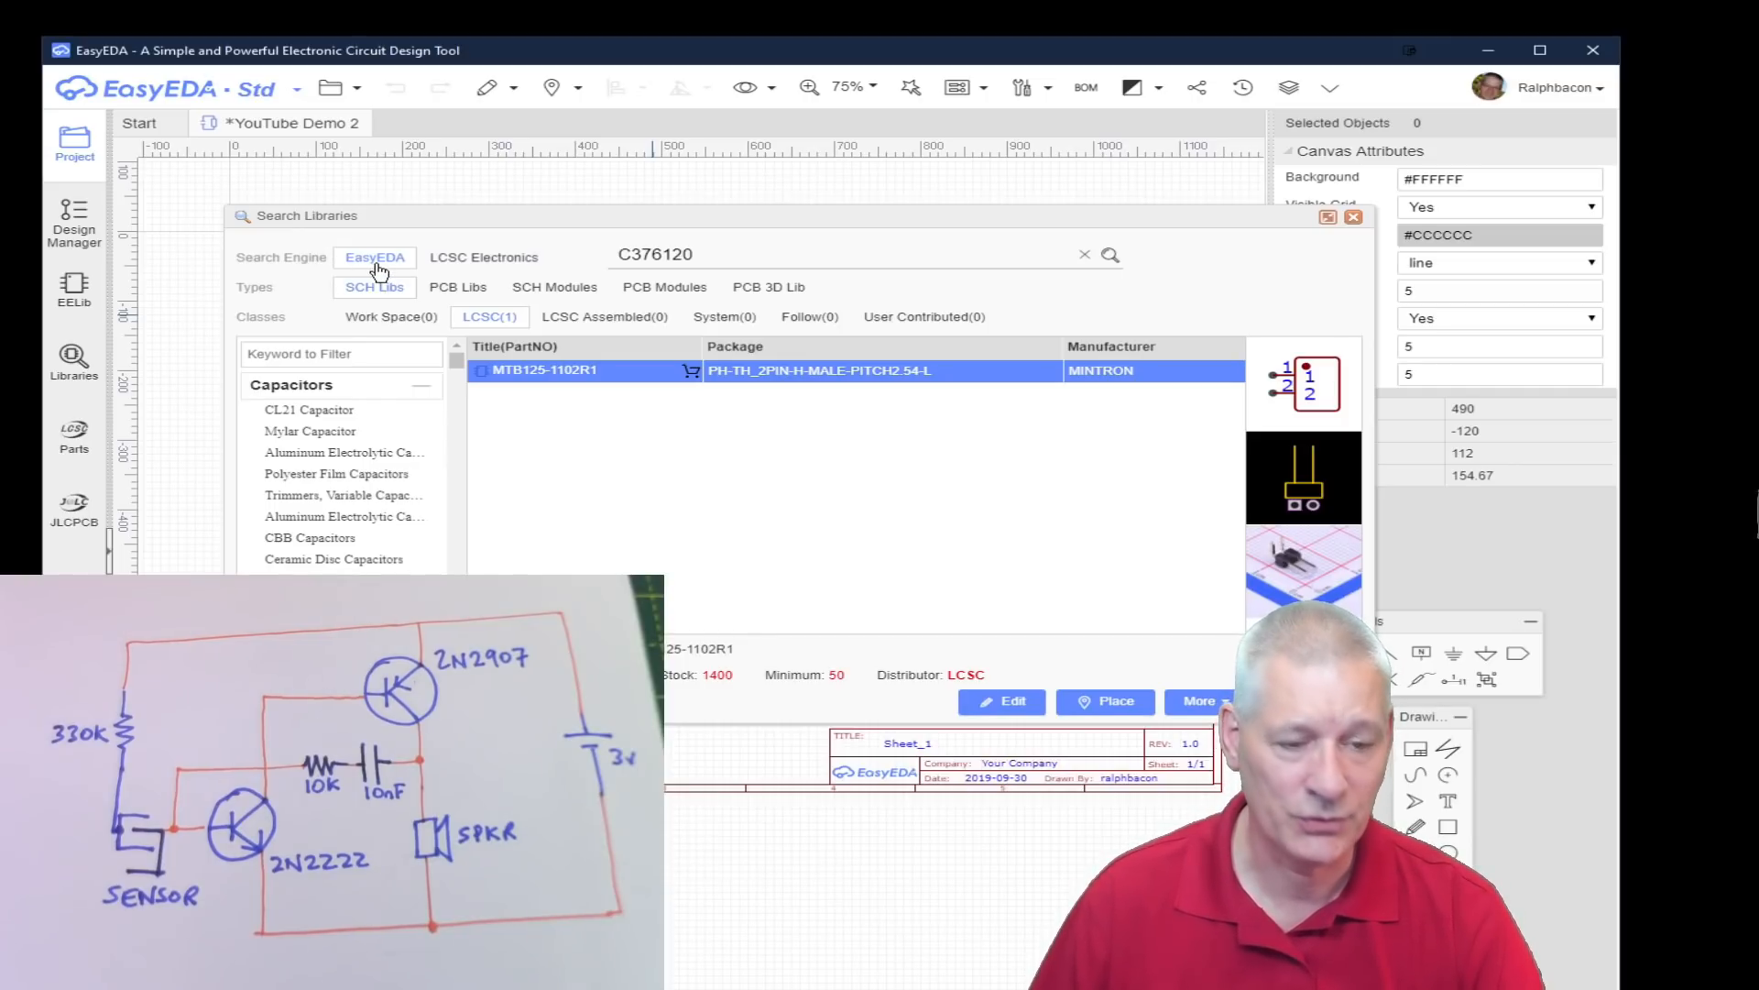
{"action": "double_click", "coordinate": [727, 251]}
{"action": "type", "text": "2n2907"}
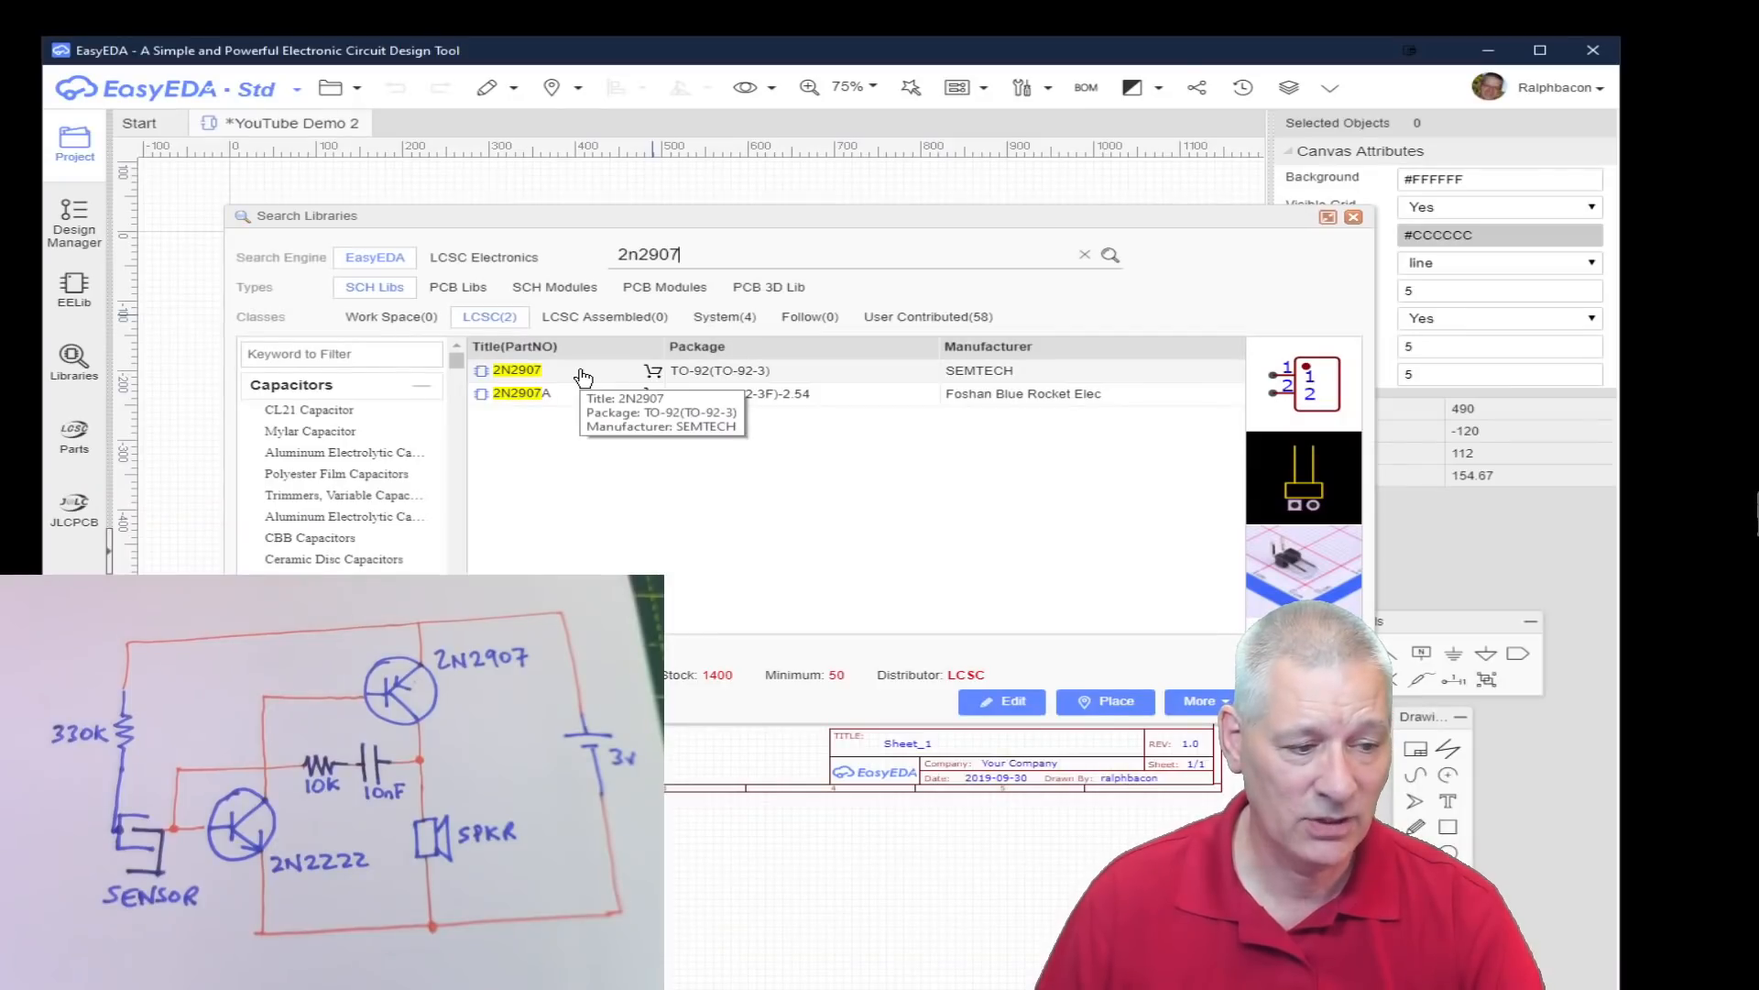
{"action": "left_click", "coordinate": [583, 374]}
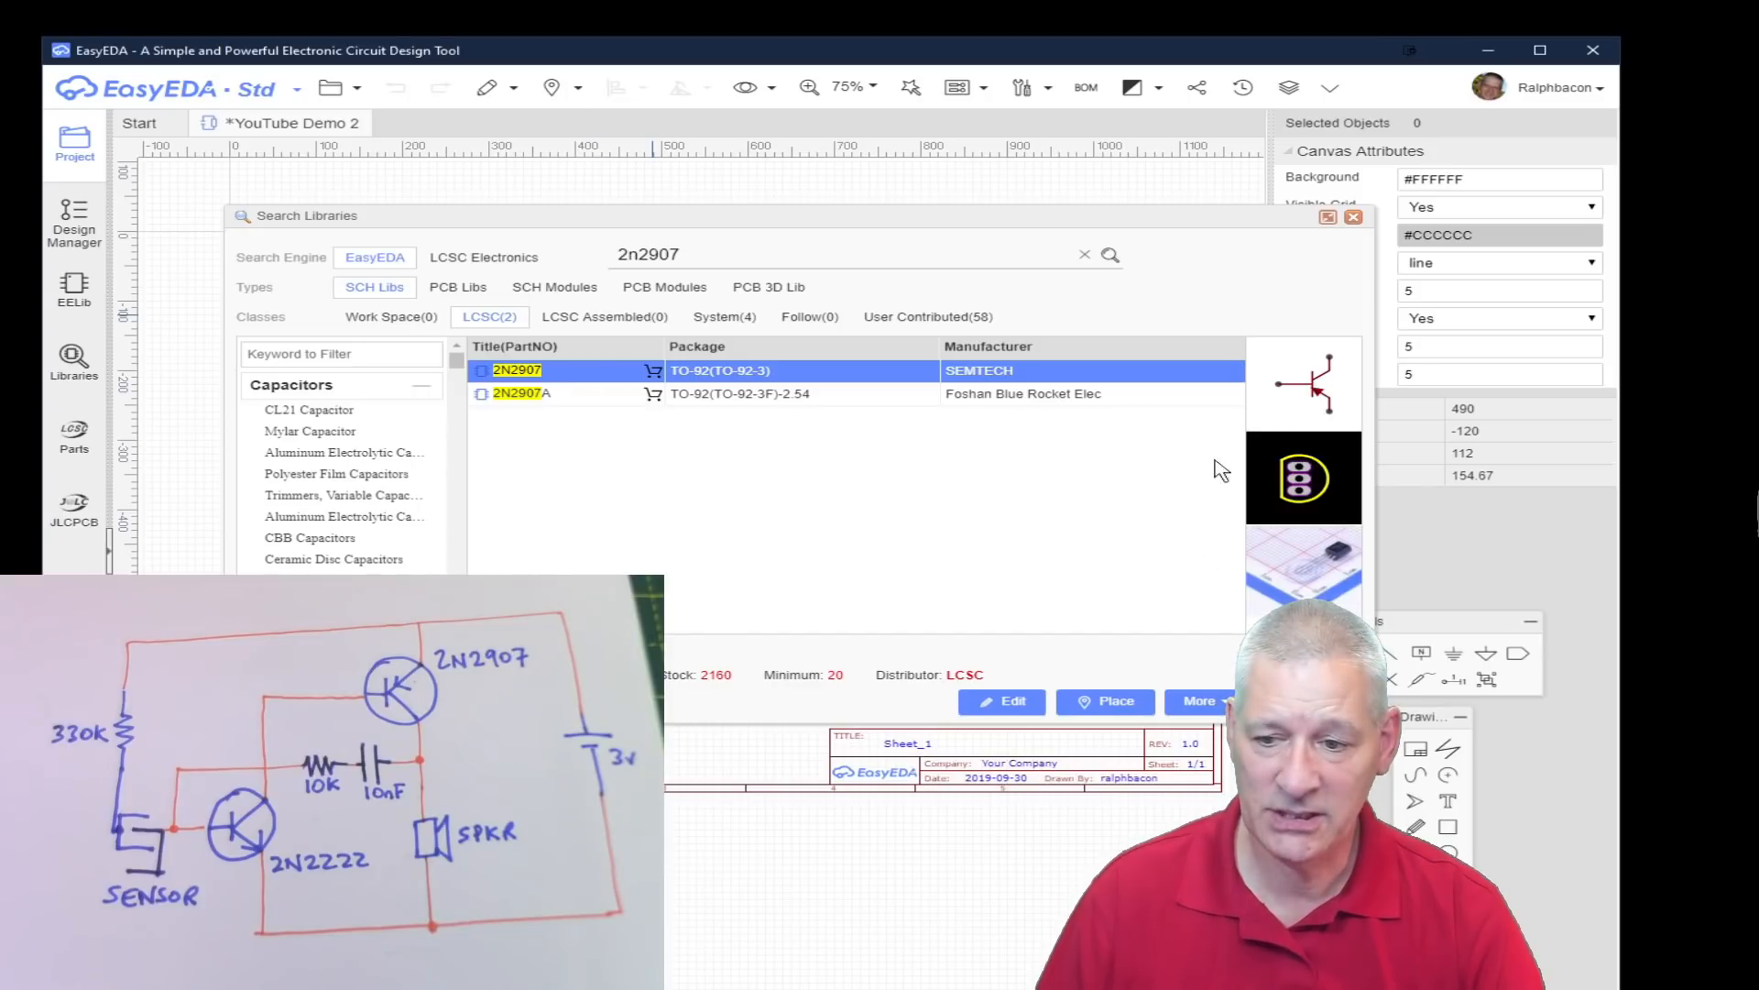
{"action": "left_click_drag", "start_coordinate": [691, 218], "coordinate": [557, 174]}
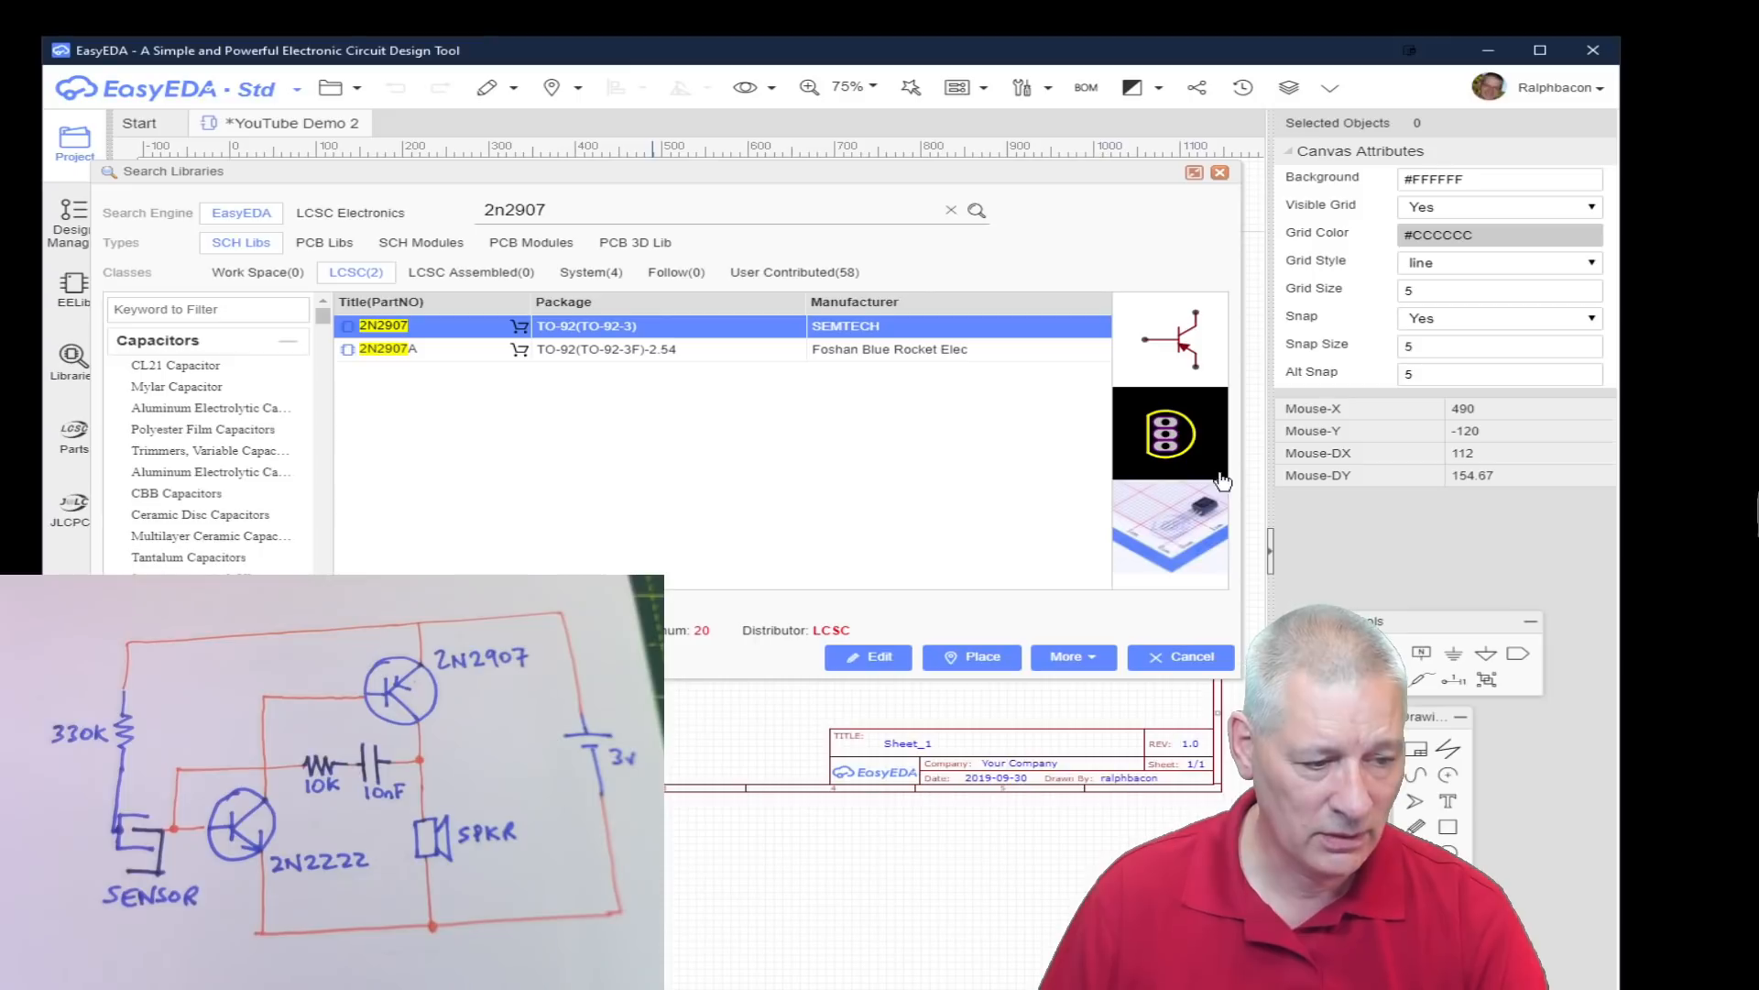
Open the LCSC product page of the SEMTECH 2N2907 and examine its specifications and LCSC part number
{"action": "left_click", "coordinate": [1182, 527]}
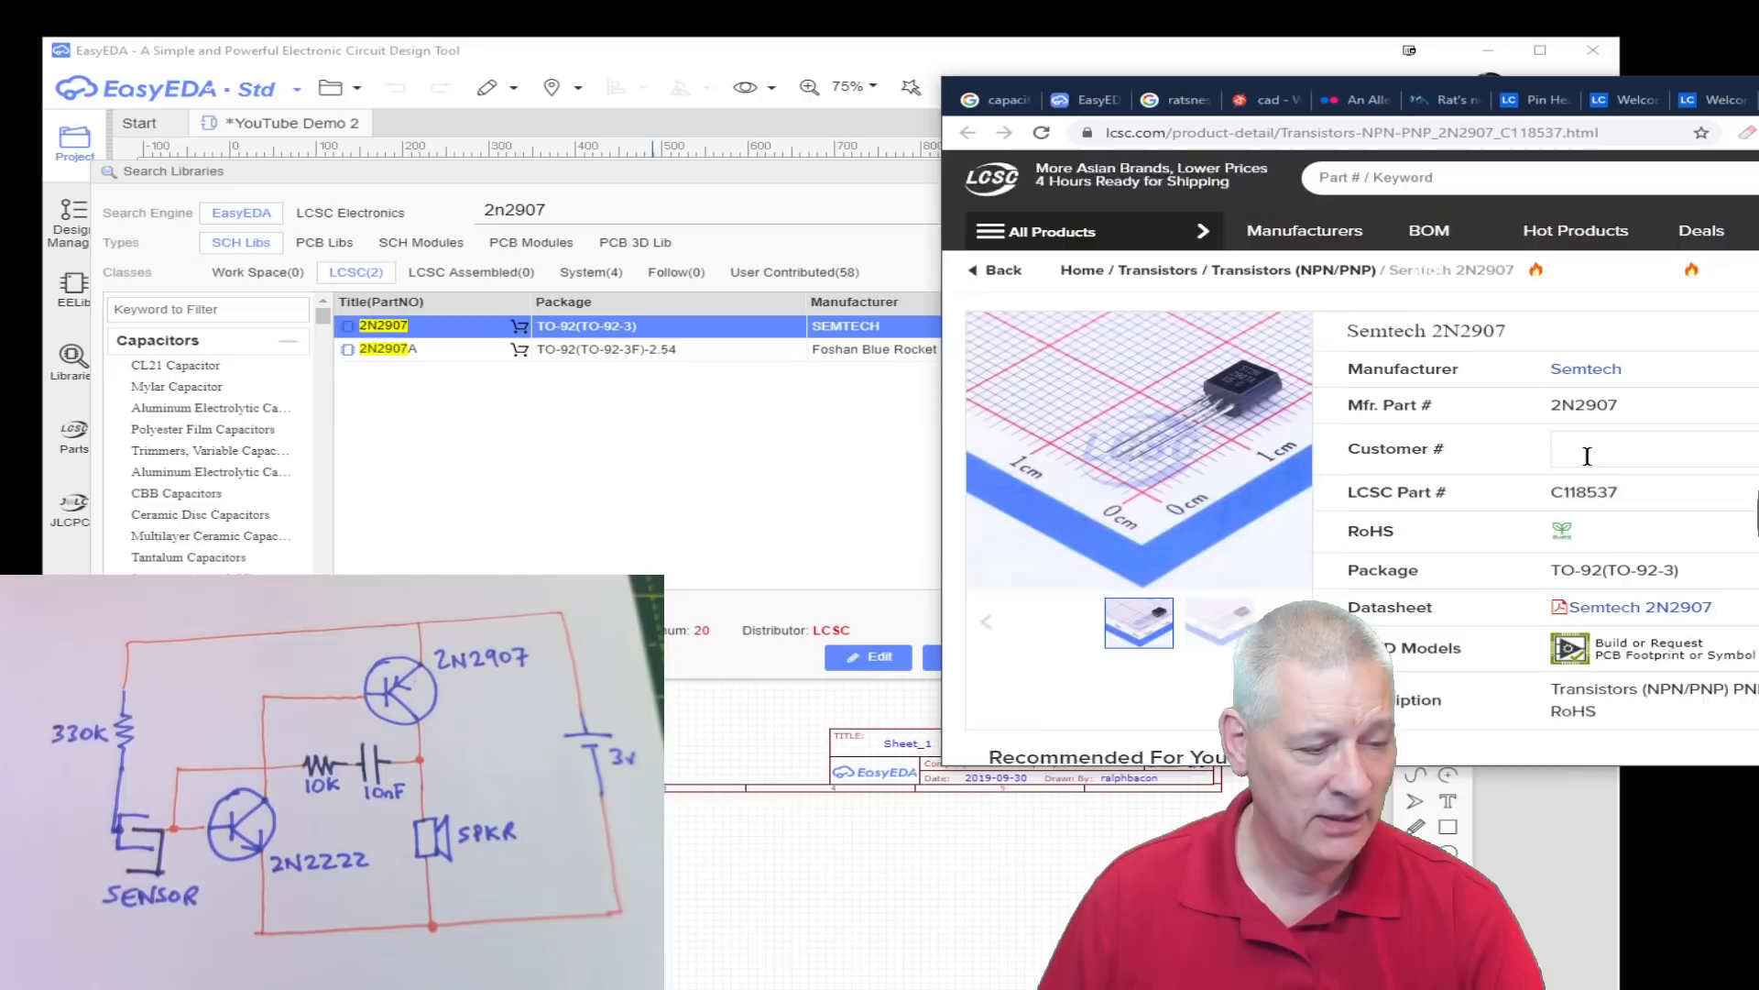
{"action": "scroll", "coordinate": [1614, 621], "scroll_direction": "down", "scroll_amount": 10}
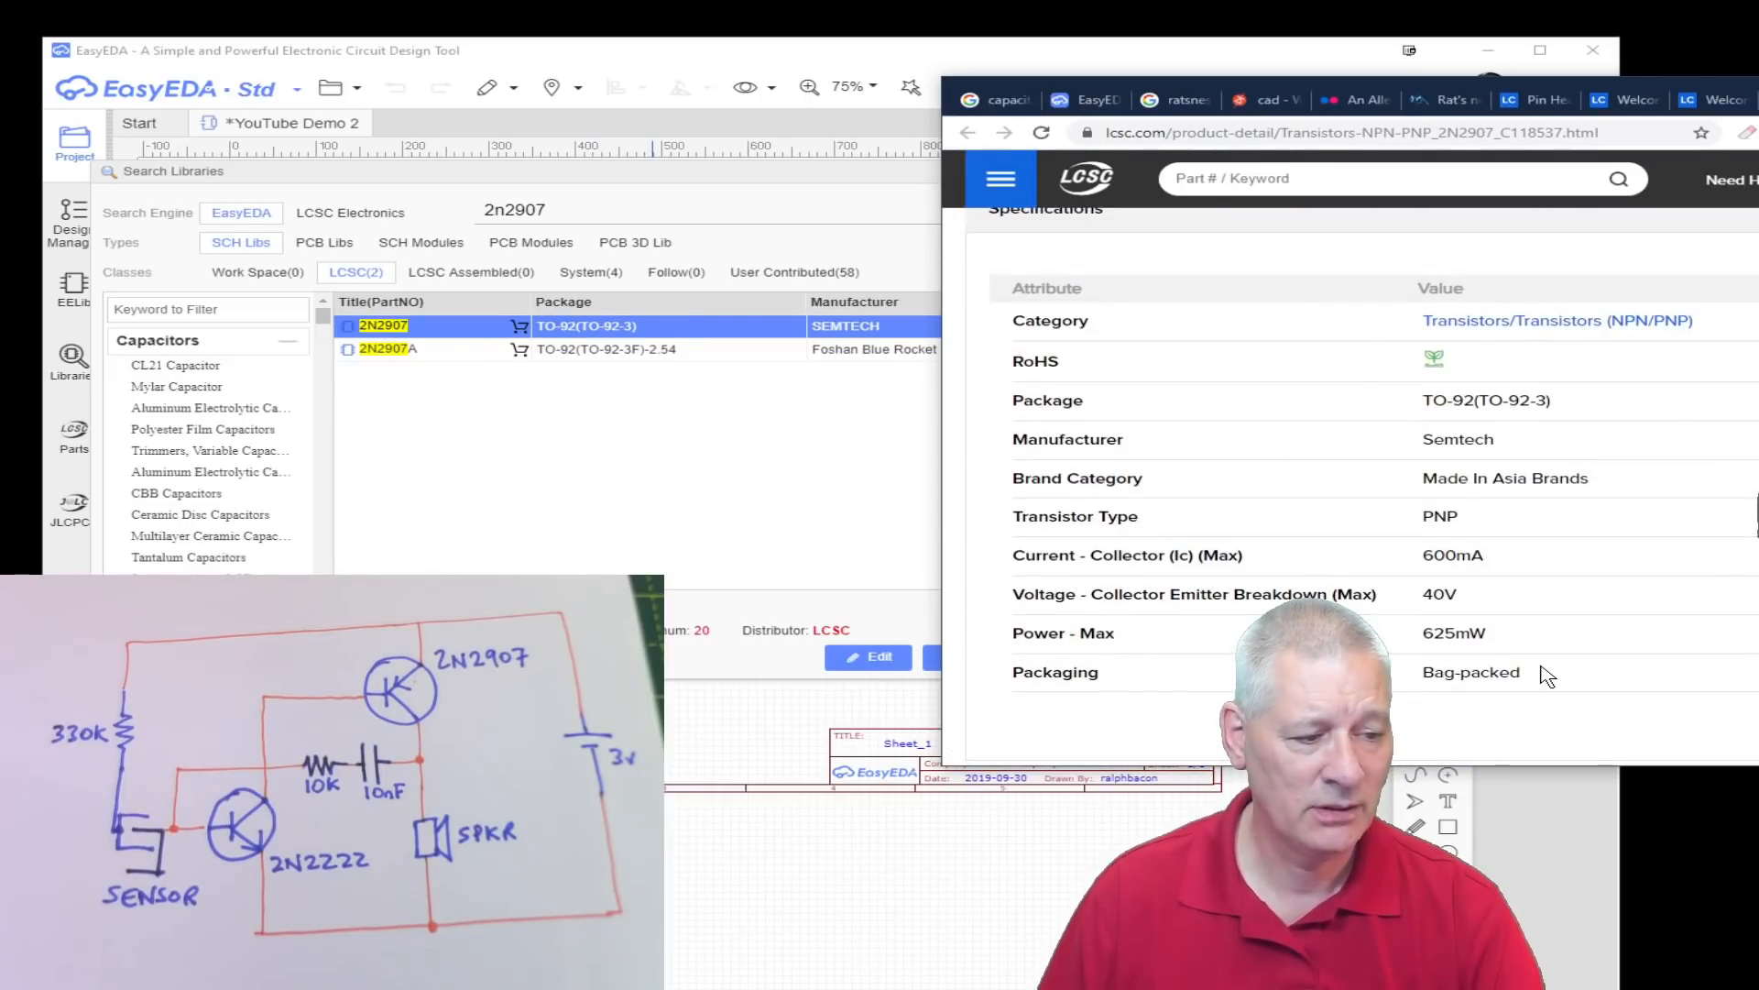
{"action": "scroll", "coordinate": [1546, 677], "scroll_direction": "up", "scroll_amount": 10}
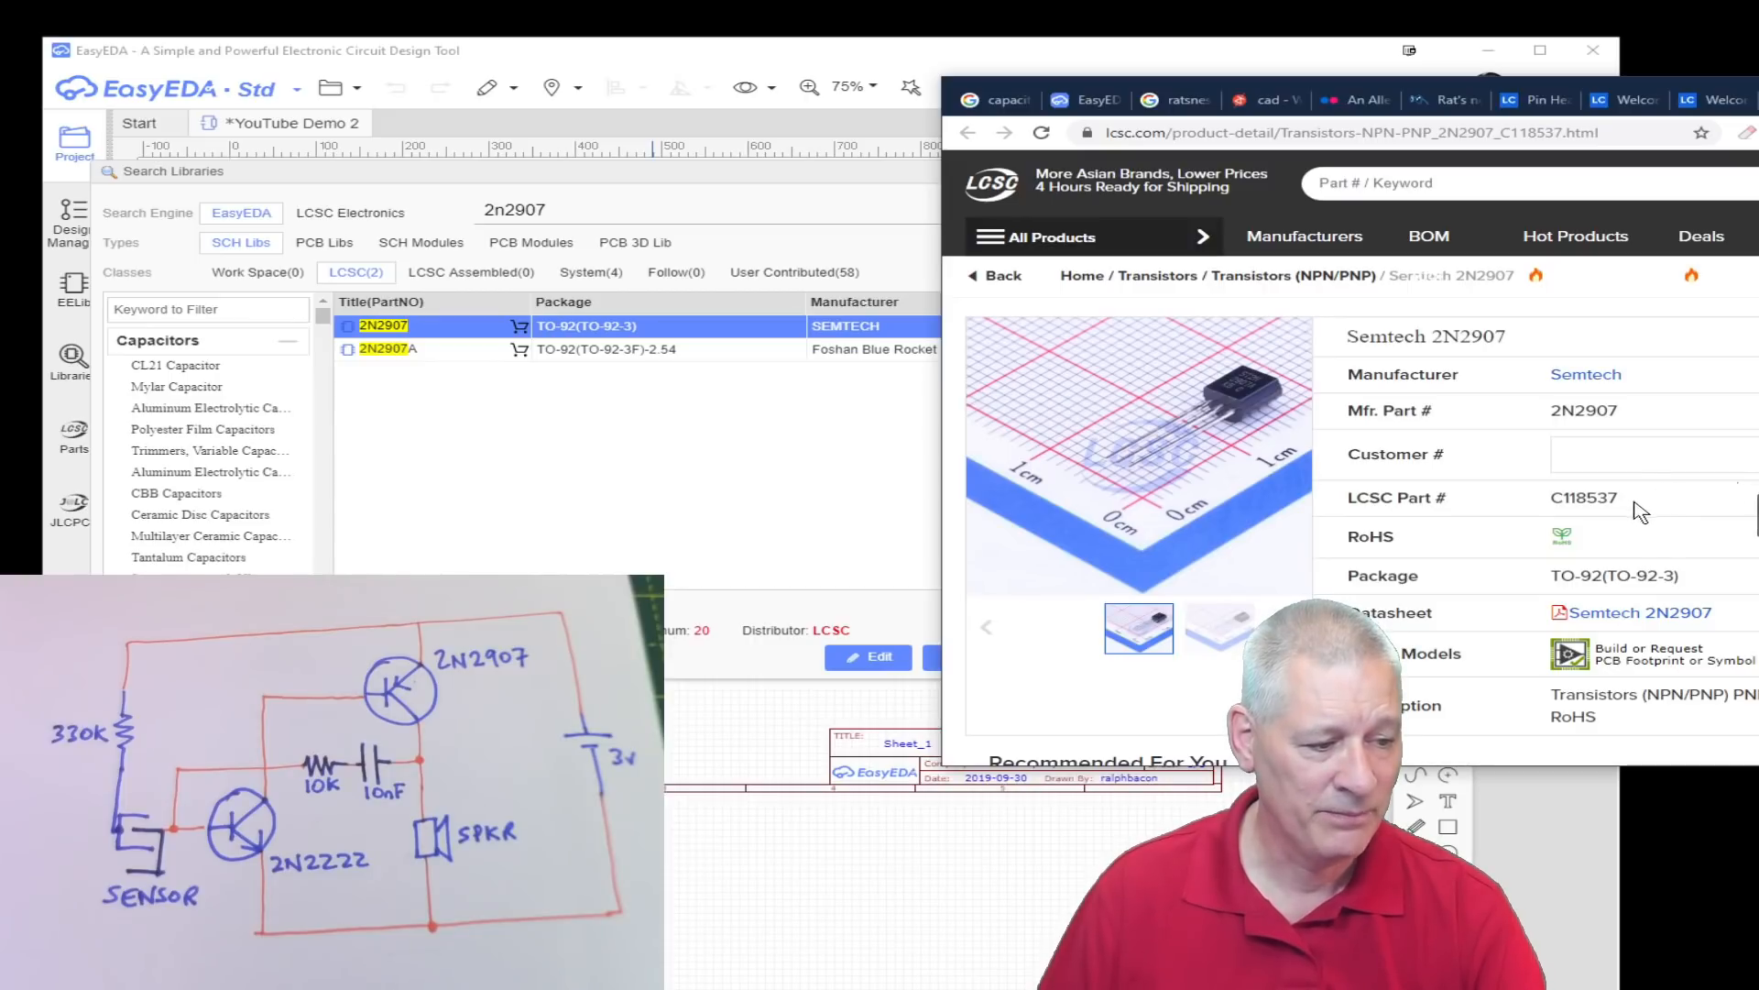
{"action": "left_click_drag", "start_coordinate": [1640, 512], "coordinate": [1524, 498]}
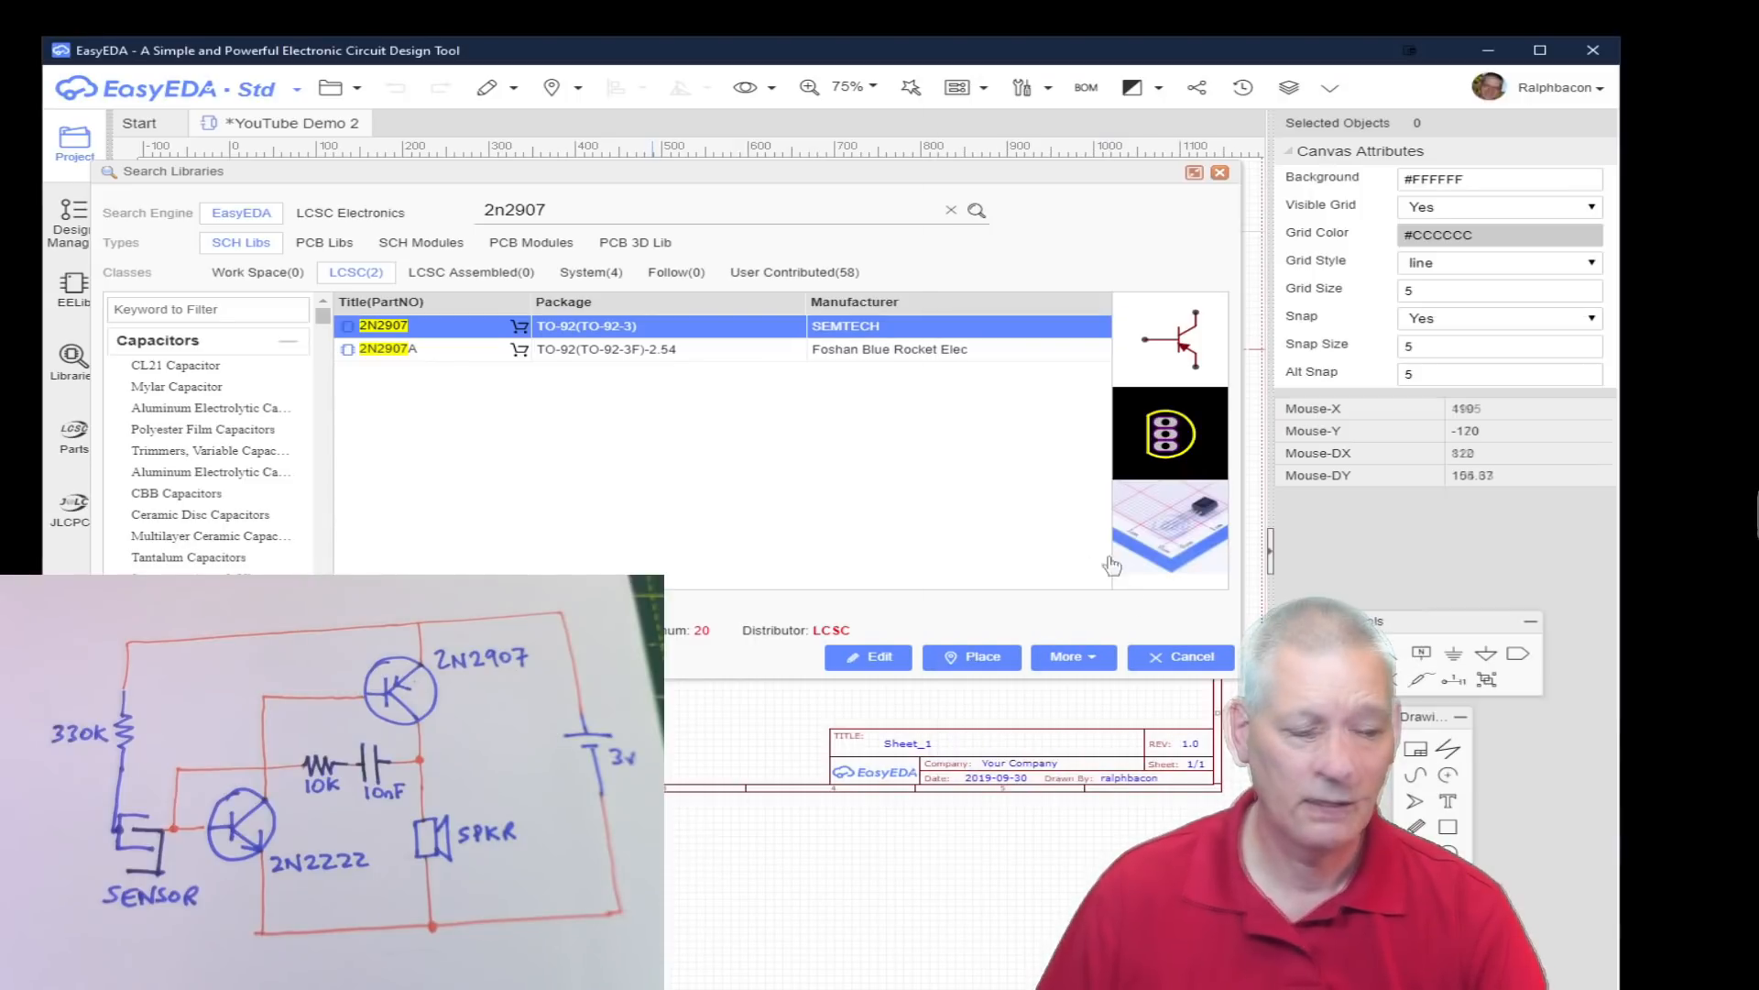
Place one Foshan Blue Rocket Elec 2N2907A transistor with the TO-92(TO-92-3F)-2.54 package on the schematic sheet
{"action": "left_click", "coordinate": [452, 358]}
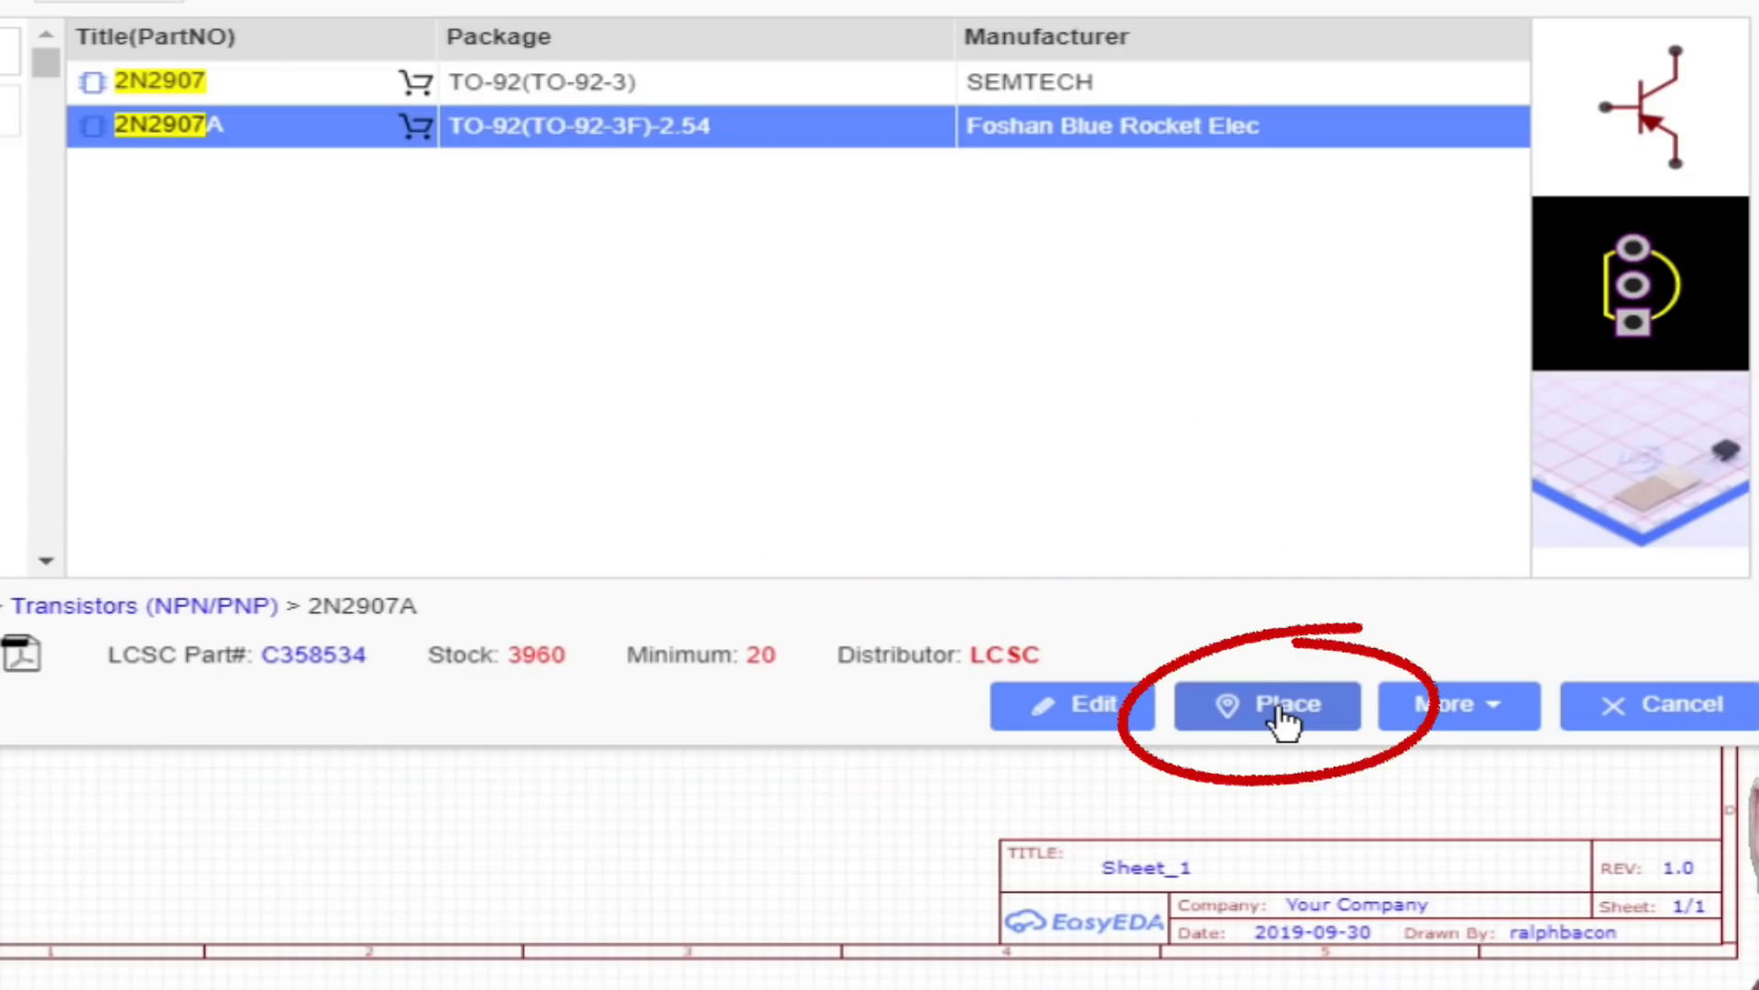
{"action": "left_click", "coordinate": [1281, 713]}
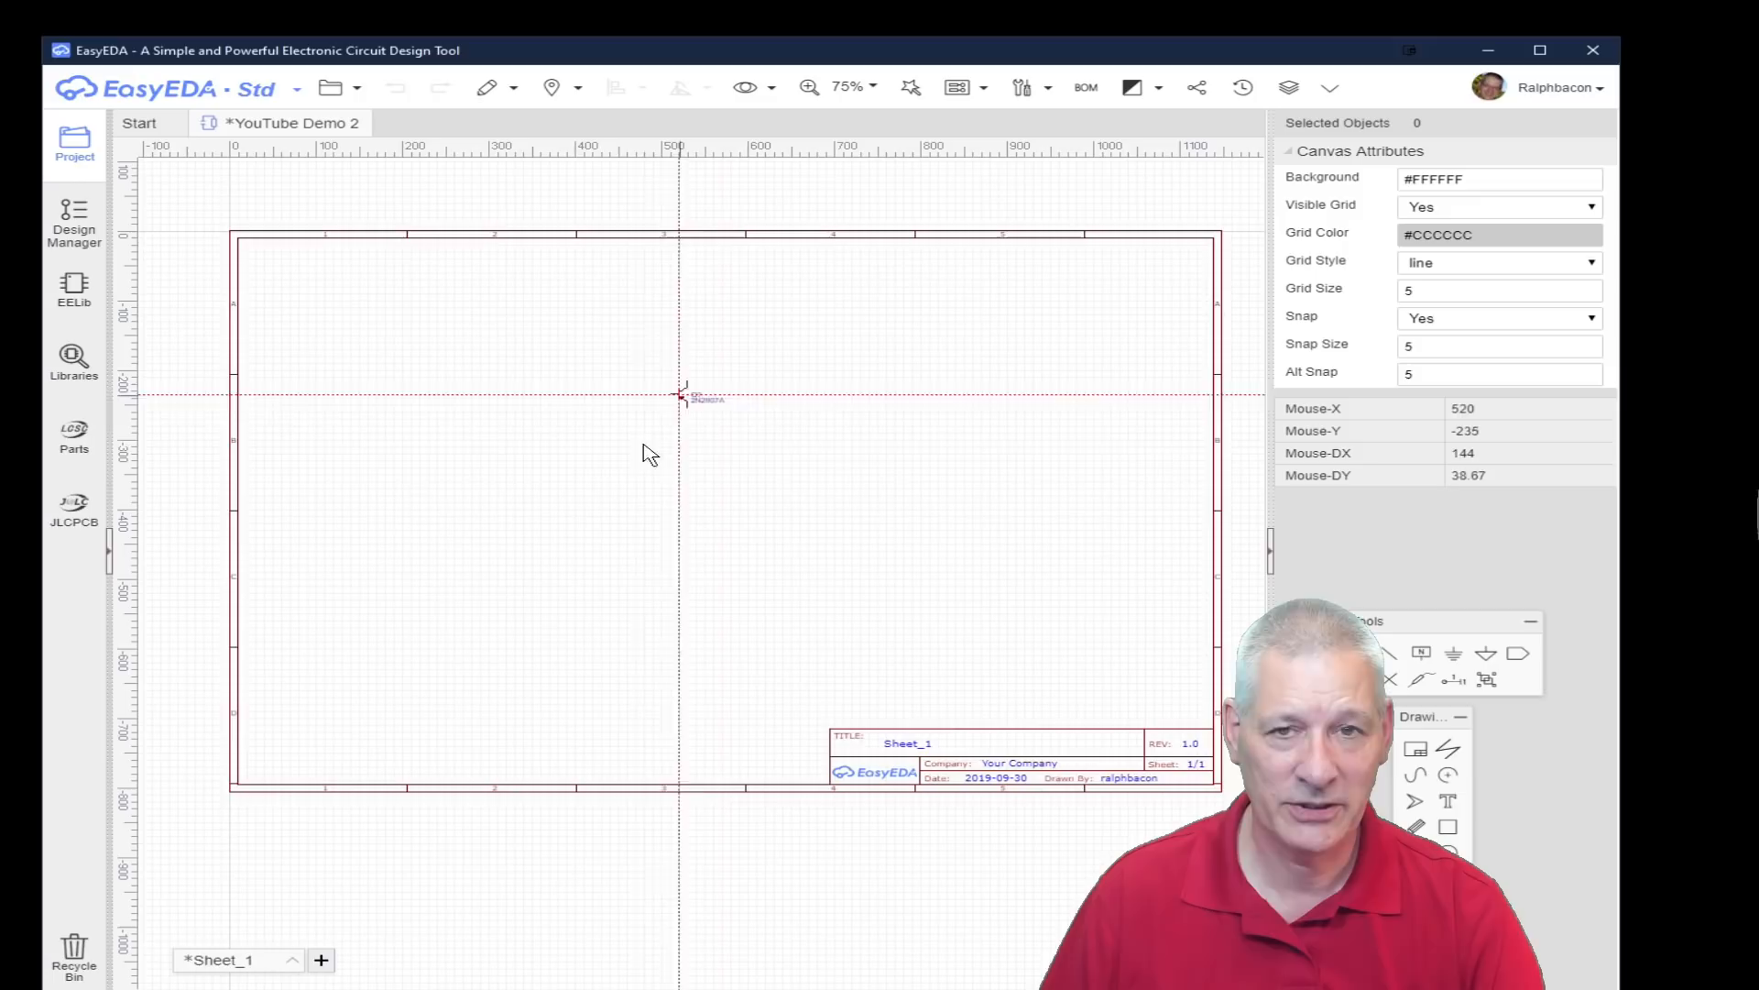
{"action": "scroll", "coordinate": [758, 385], "scroll_direction": "up", "scroll_amount": 1}
{"action": "scroll", "coordinate": [757, 385], "scroll_direction": "up", "scroll_amount": 4}
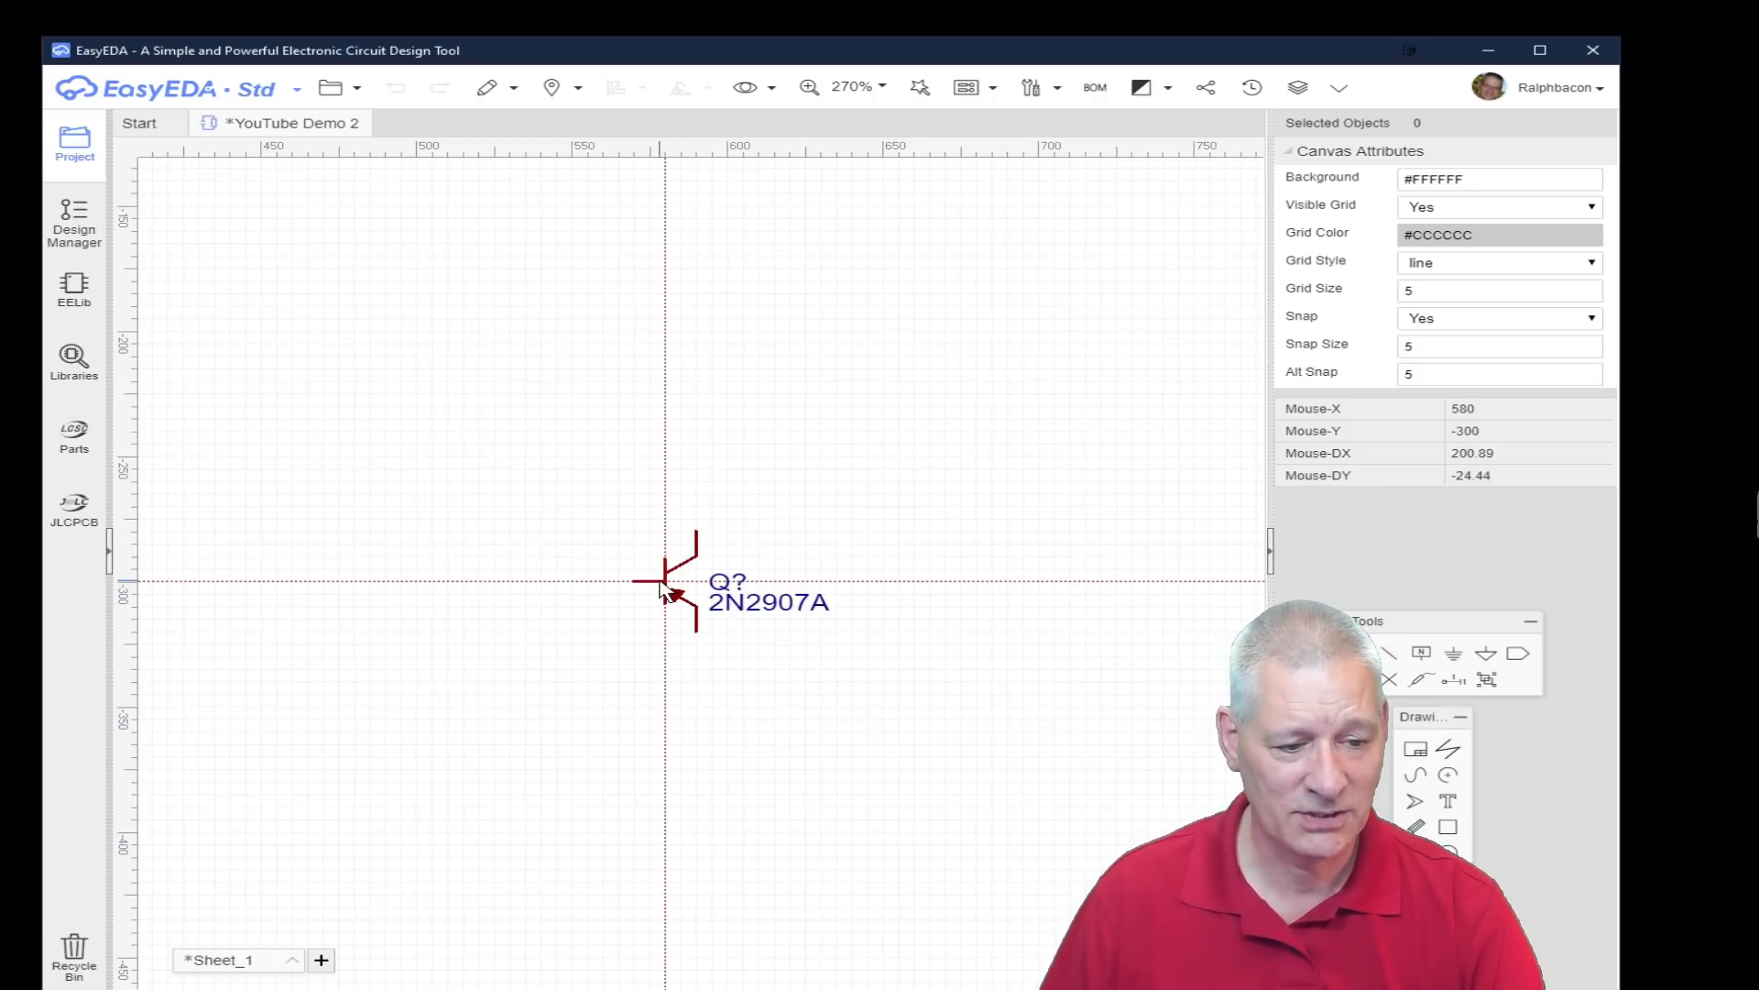
{"action": "left_click", "coordinate": [658, 560]}
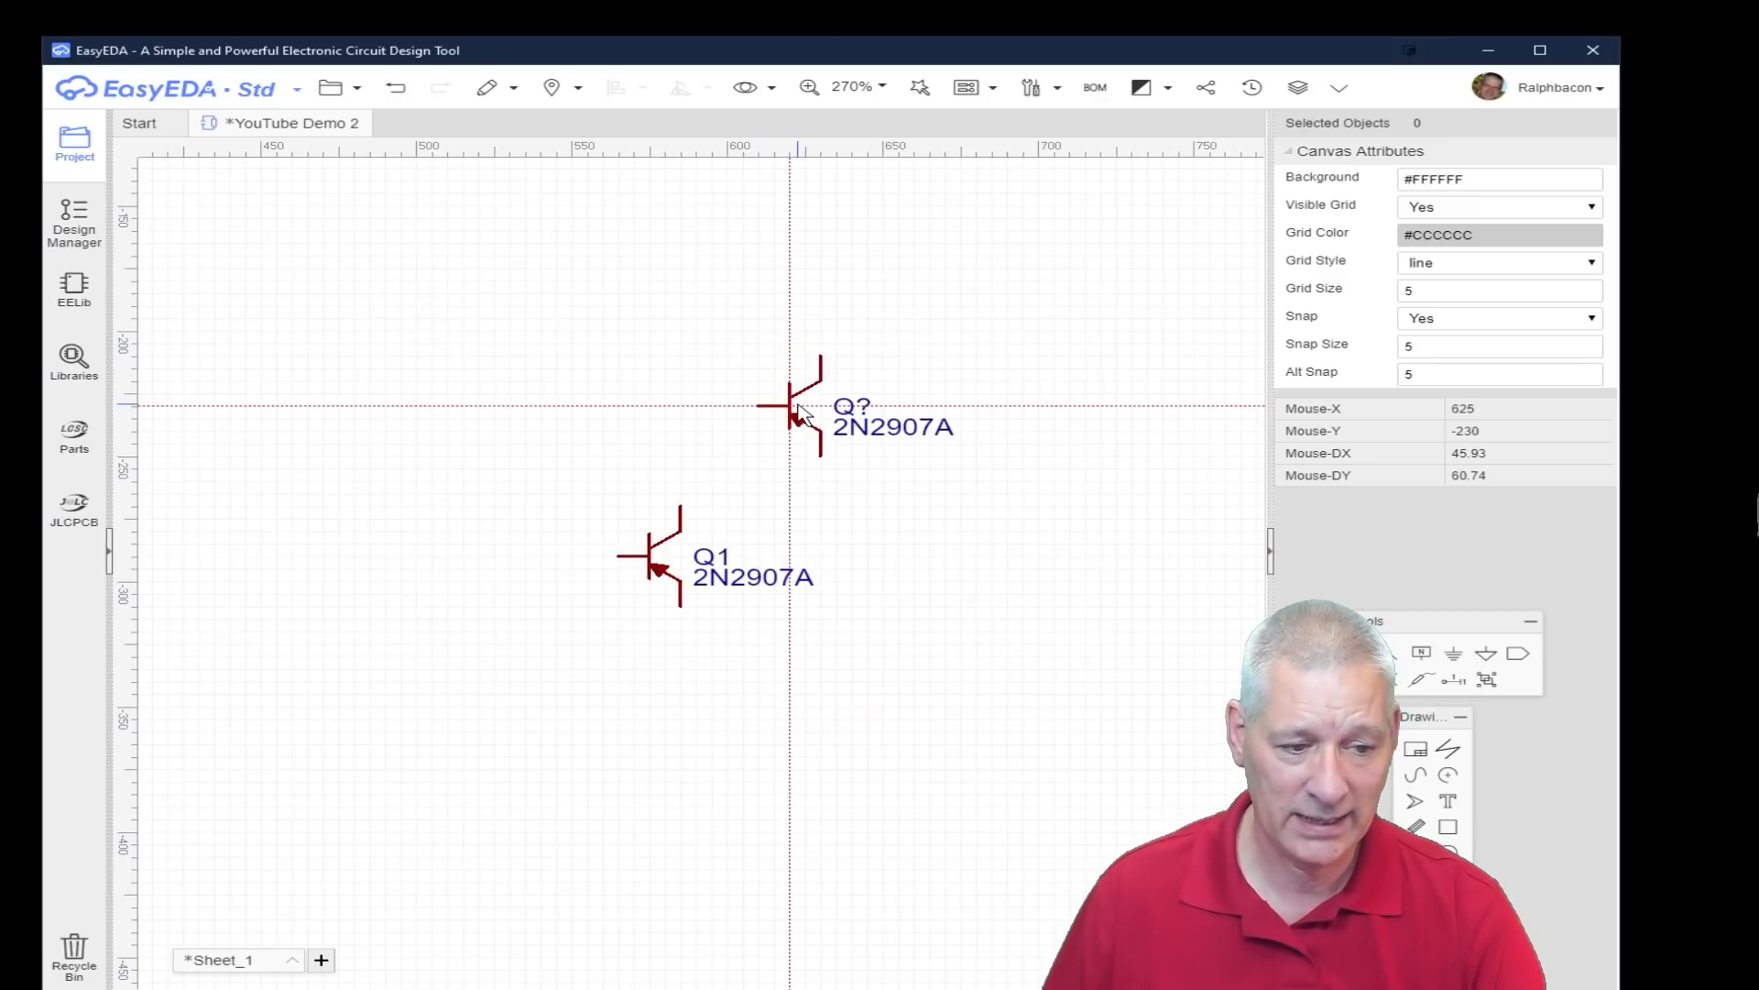
{"action": "key", "text": "Escape"}
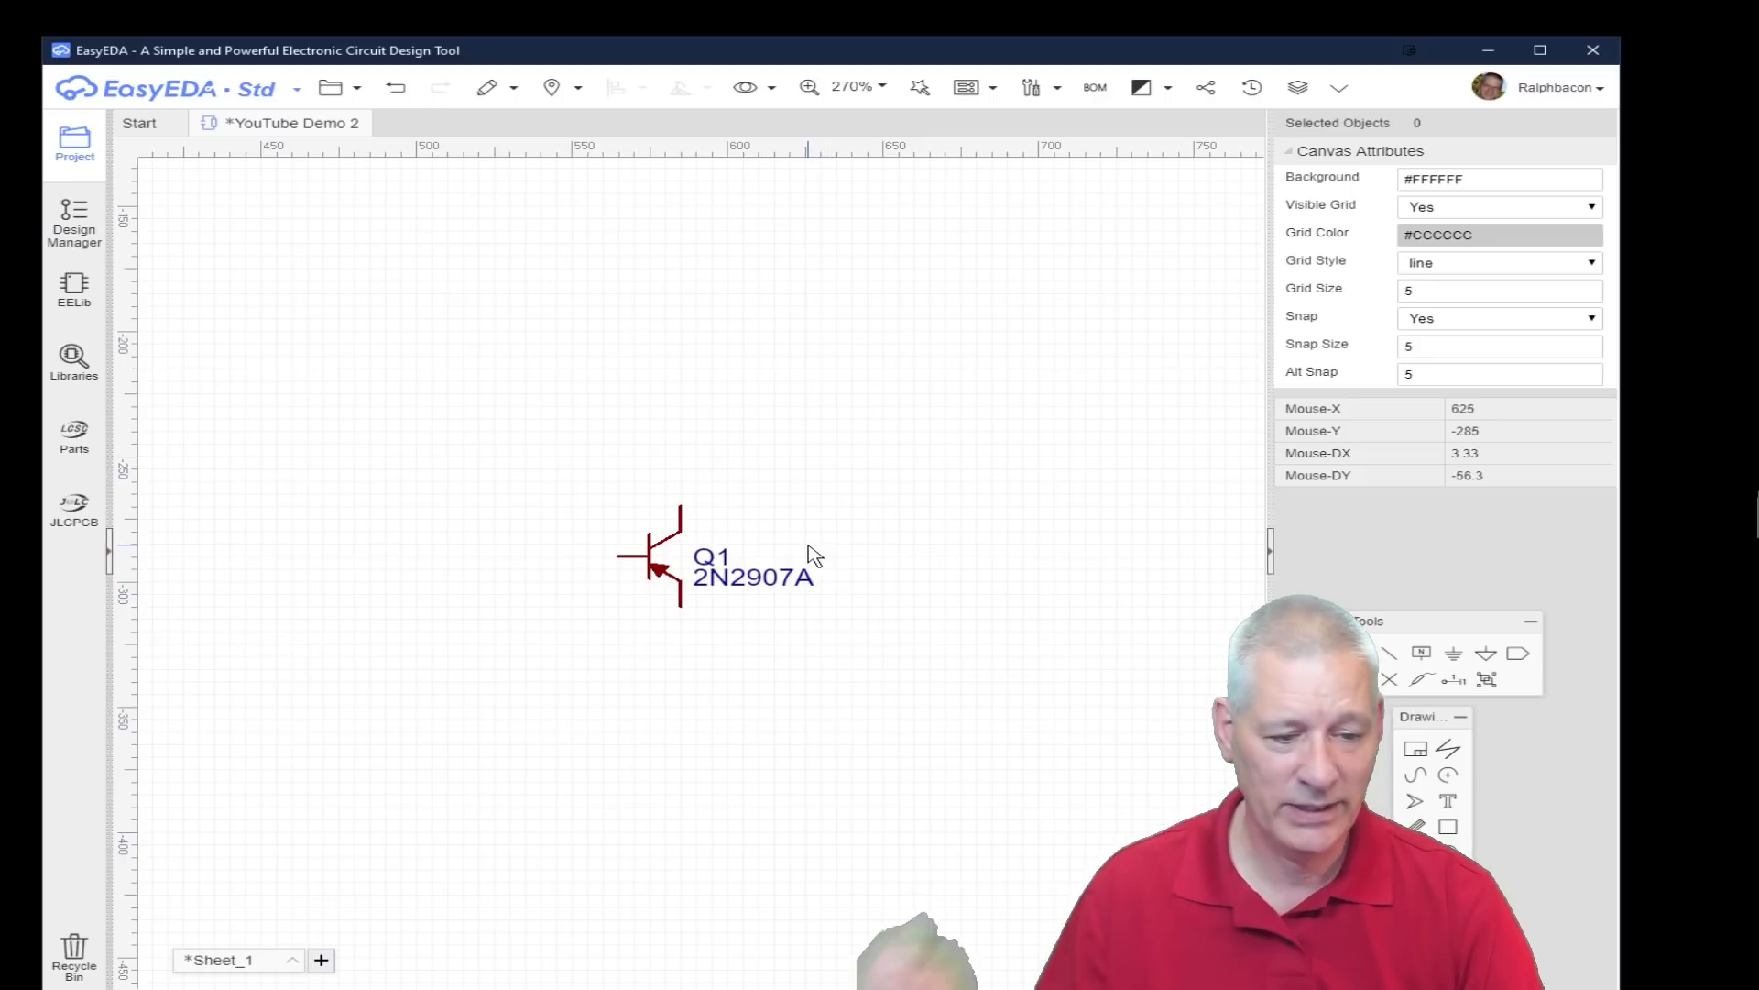
List the Carbon Film Resistors in the schematic component library and sort them by resistance
{"action": "scroll", "coordinate": [812, 554], "scroll_direction": "down", "scroll_amount": 5}
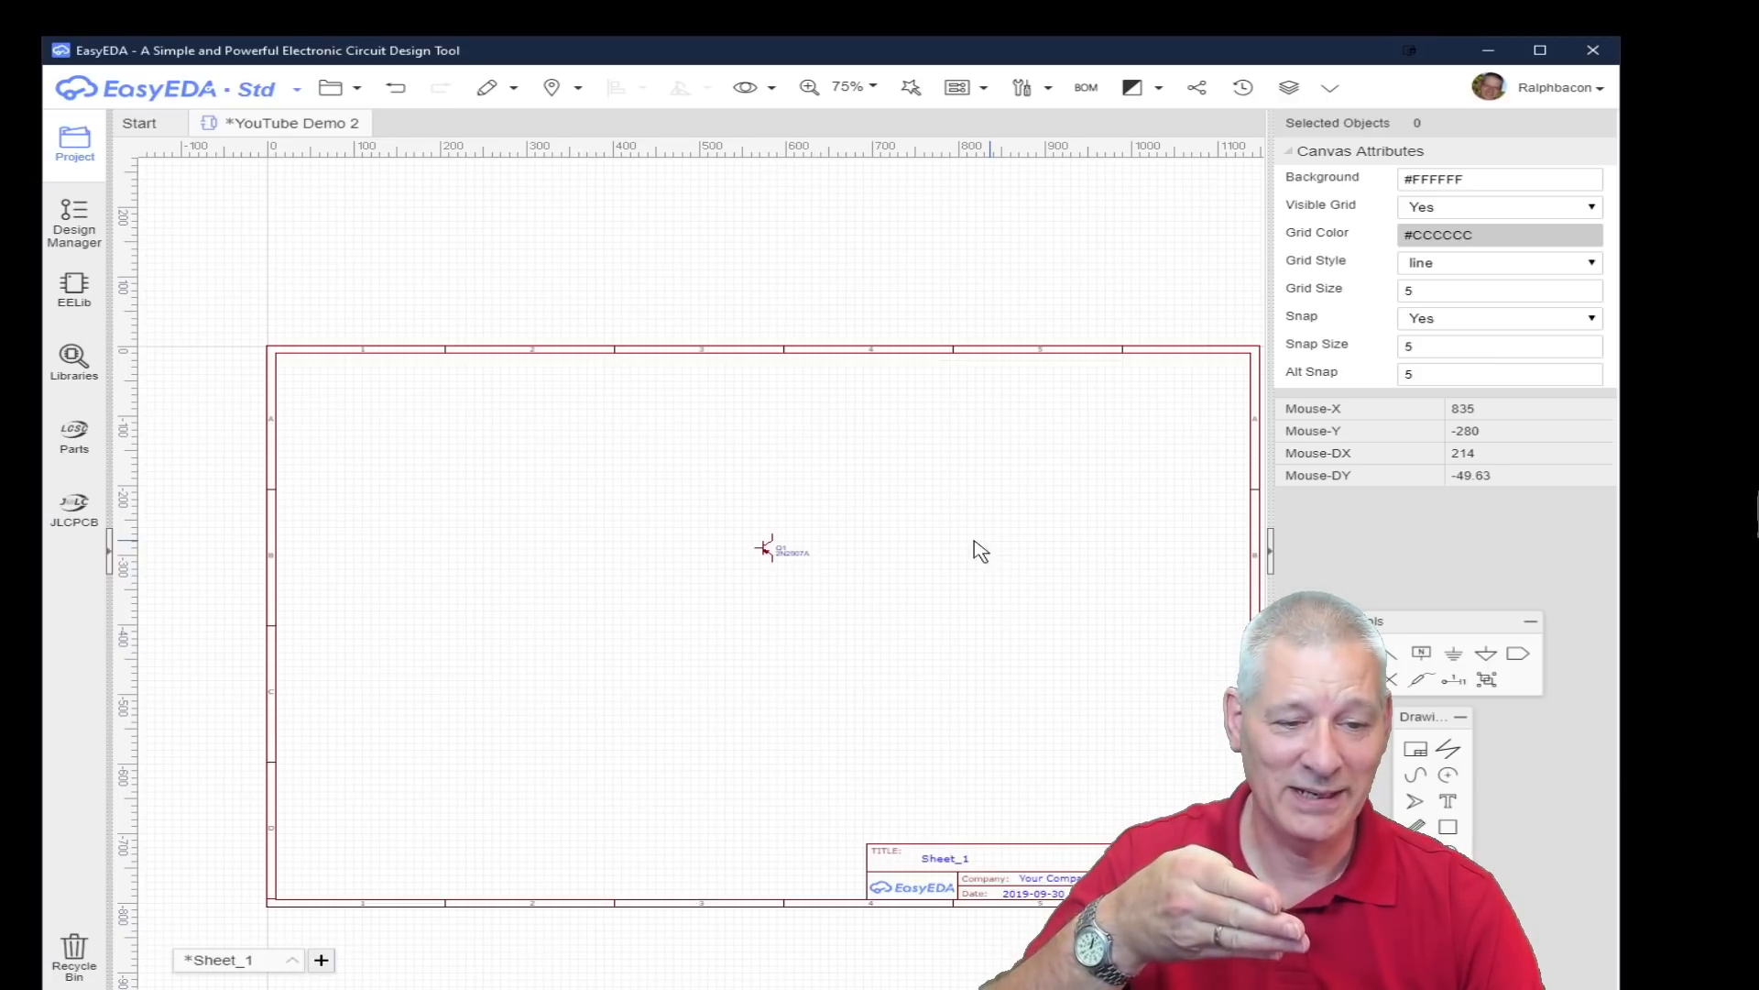
{"action": "scroll", "coordinate": [831, 589], "scroll_direction": "up", "scroll_amount": 4}
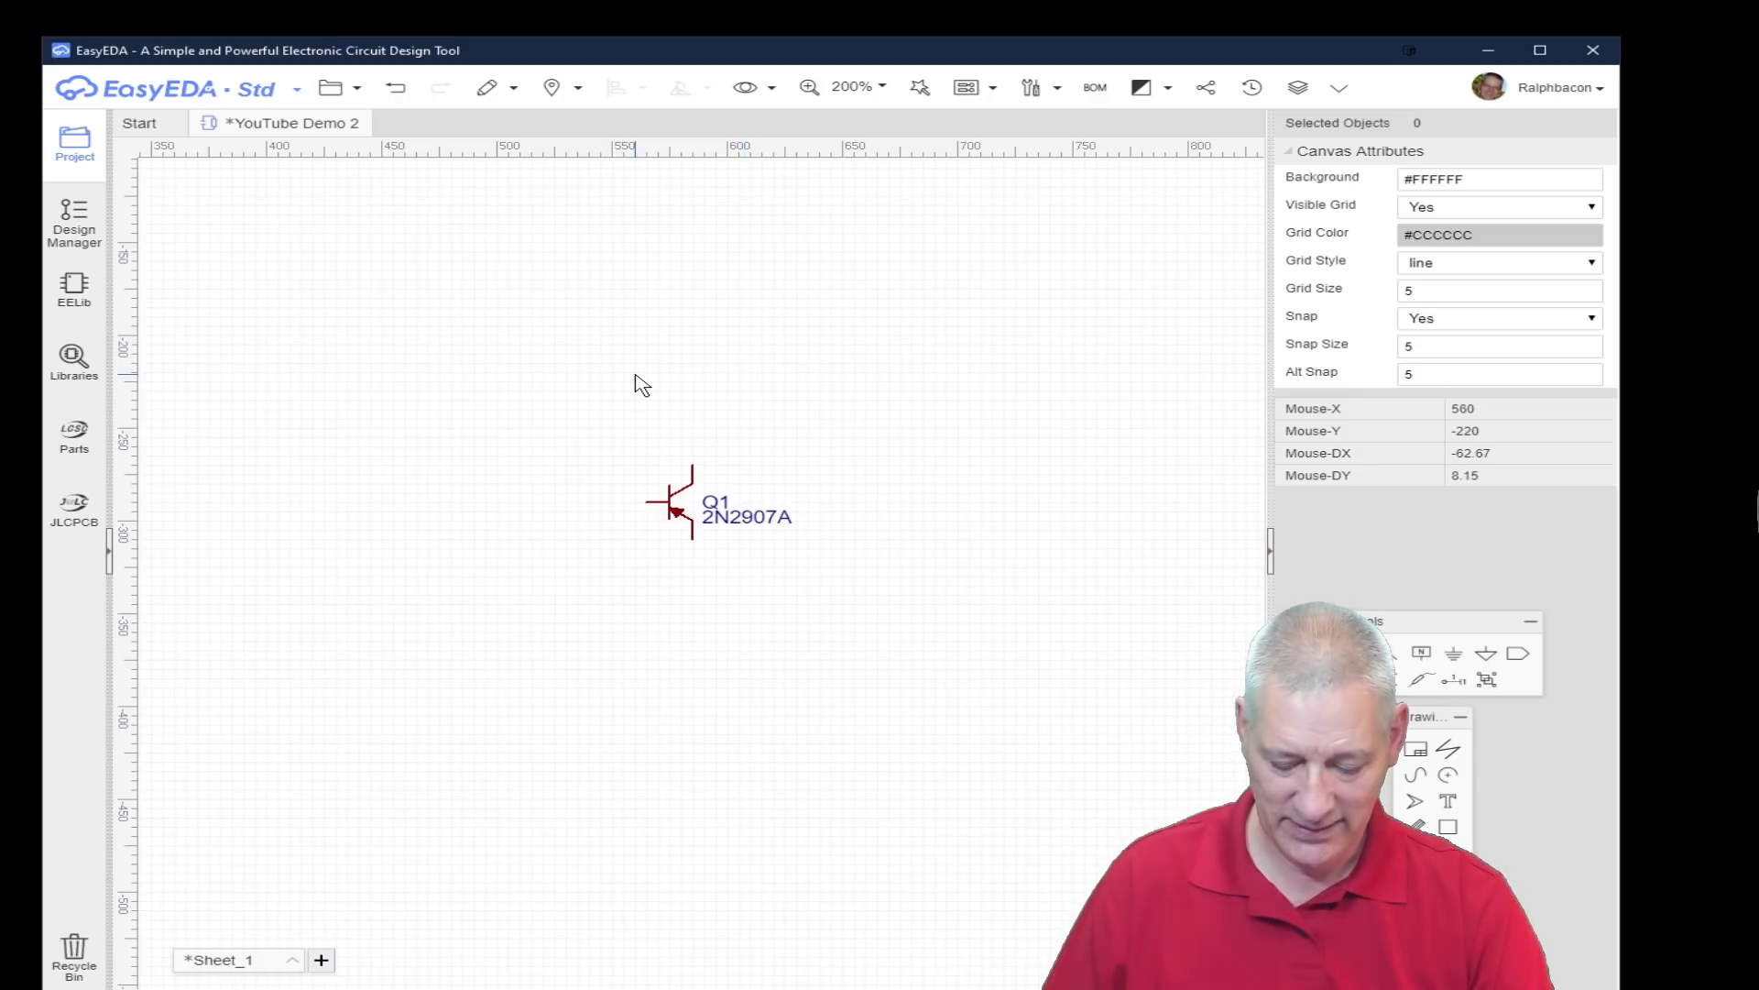
{"action": "left_click", "coordinate": [493, 80]}
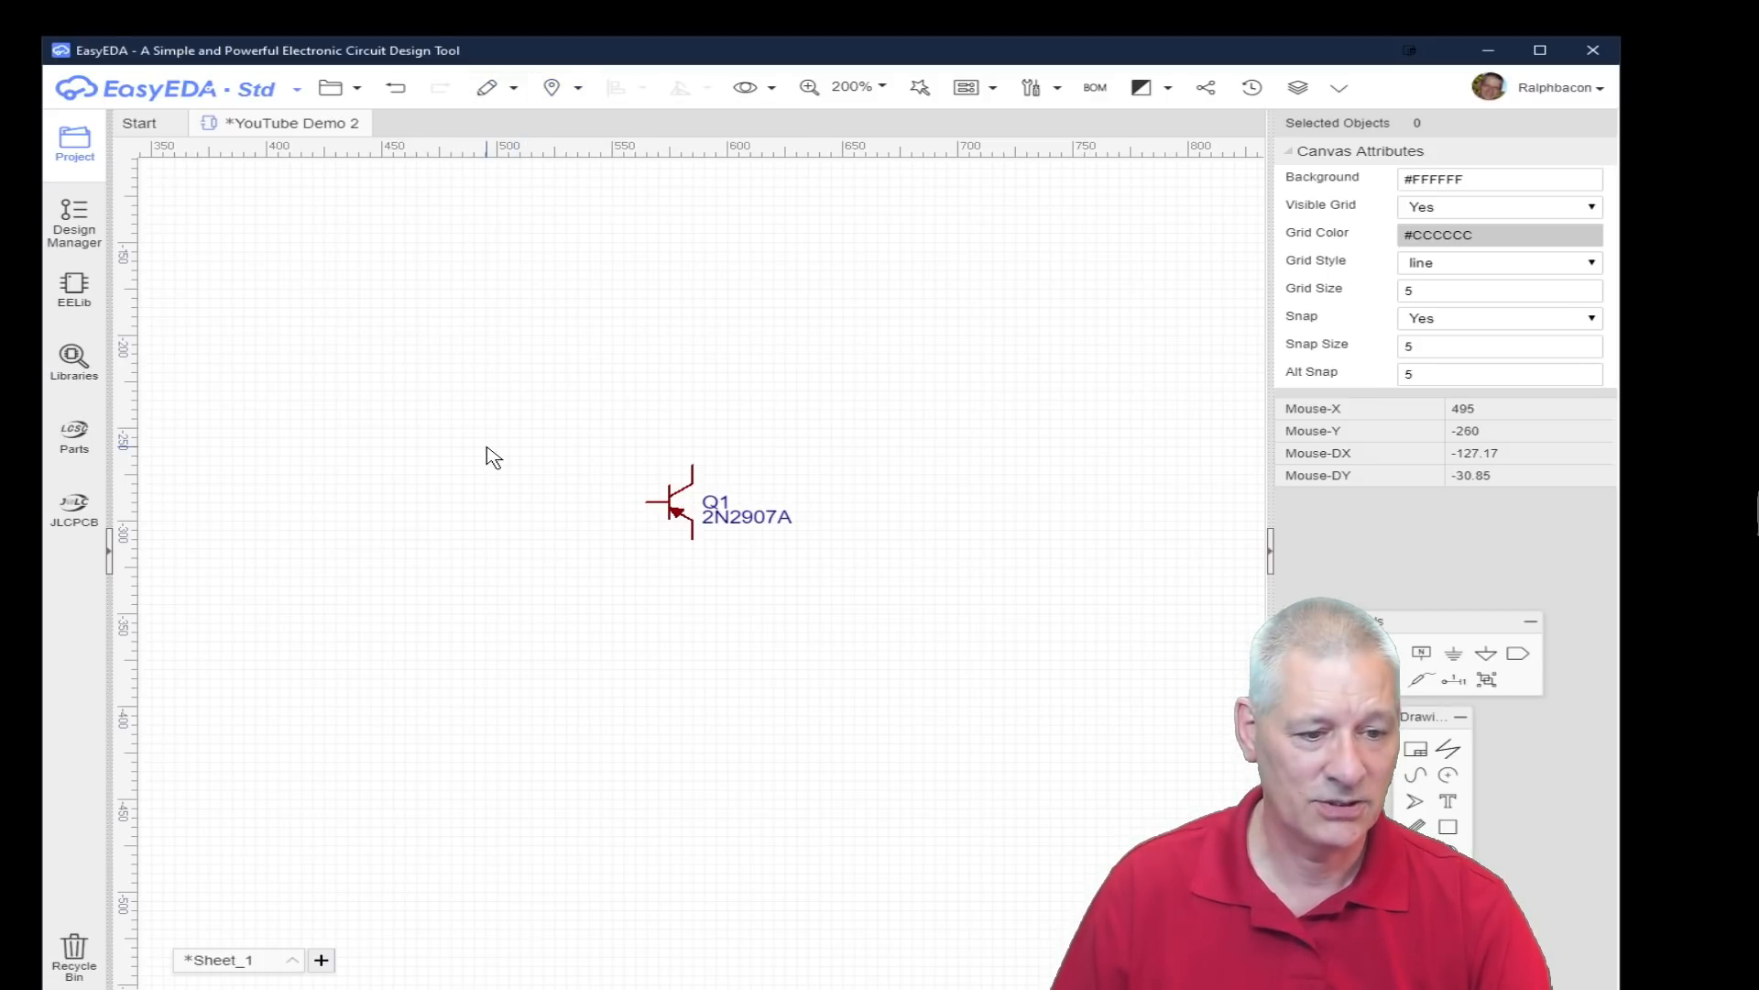
{"action": "key", "text": "shift+f"}
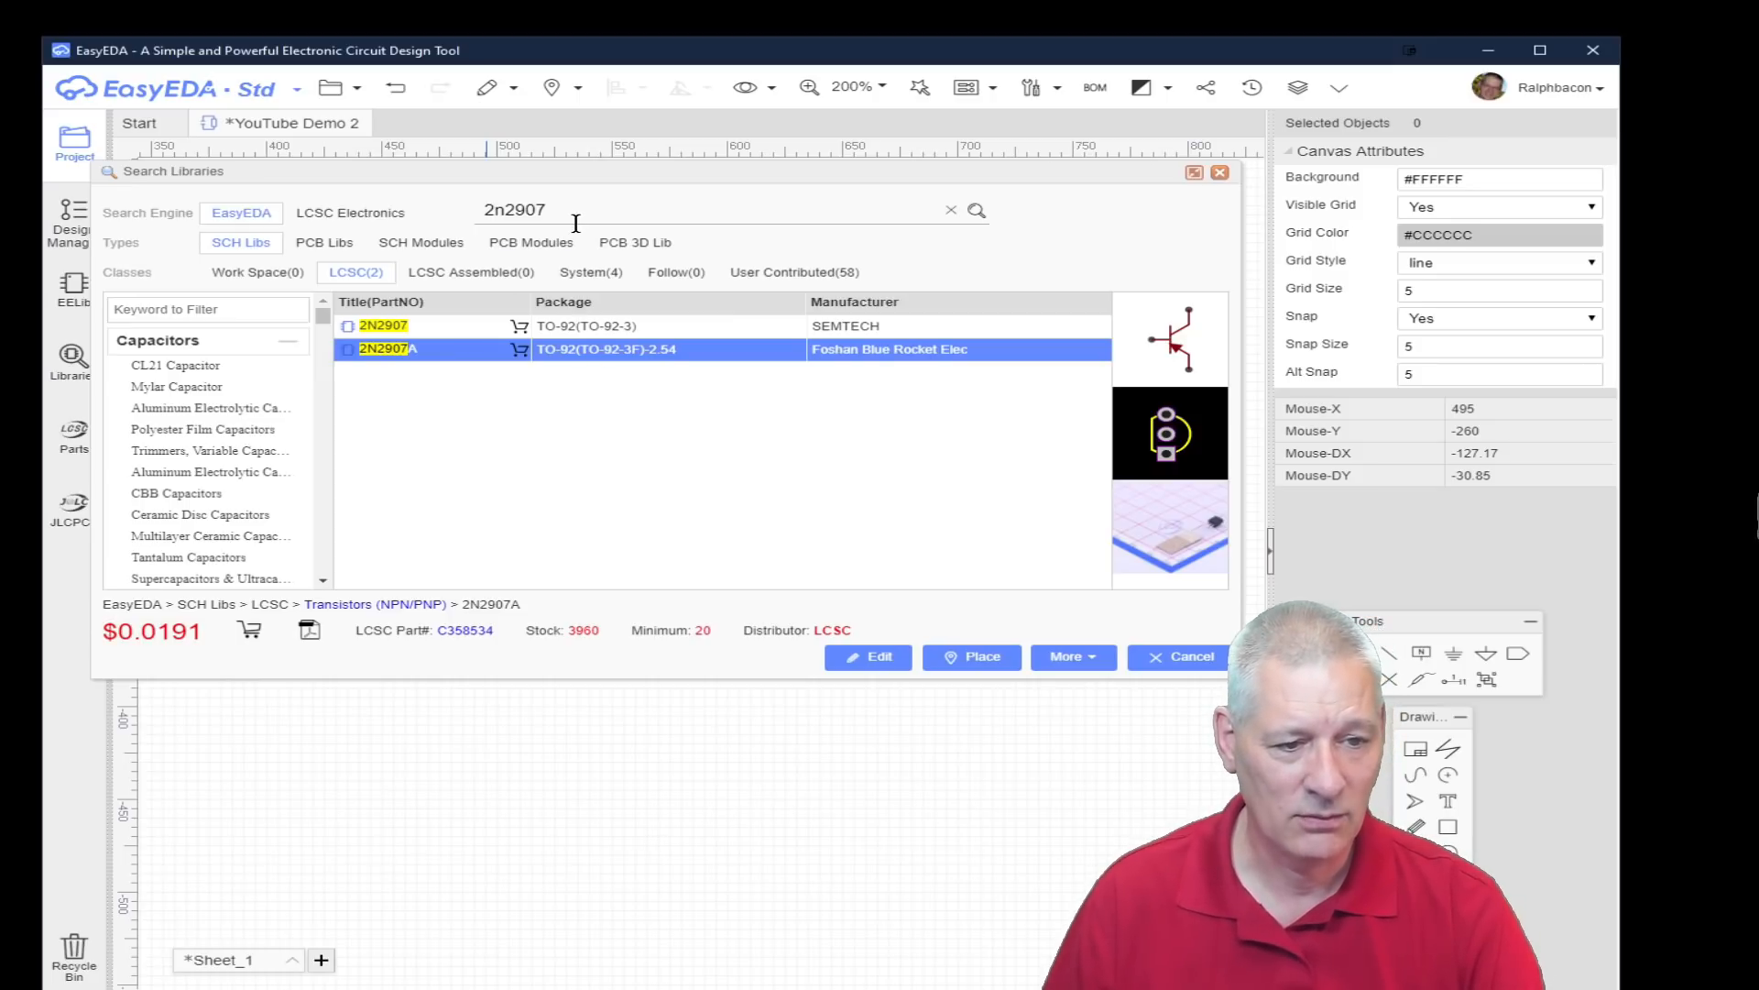
{"action": "left_click", "coordinate": [217, 311]}
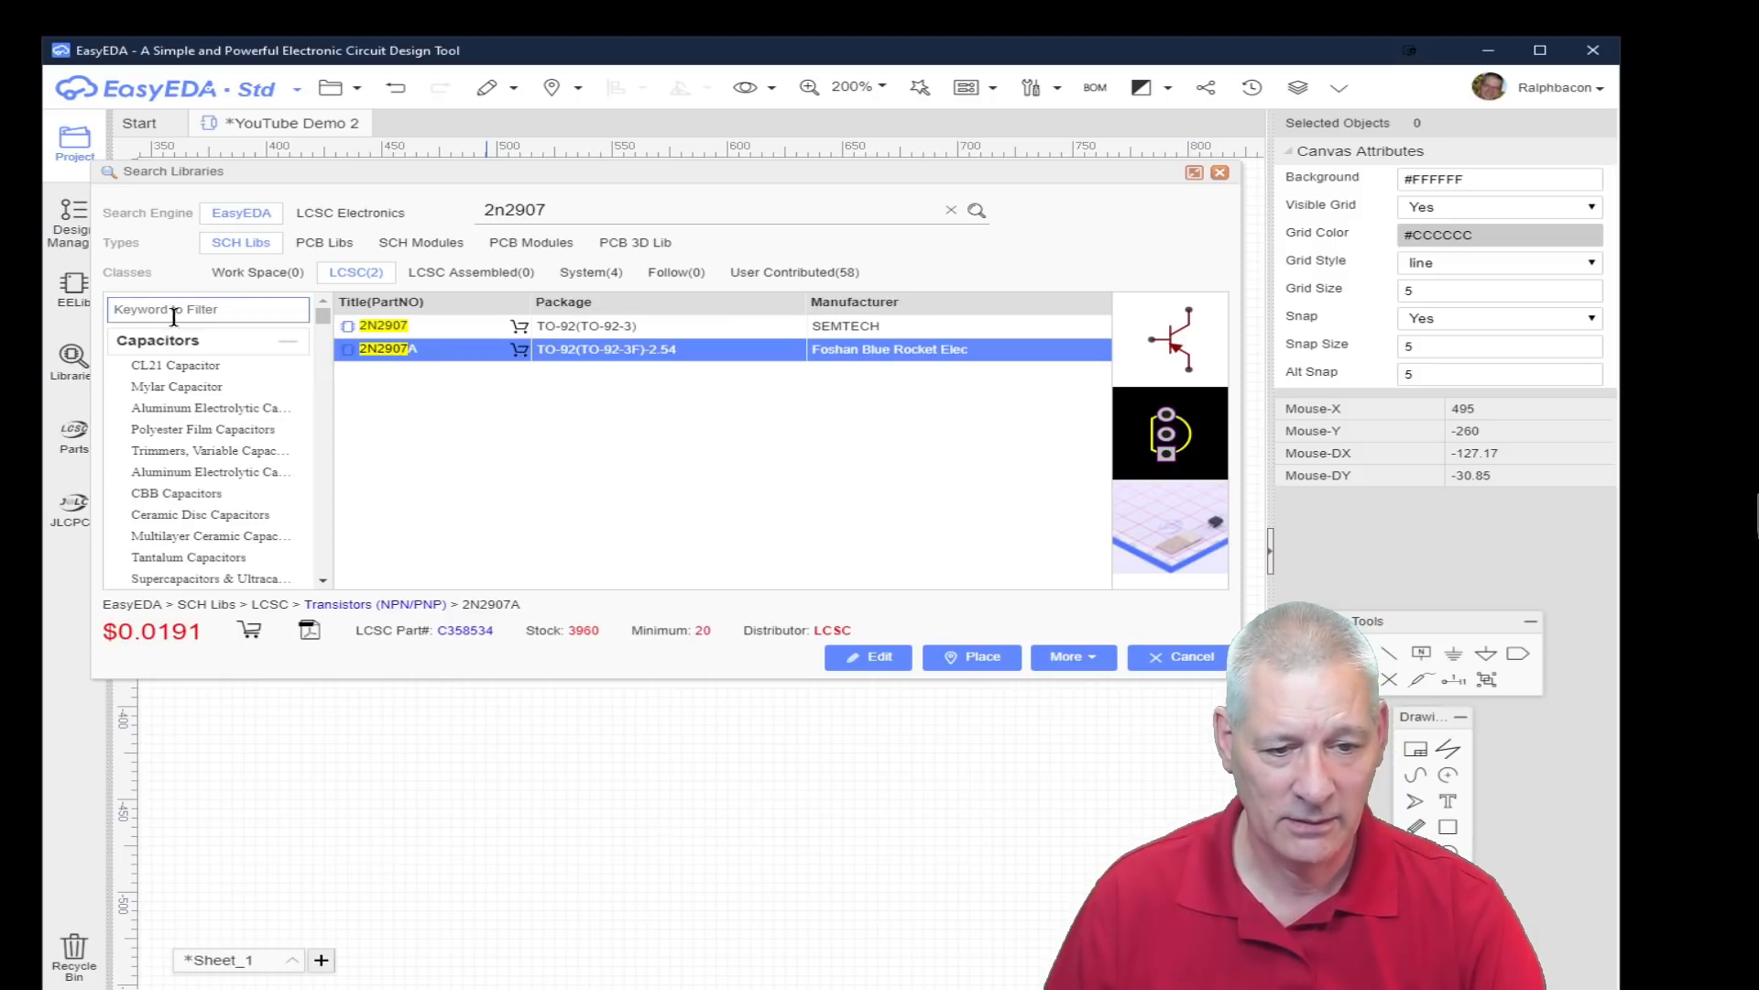
{"action": "scroll", "coordinate": [201, 385], "scroll_direction": "down", "scroll_amount": 5}
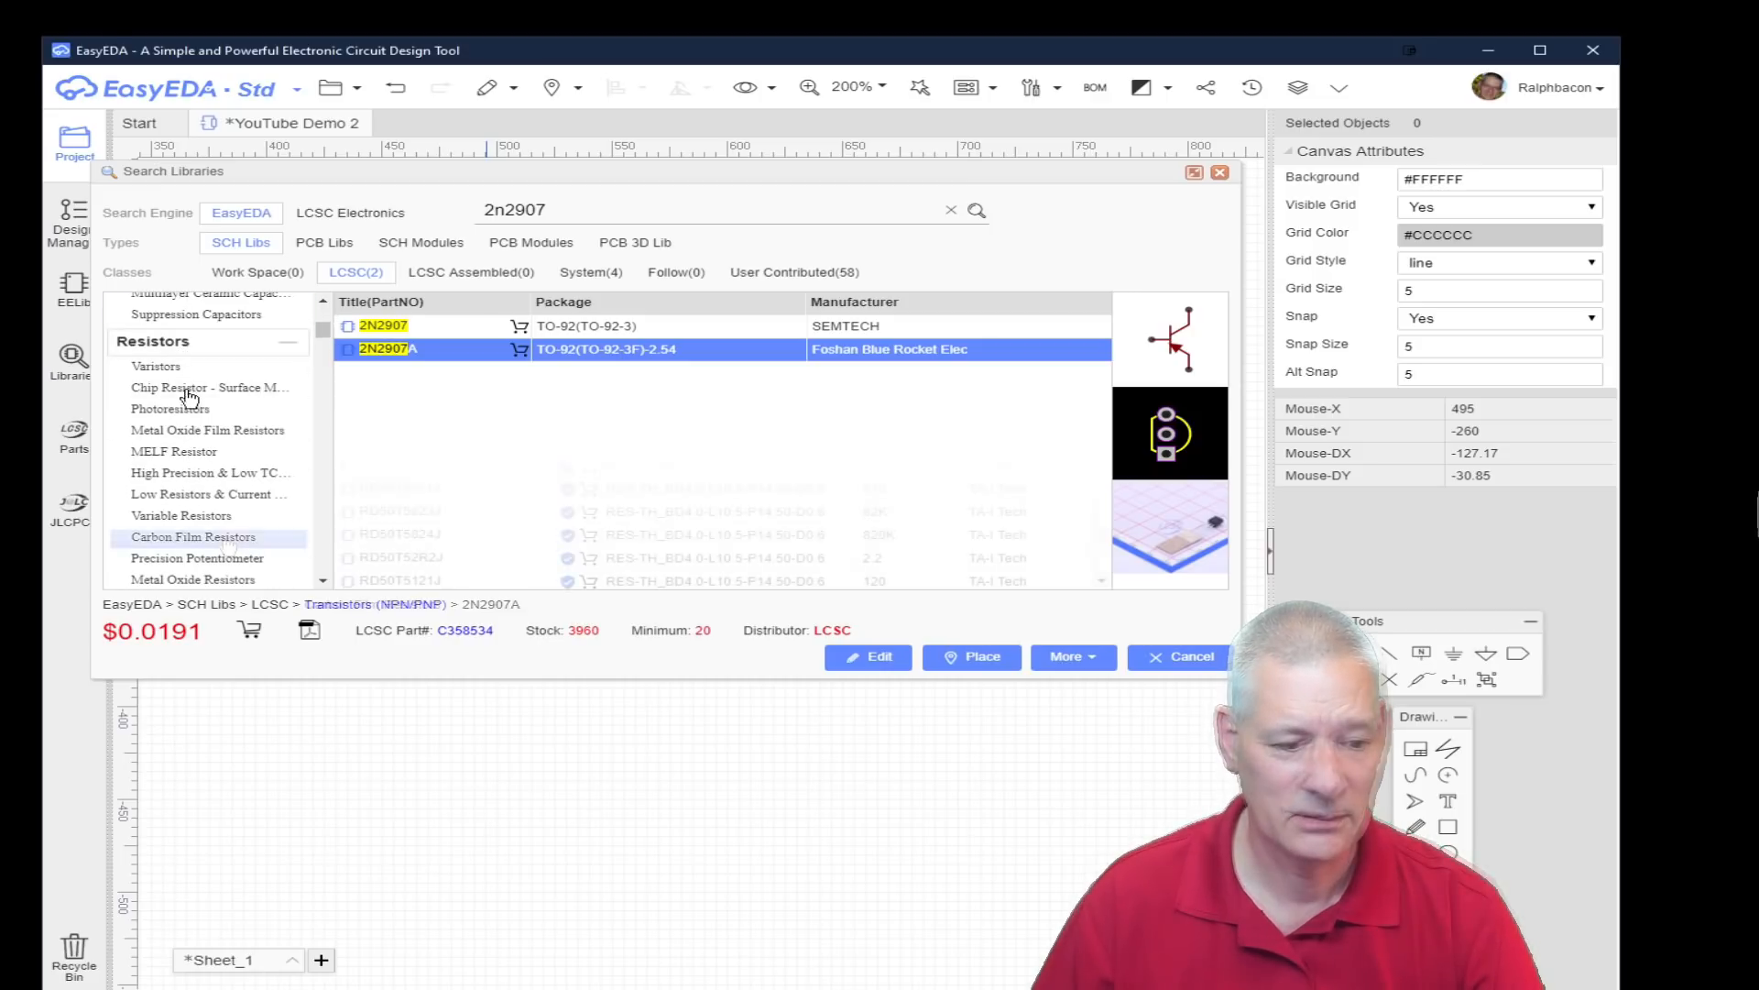
{"action": "left_click", "coordinate": [218, 539]}
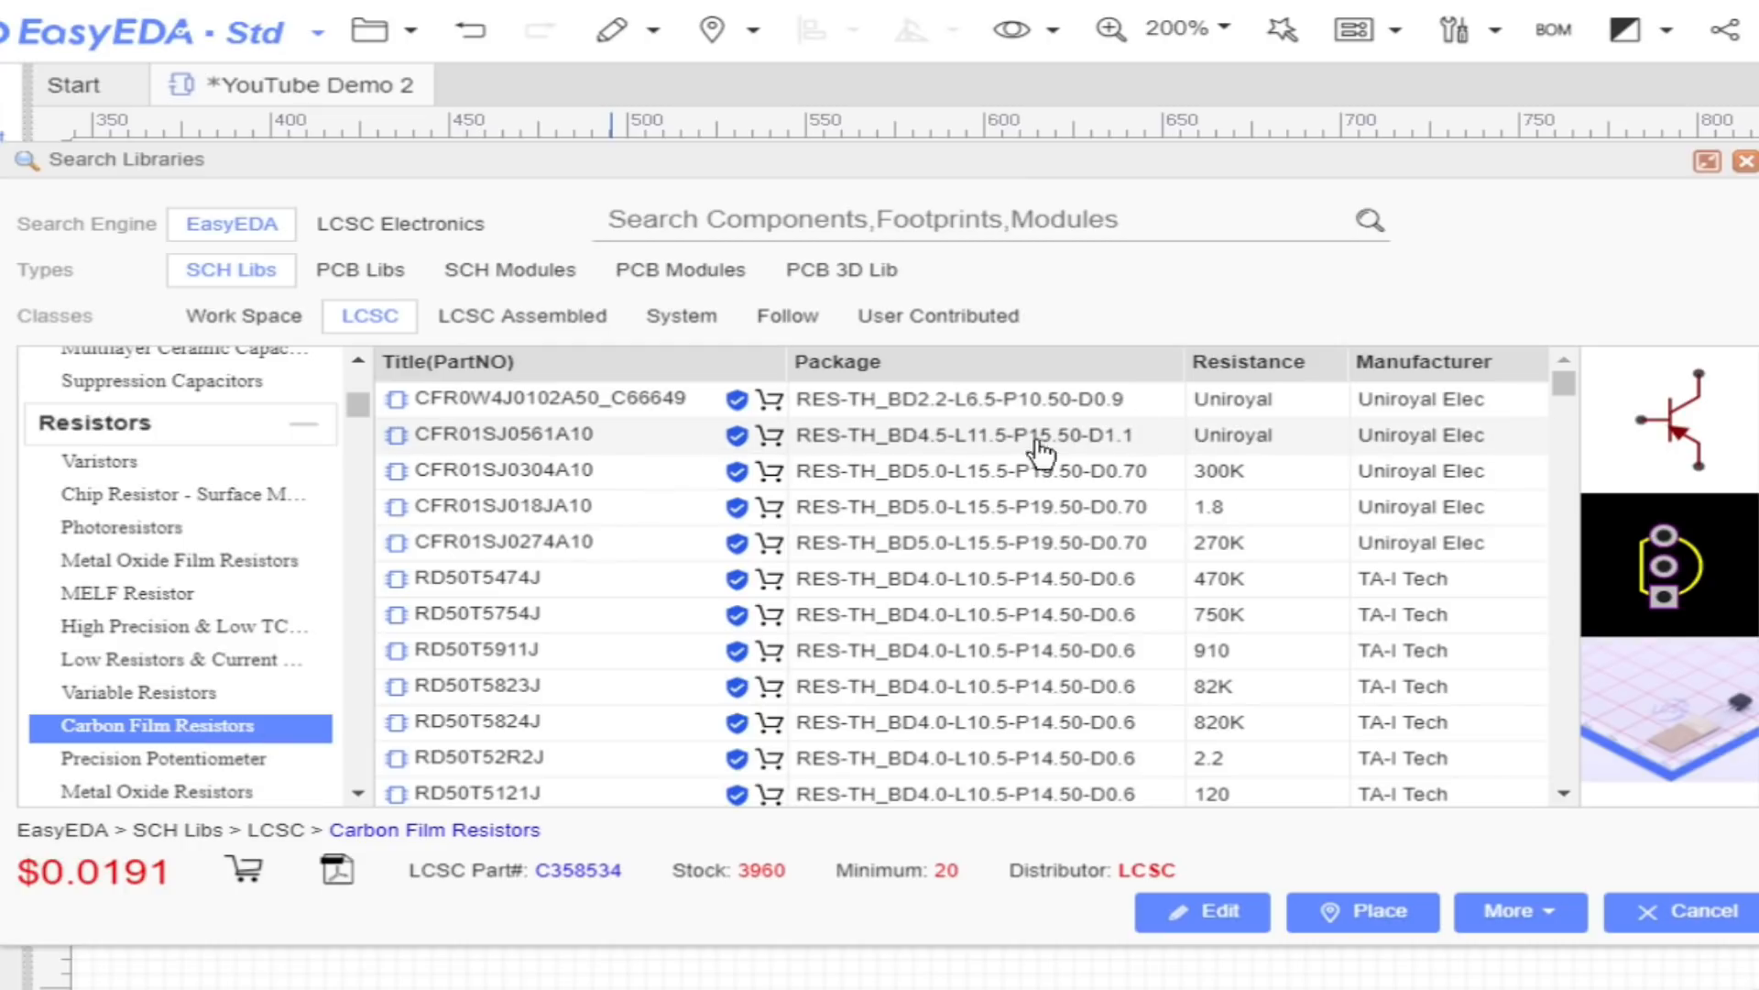
{"action": "left_click", "coordinate": [1248, 366]}
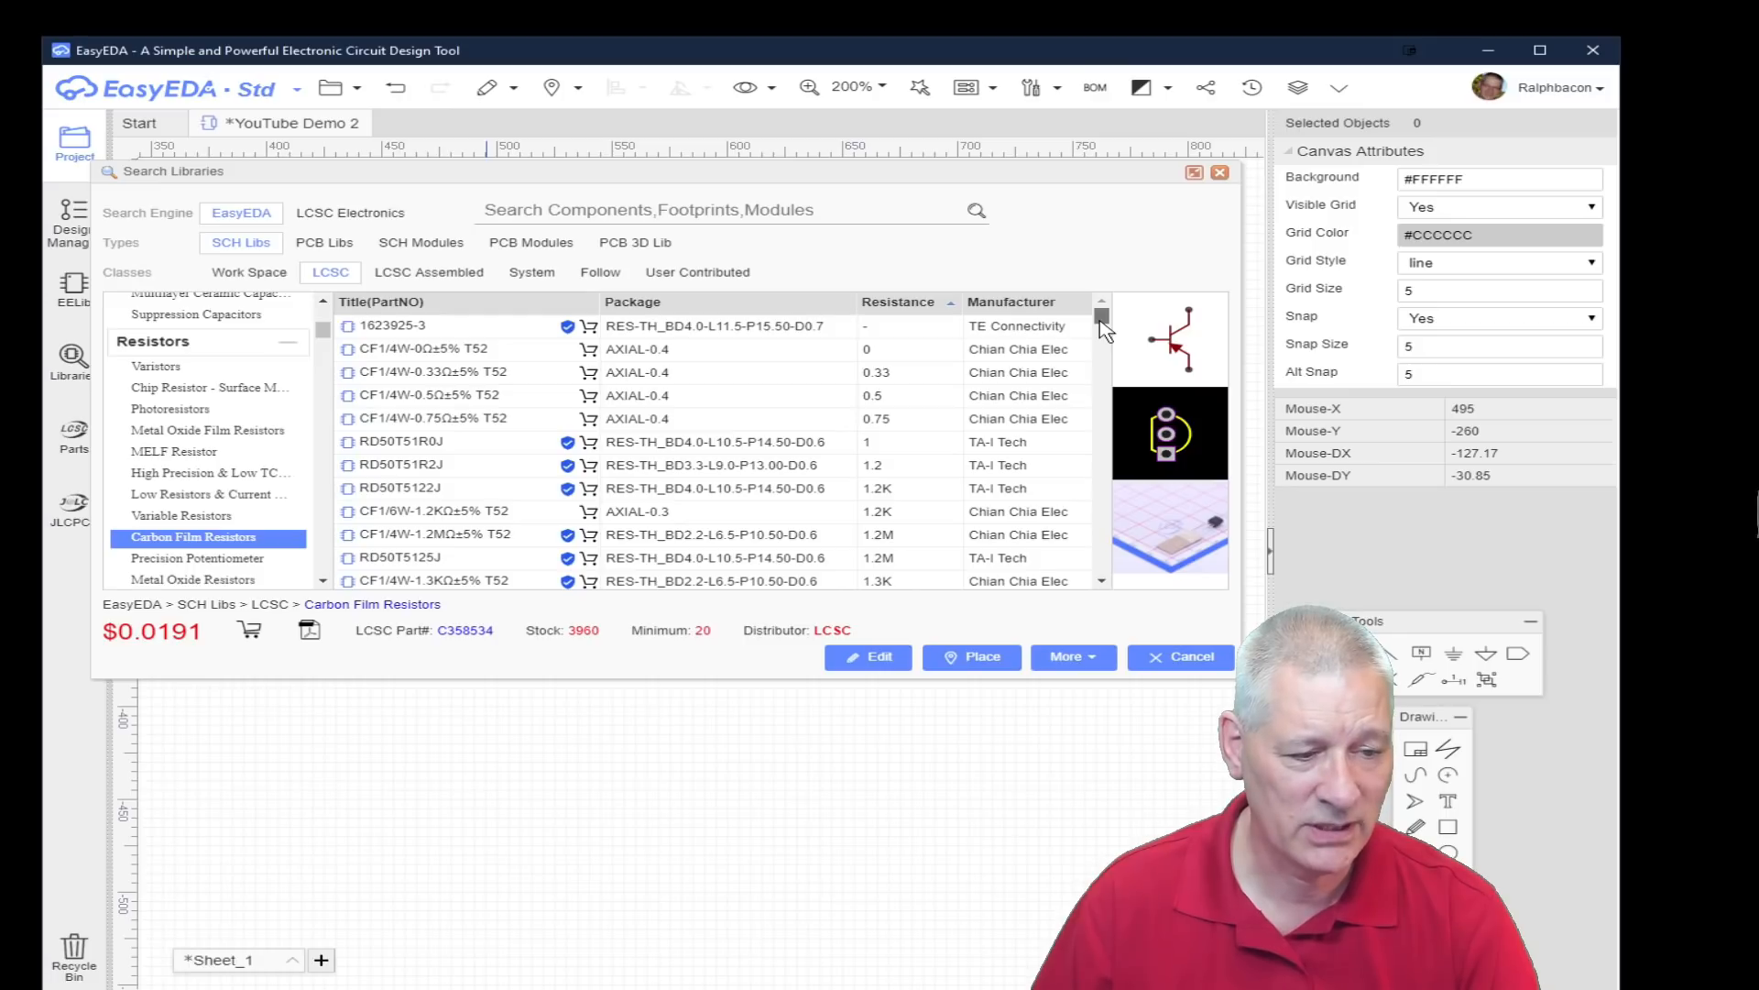
Place the 10K resistor CF1/6W-10KΩ±5% T52 with the AXIAL-0.3 package above transistor Q1
{"action": "scroll", "coordinate": [1105, 329], "scroll_direction": "down", "scroll_amount": 10}
{"action": "scroll", "coordinate": [931, 500], "scroll_direction": "down", "scroll_amount": 3}
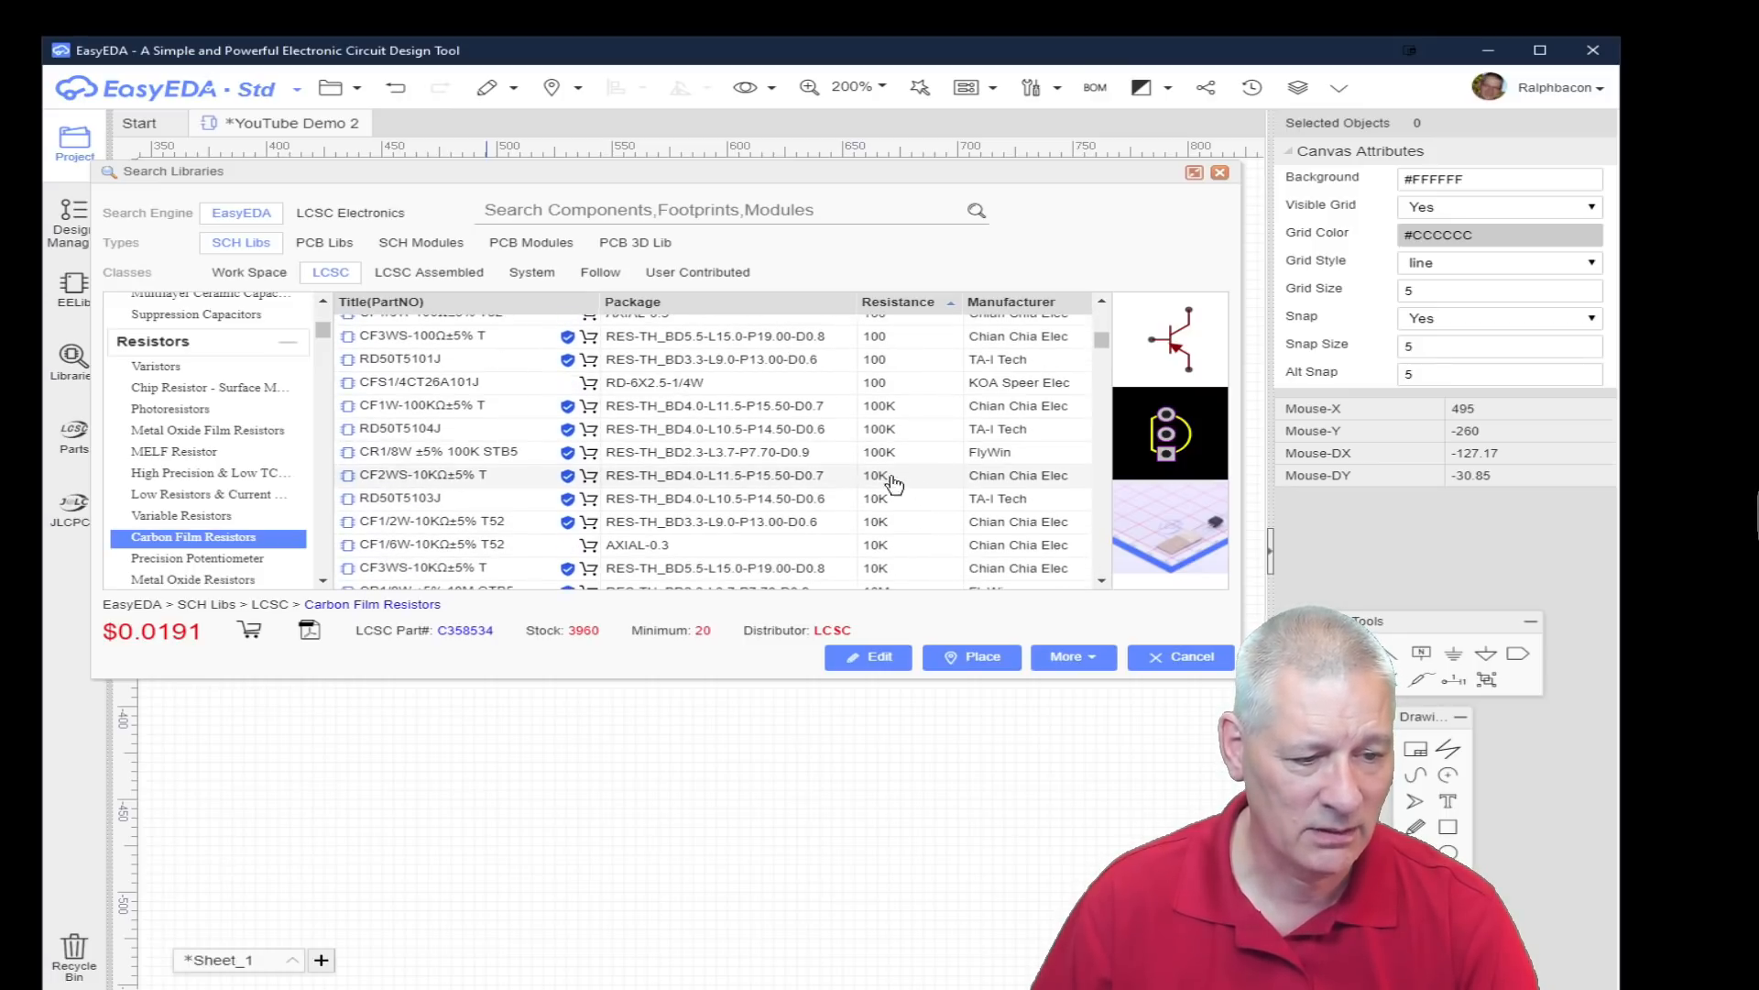
{"action": "left_click", "coordinate": [711, 484]}
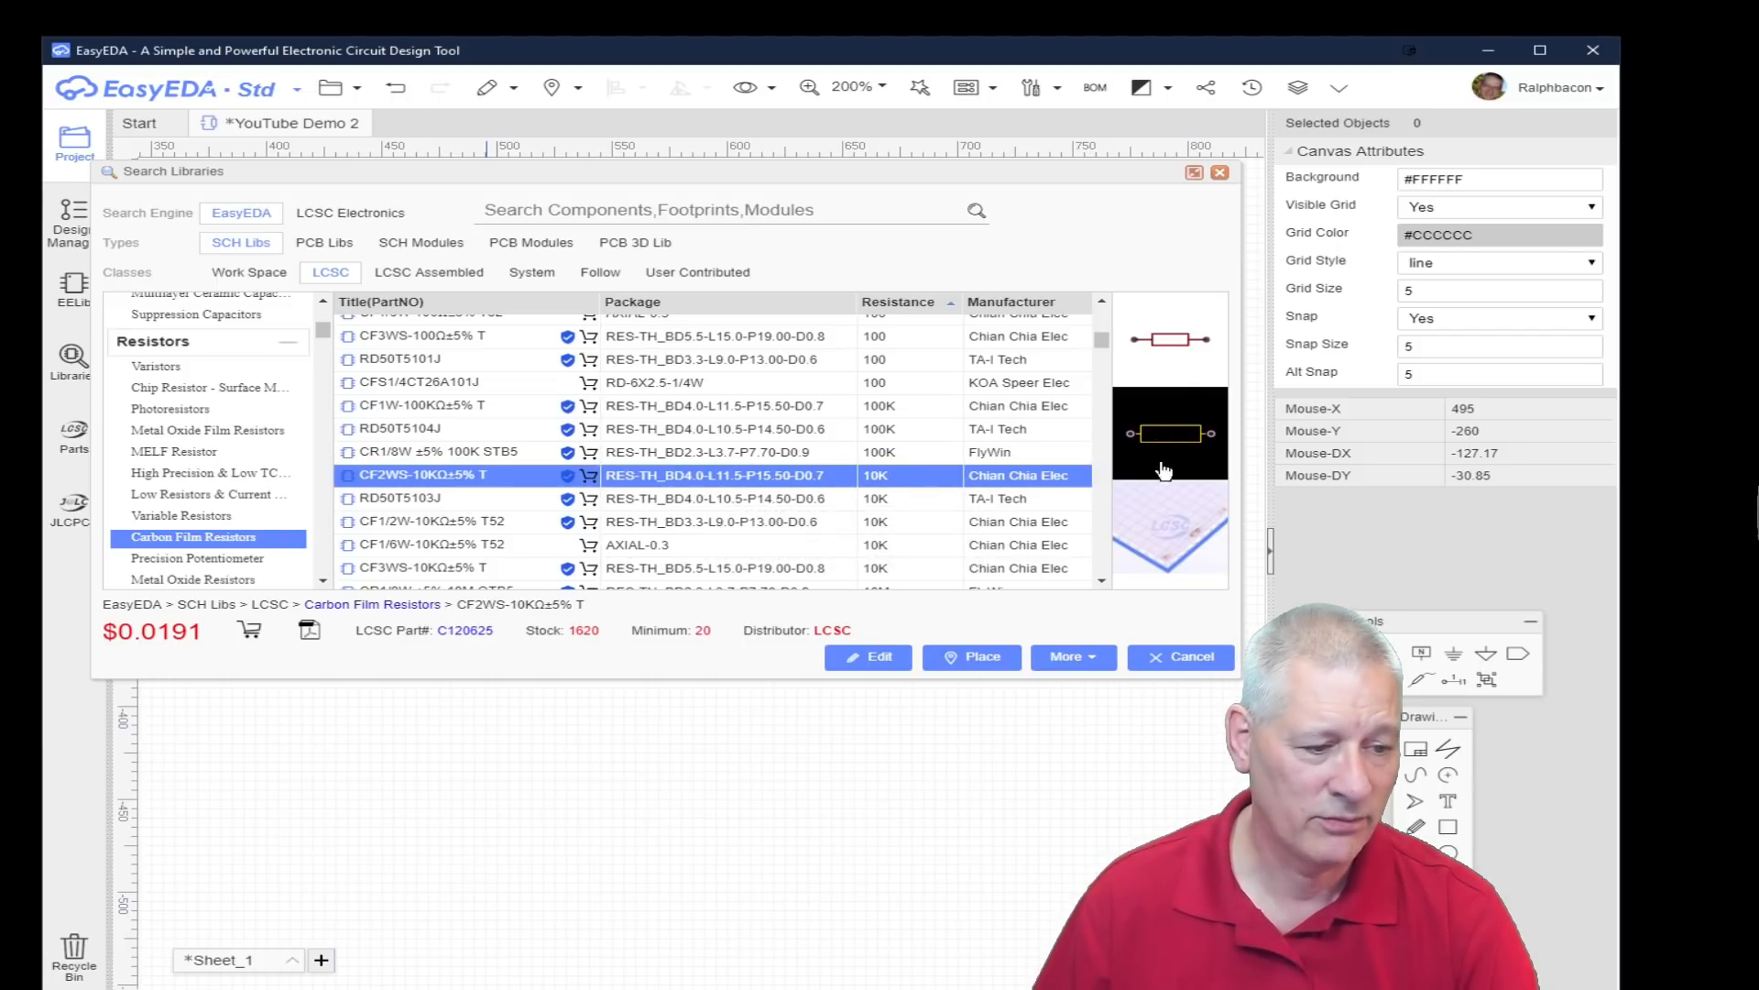
{"action": "scroll", "coordinate": [724, 458], "scroll_direction": "down", "scroll_amount": 3}
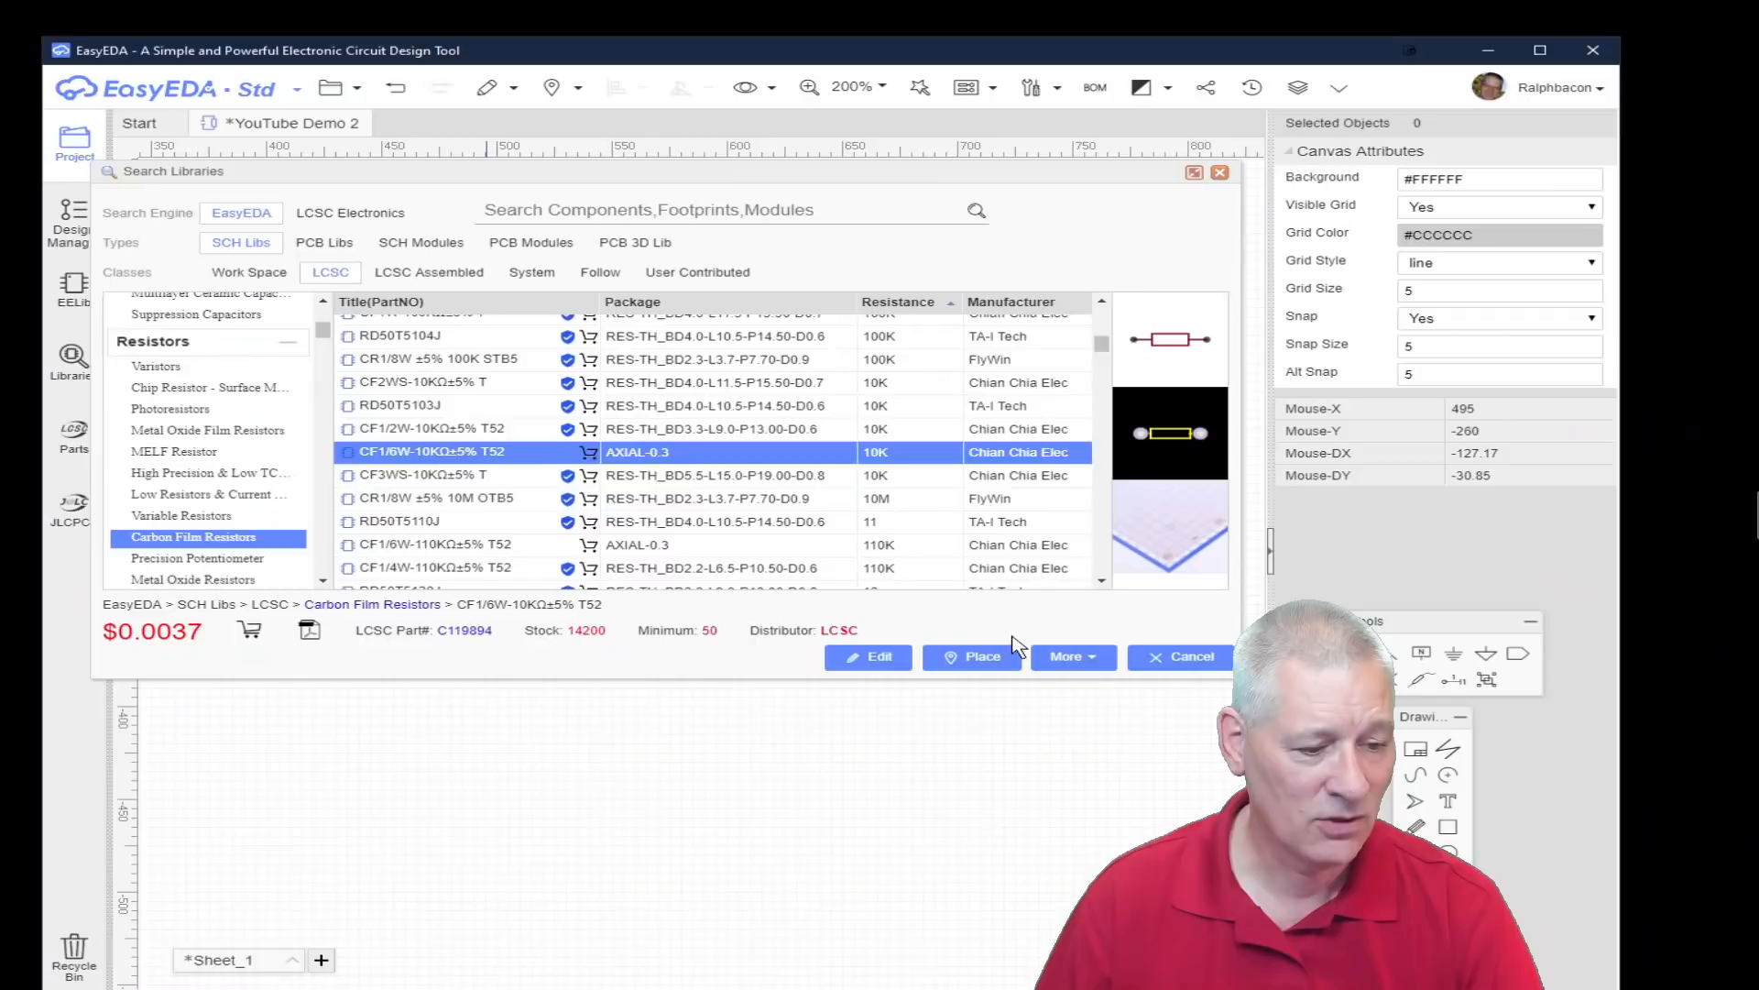
{"action": "left_click", "coordinate": [958, 664]}
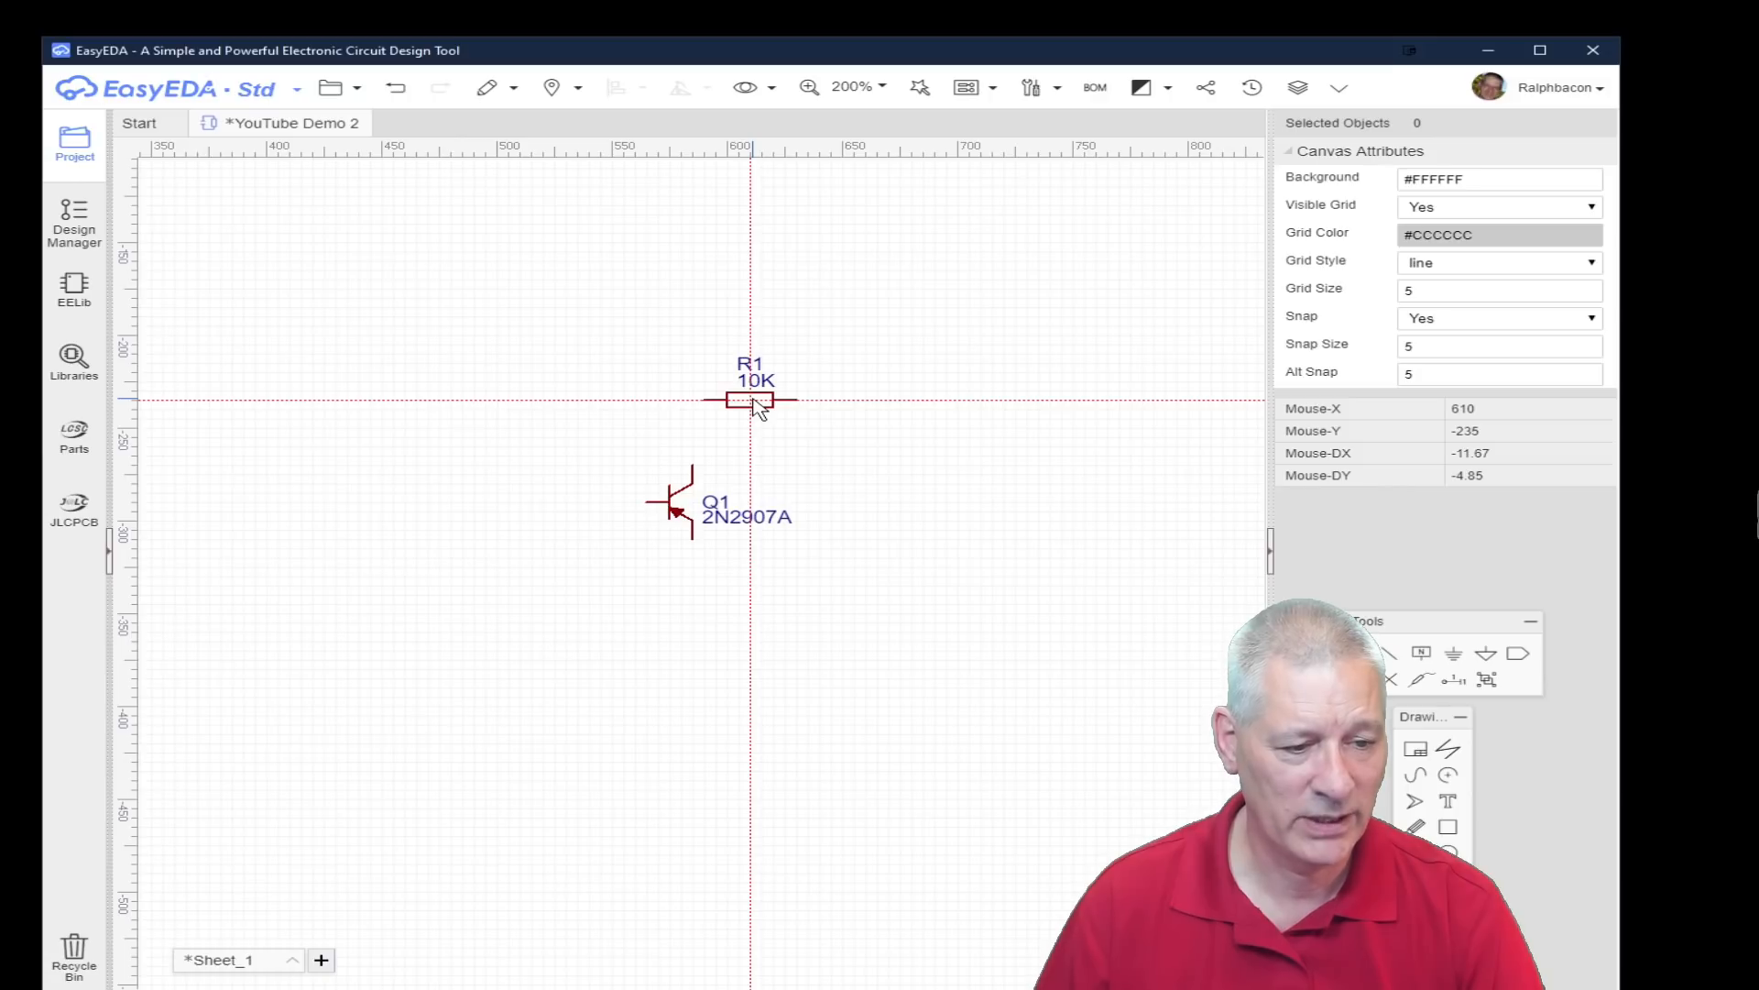
{"action": "left_click", "coordinate": [753, 400]}
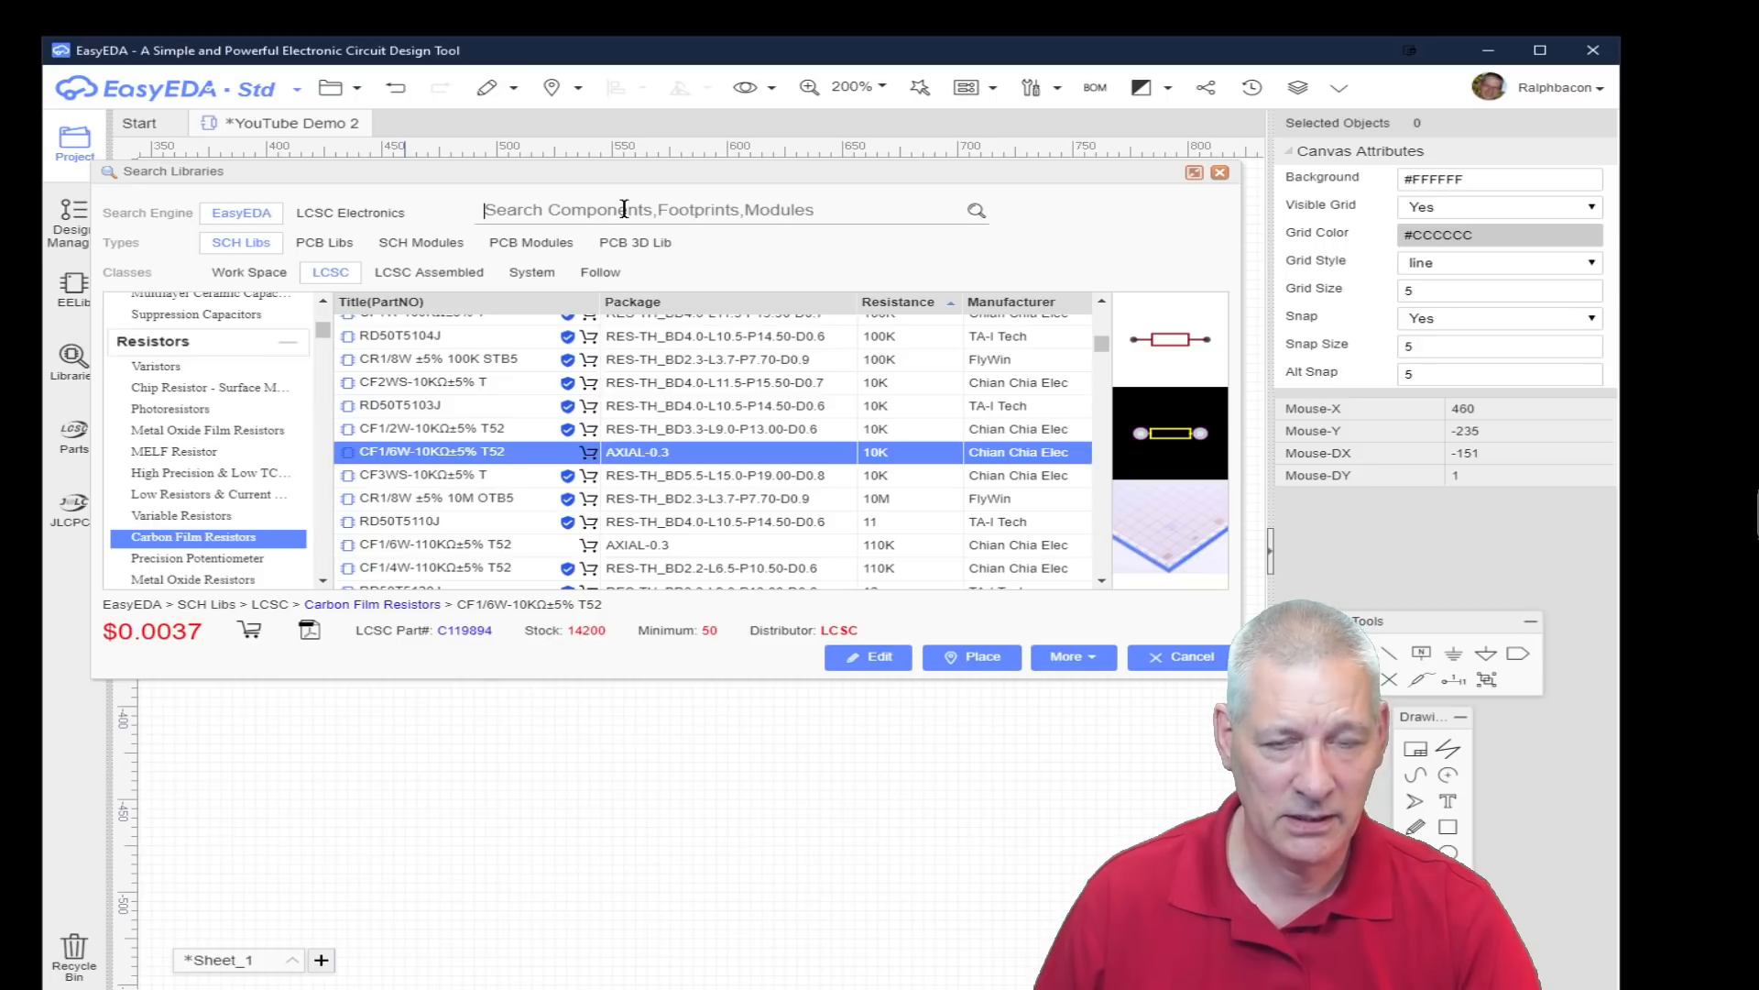
Search the schematic libraries for raindrop and place one RAINDROP_SENSOR RSB from the Work Space to the left of transistor Q1
{"action": "type", "text": "raindrop"}
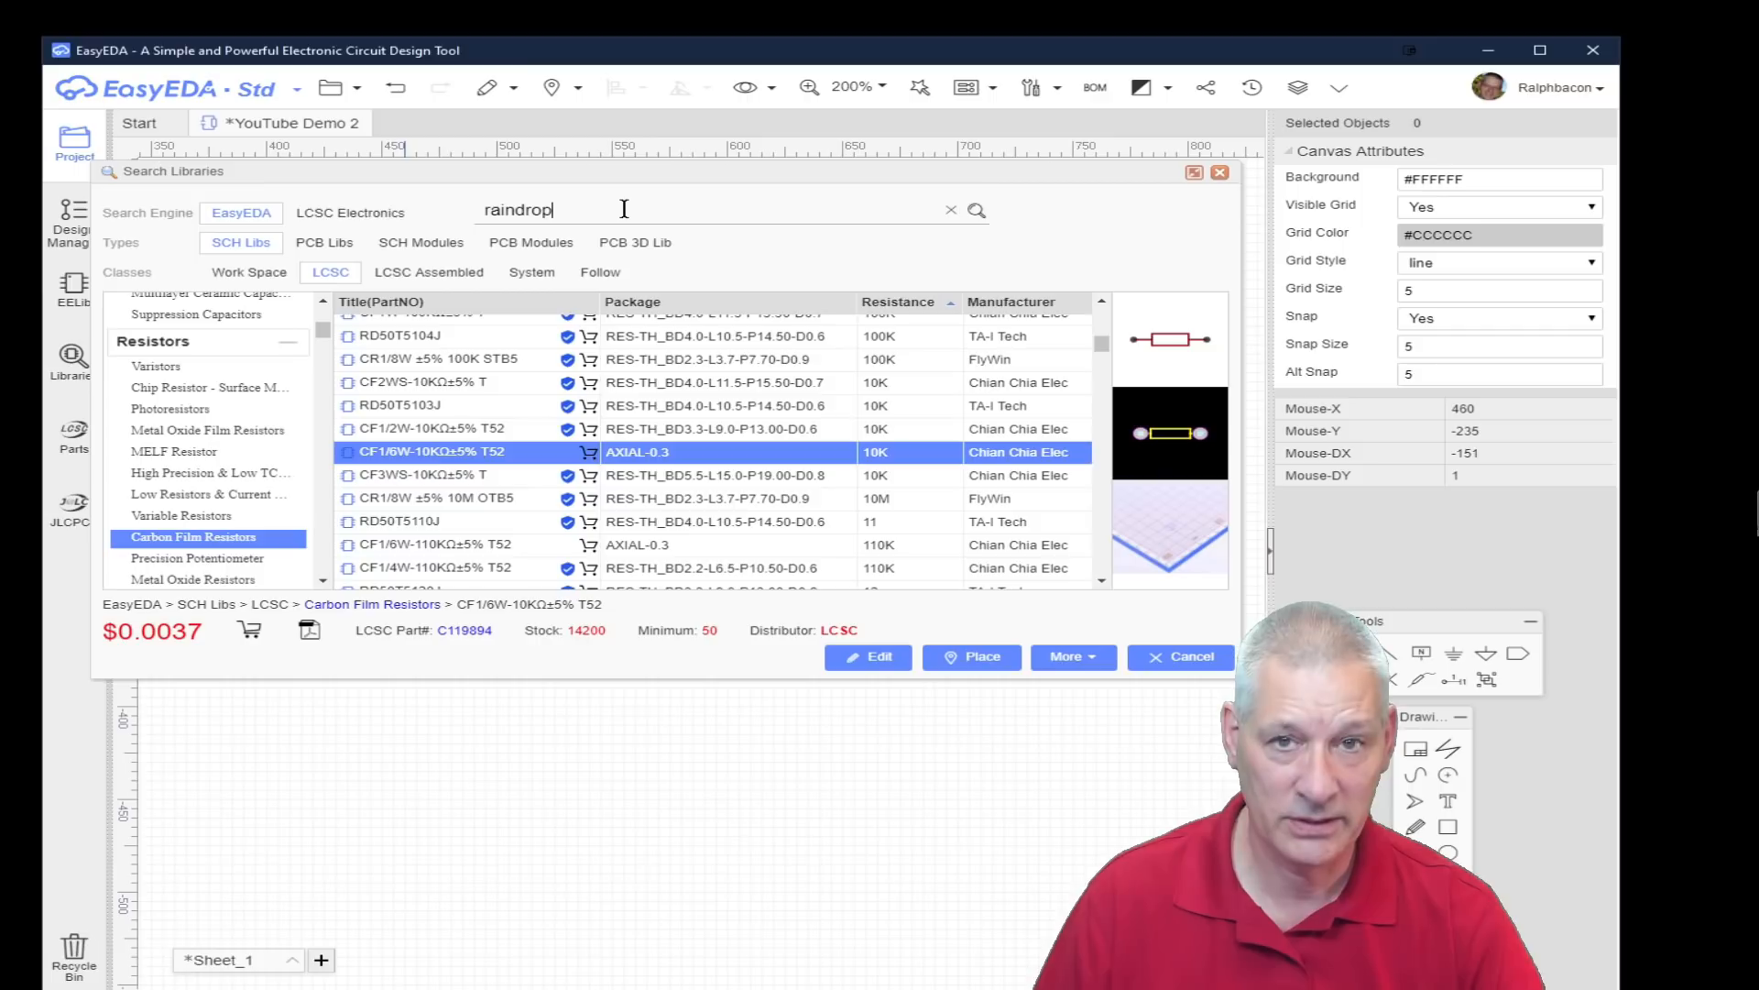
{"action": "left_click", "coordinate": [977, 214]}
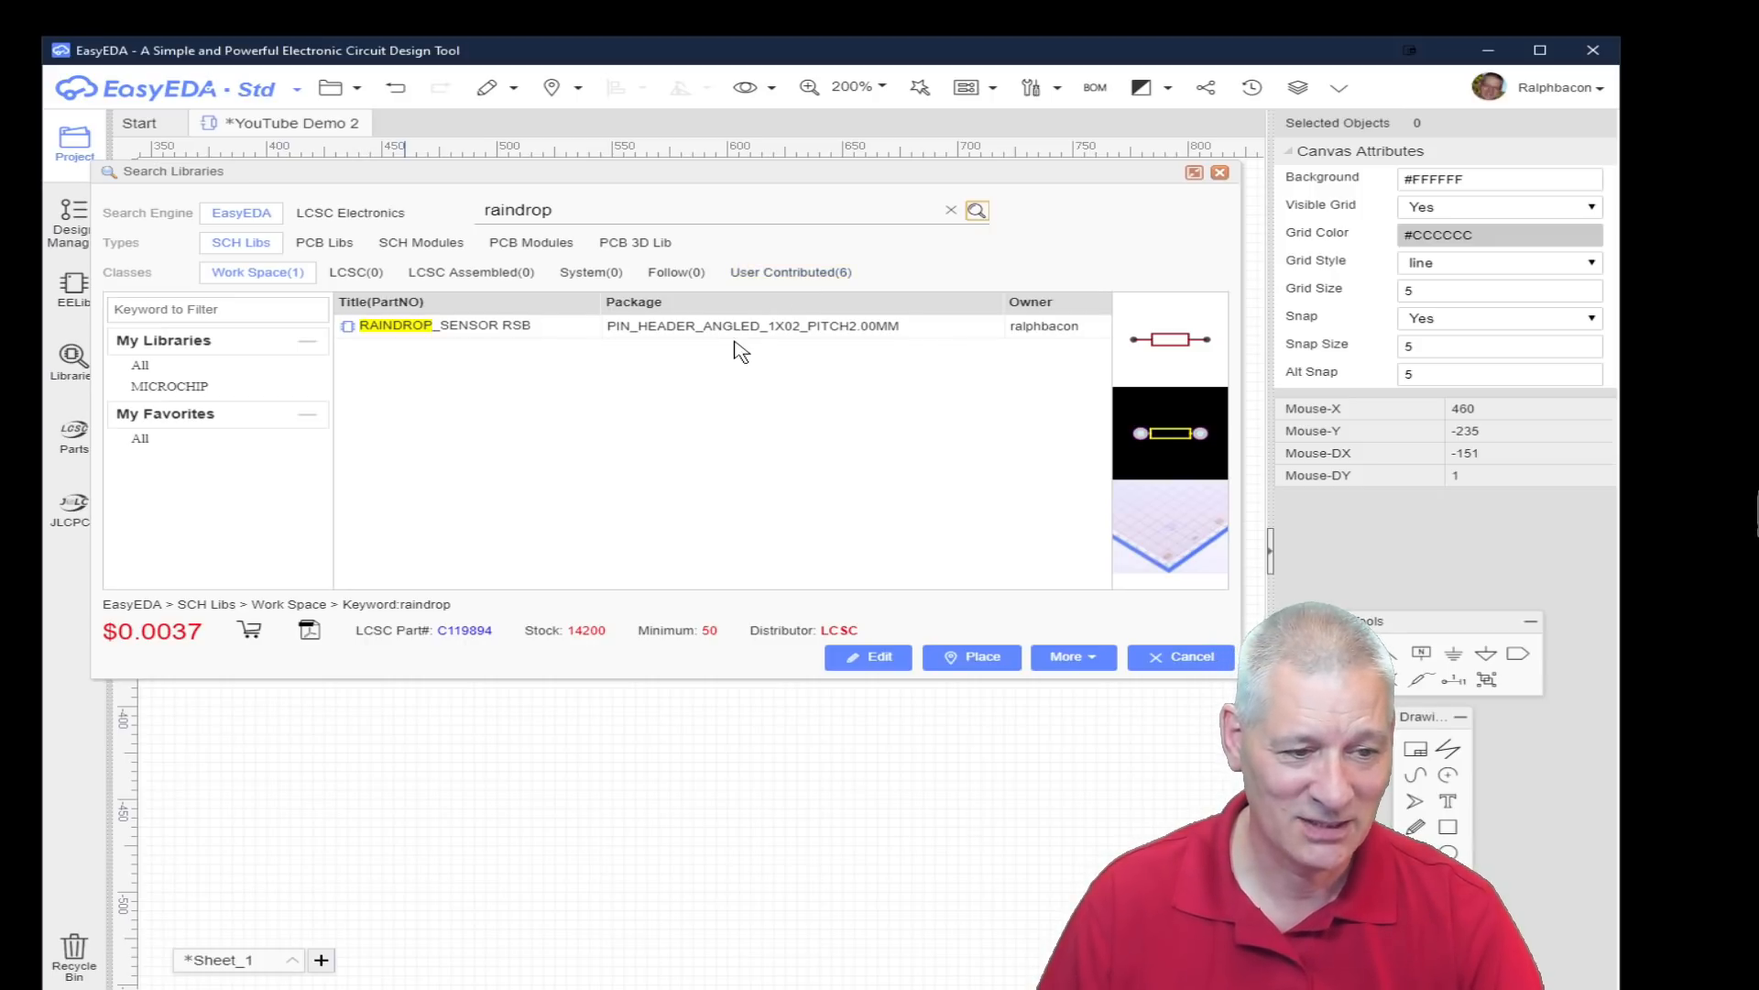
{"action": "left_click", "coordinate": [704, 330]}
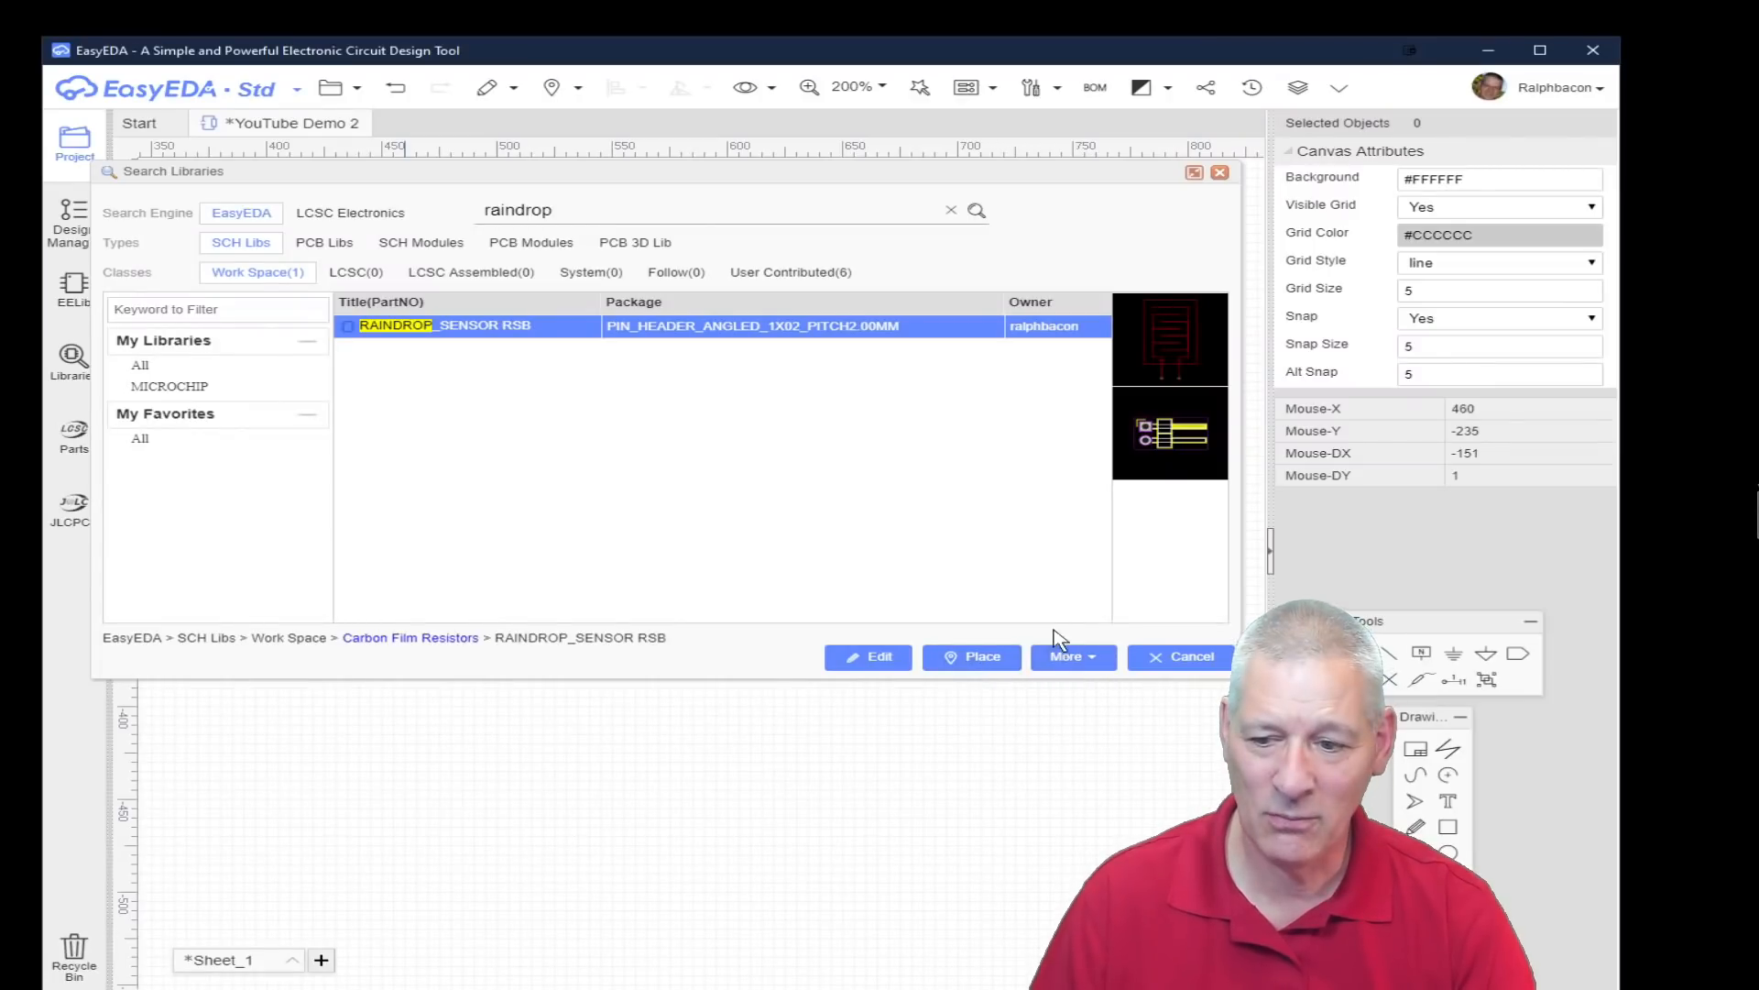
{"action": "left_click", "coordinate": [1066, 656]}
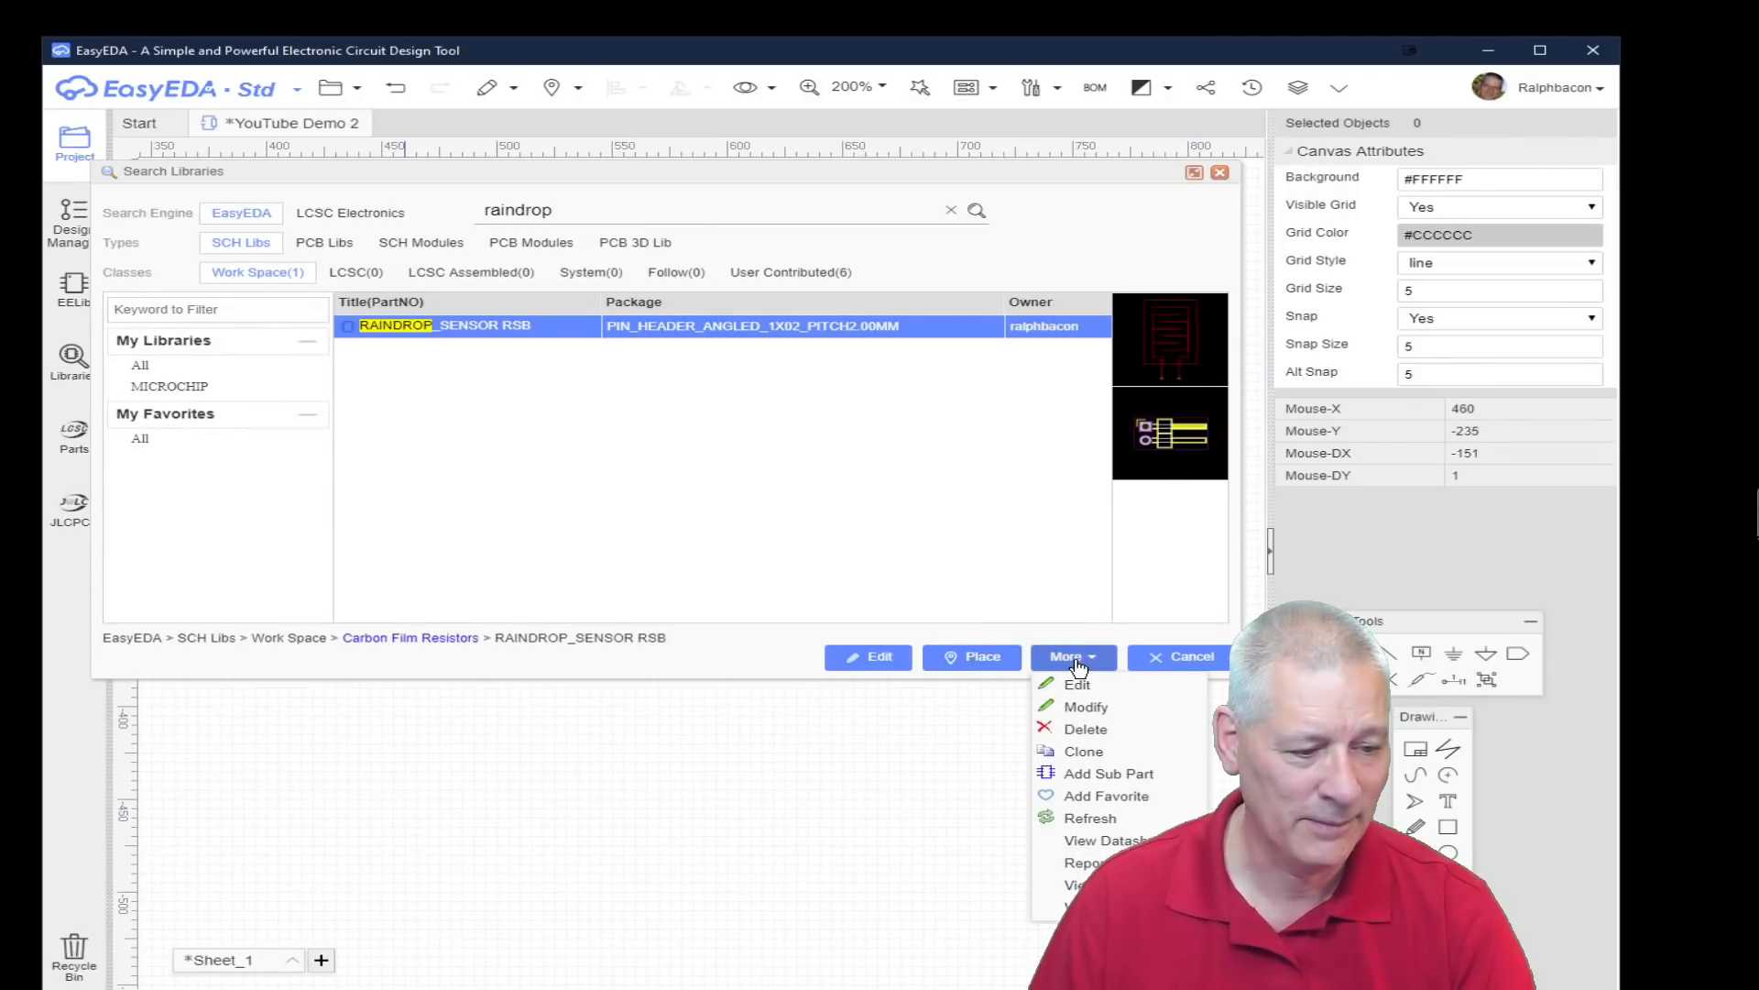
{"action": "left_click", "coordinate": [1081, 752]}
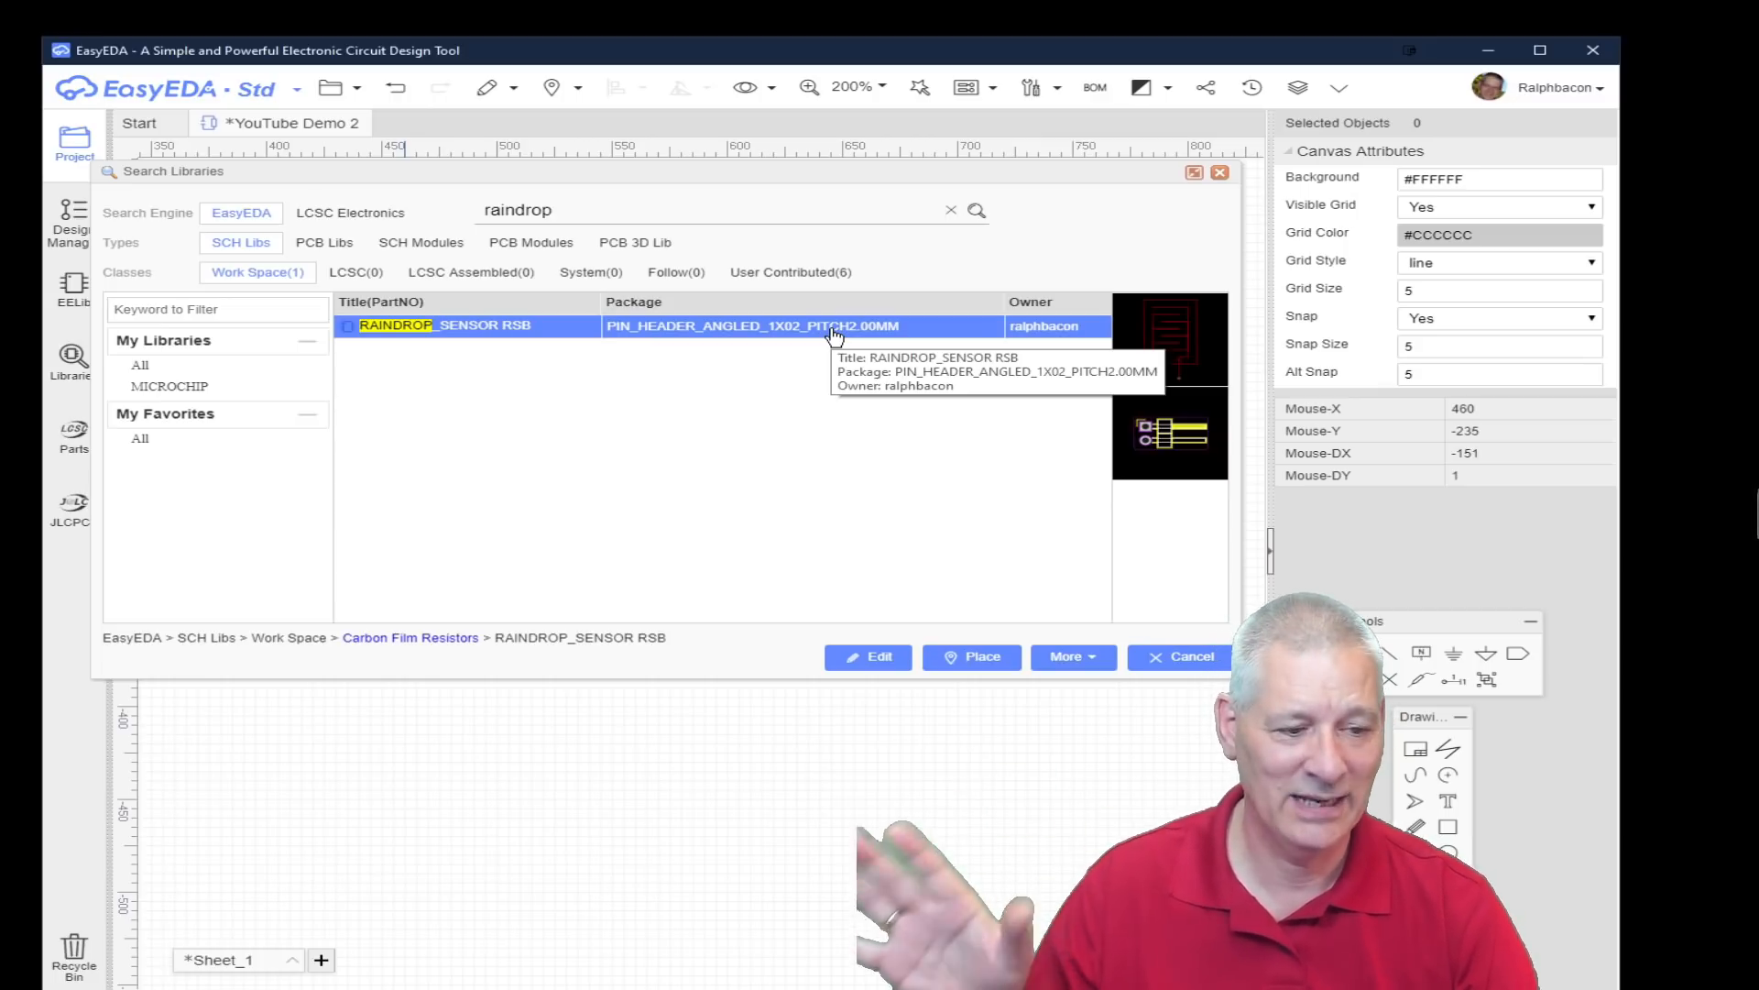
{"action": "left_click", "coordinate": [993, 656]}
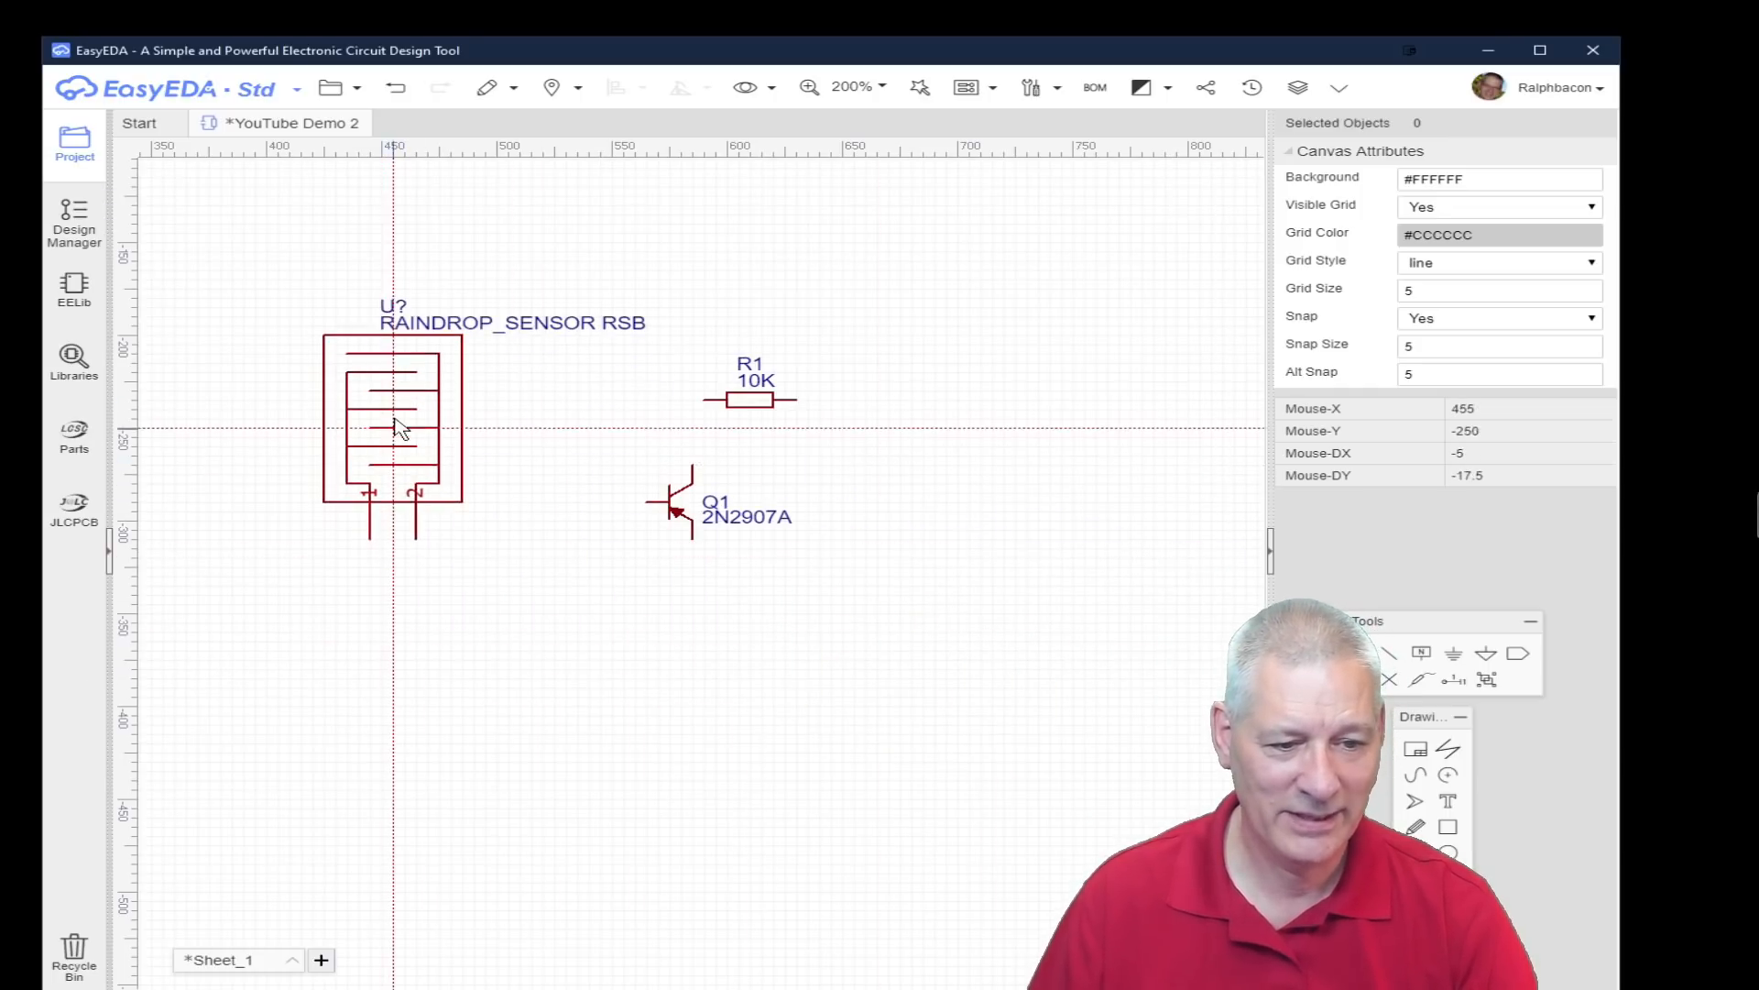
{"action": "left_click", "coordinate": [396, 421]}
{"action": "right_click", "coordinate": [394, 419]}
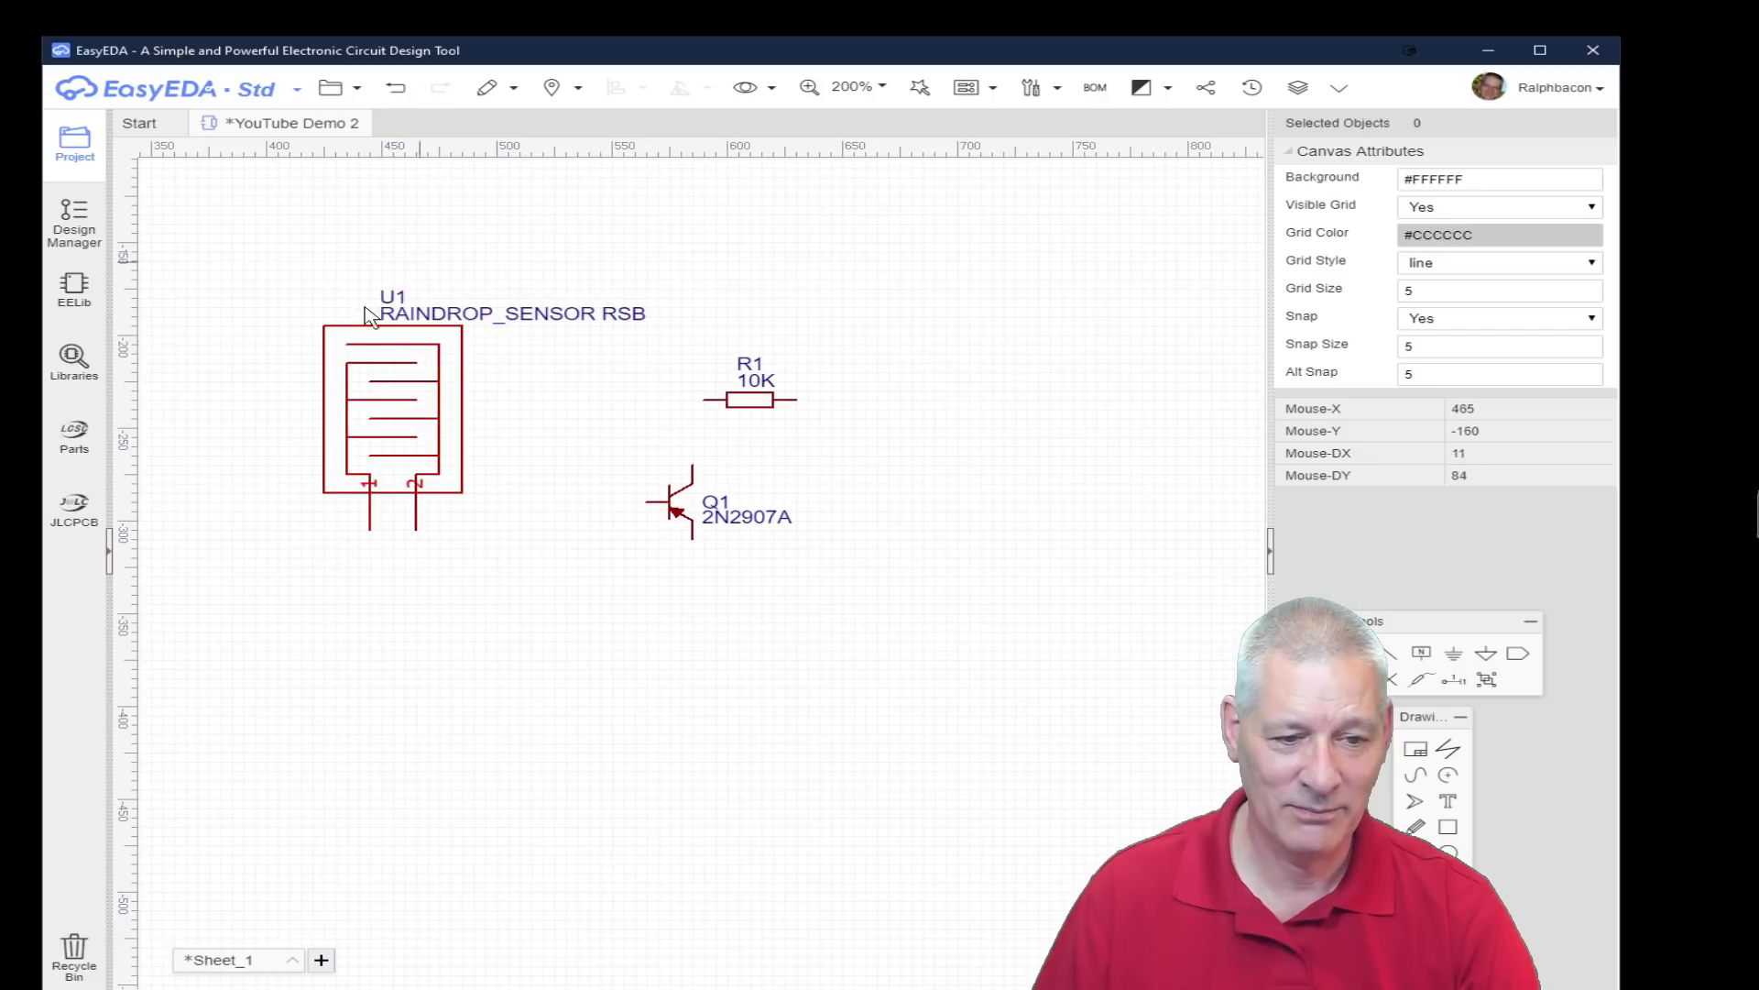
Rotate the raindrop sensor U1 by 180 degrees so its pins face up, and move it below and to the left of Q1
{"action": "left_click", "coordinate": [409, 424]}
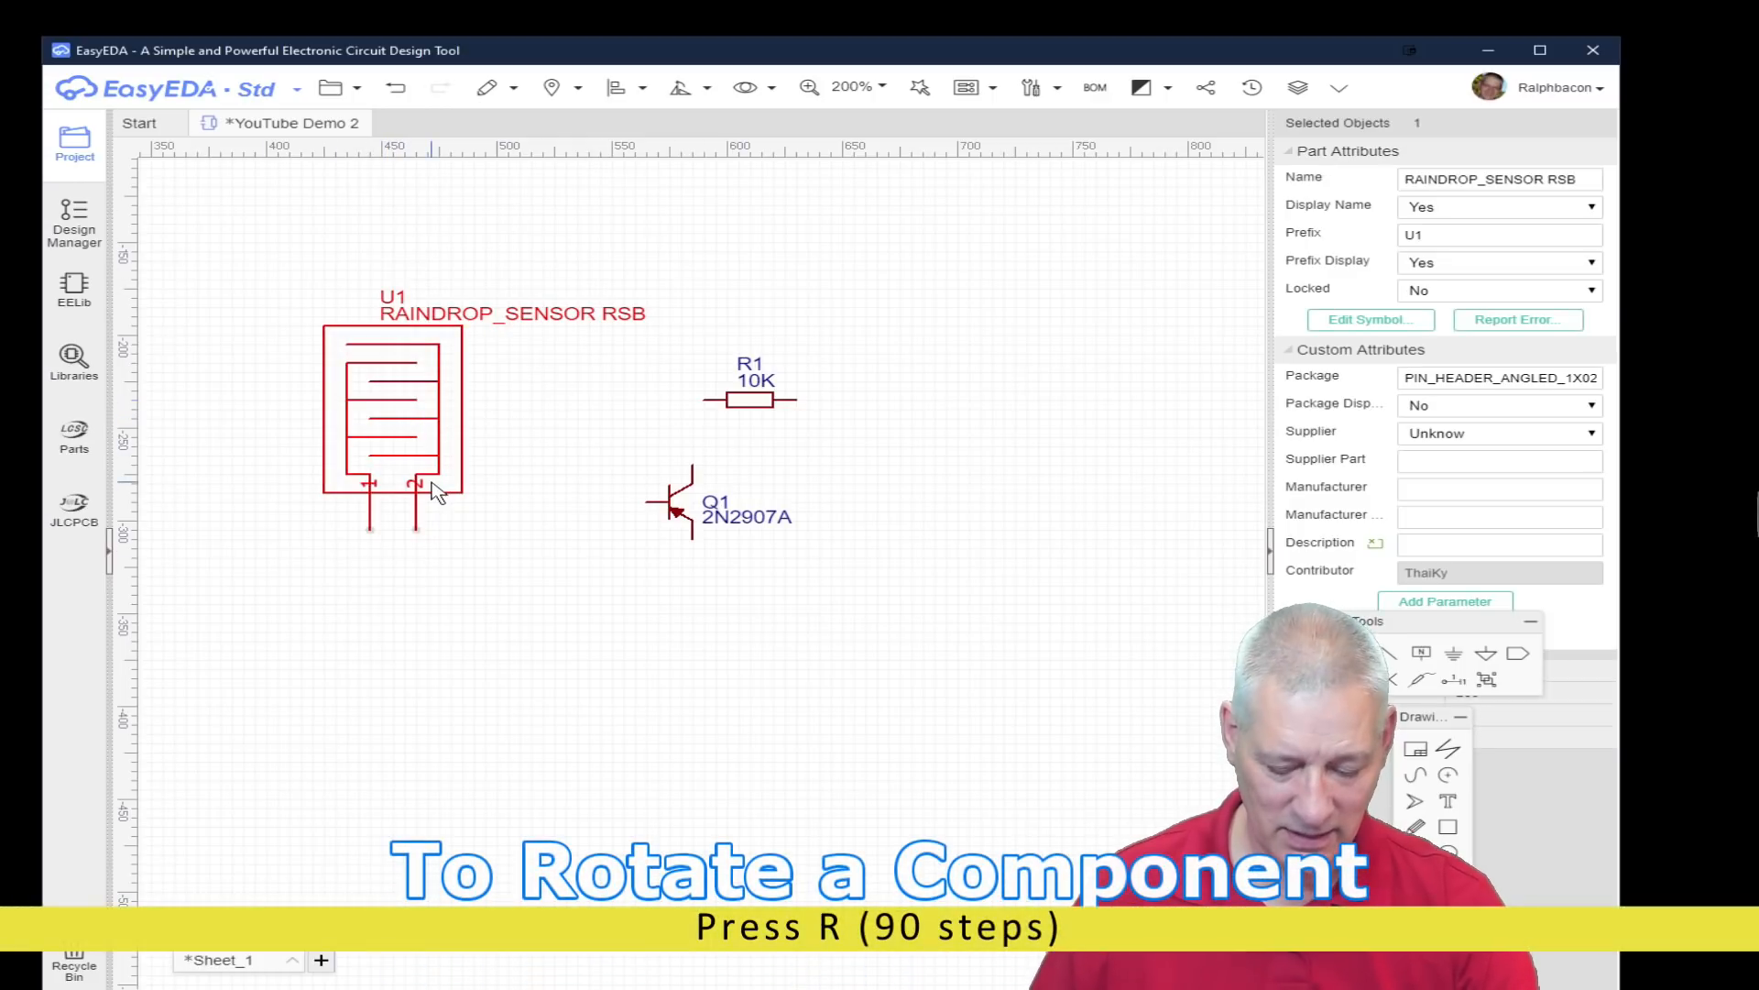
{"action": "key", "text": "r"}
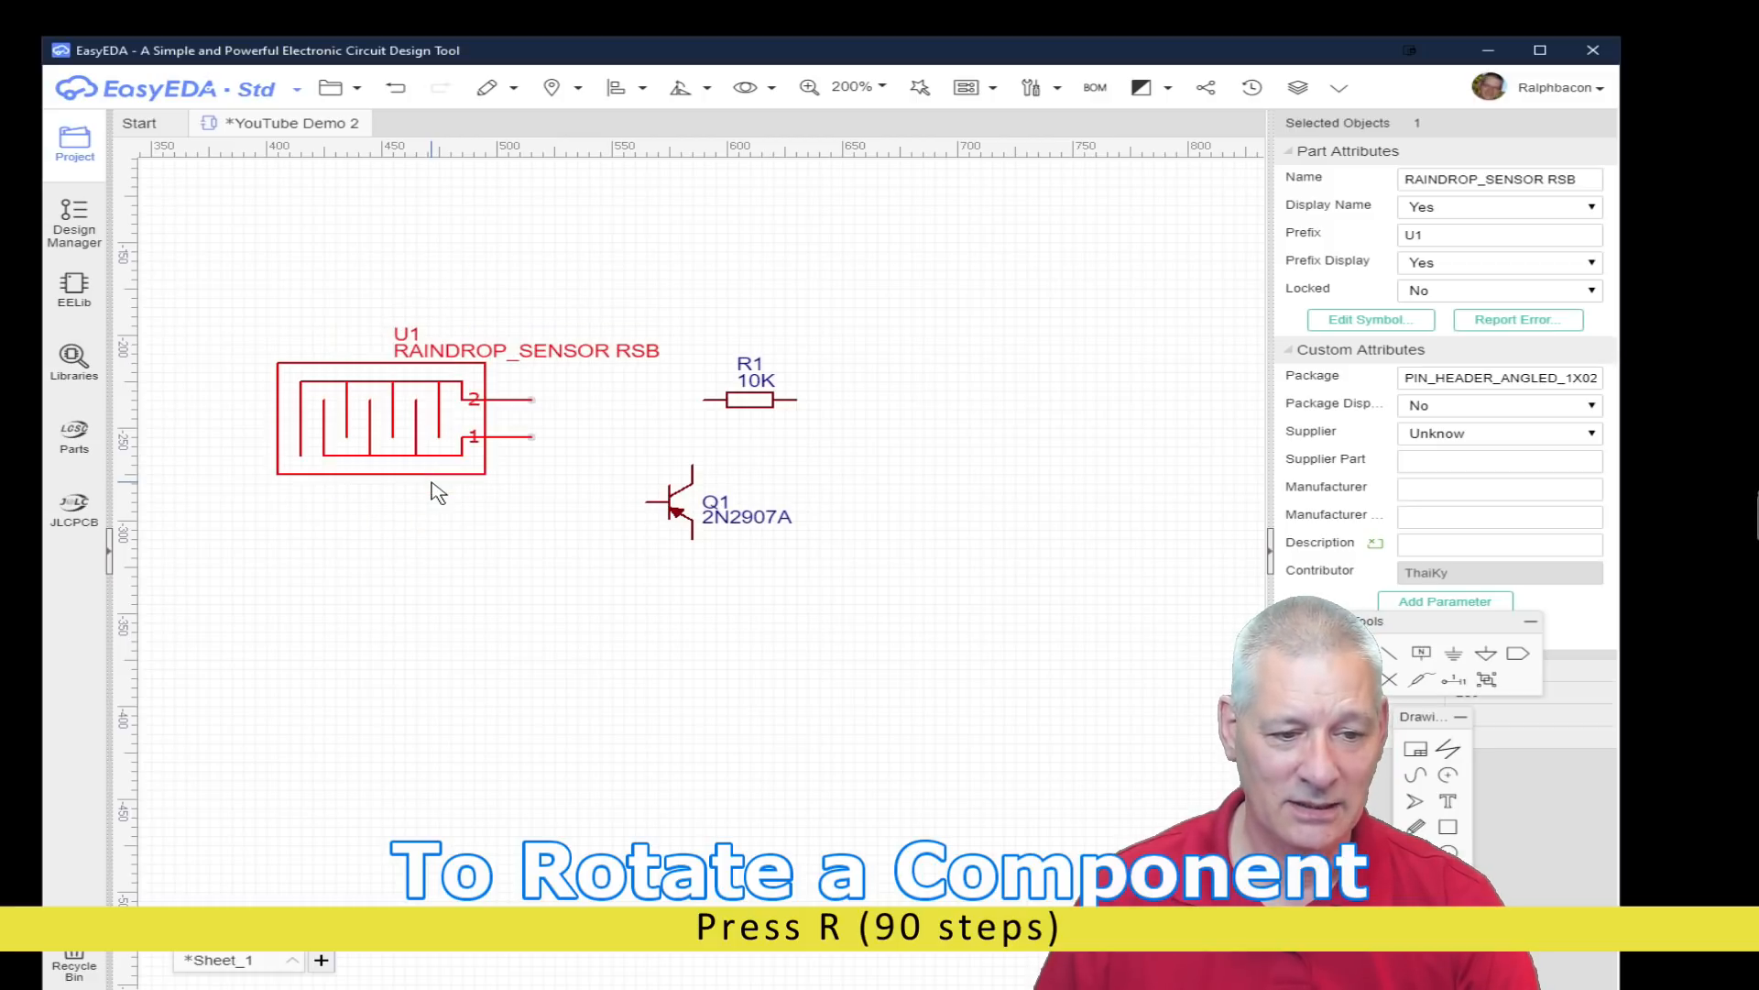
{"action": "key", "text": "r"}
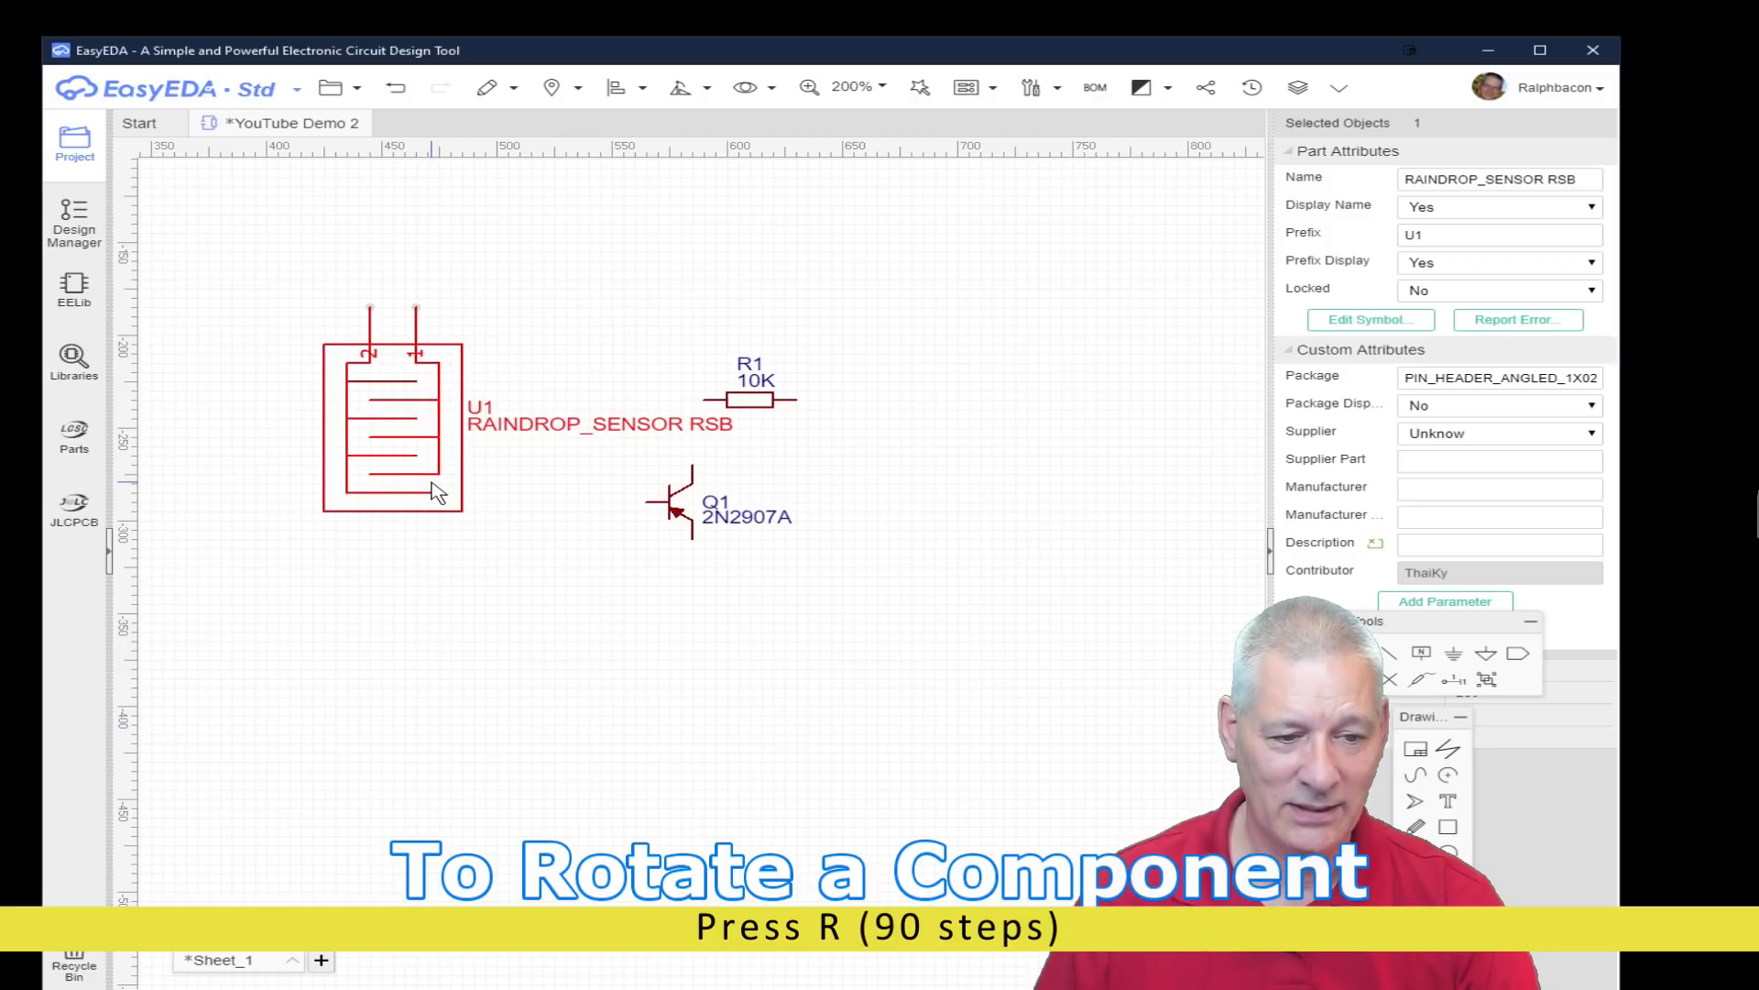
{"action": "left_click_drag", "start_coordinate": [420, 467], "coordinate": [487, 672]}
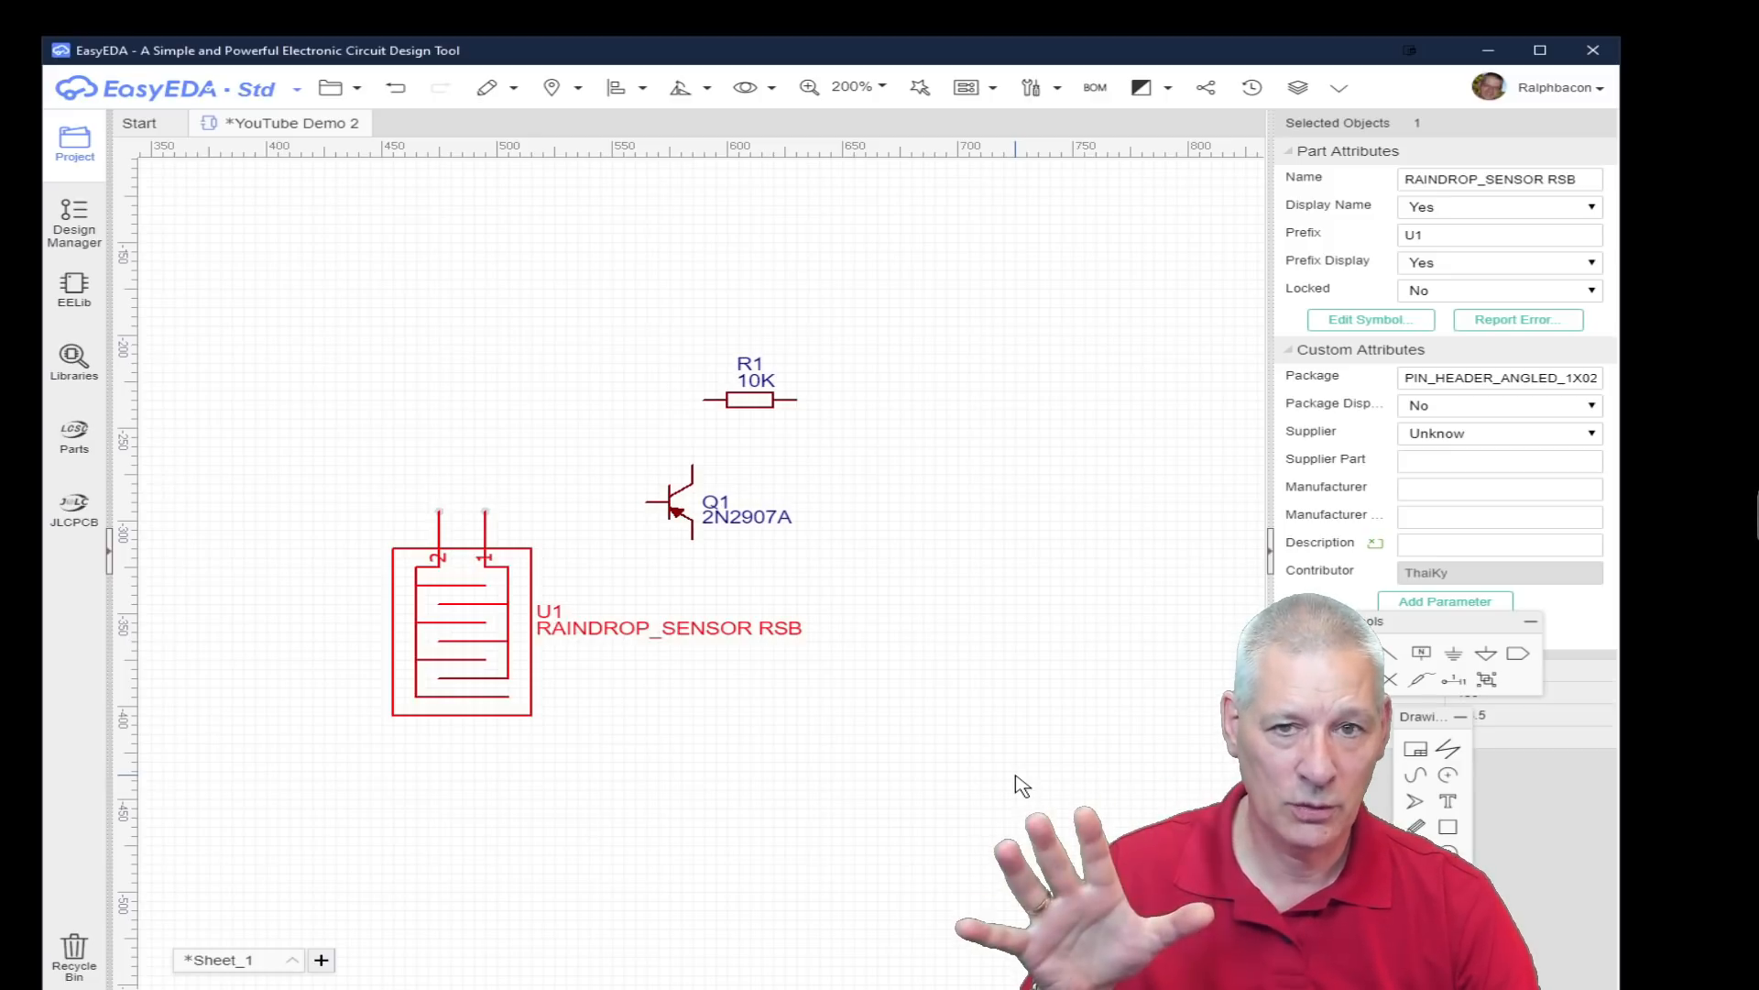
Move resistor R1 slightly up and to the right, and wire the upper pin of Q1 to R1's left pin
{"action": "left_click_drag", "start_coordinate": [750, 399], "coordinate": [772, 371]}
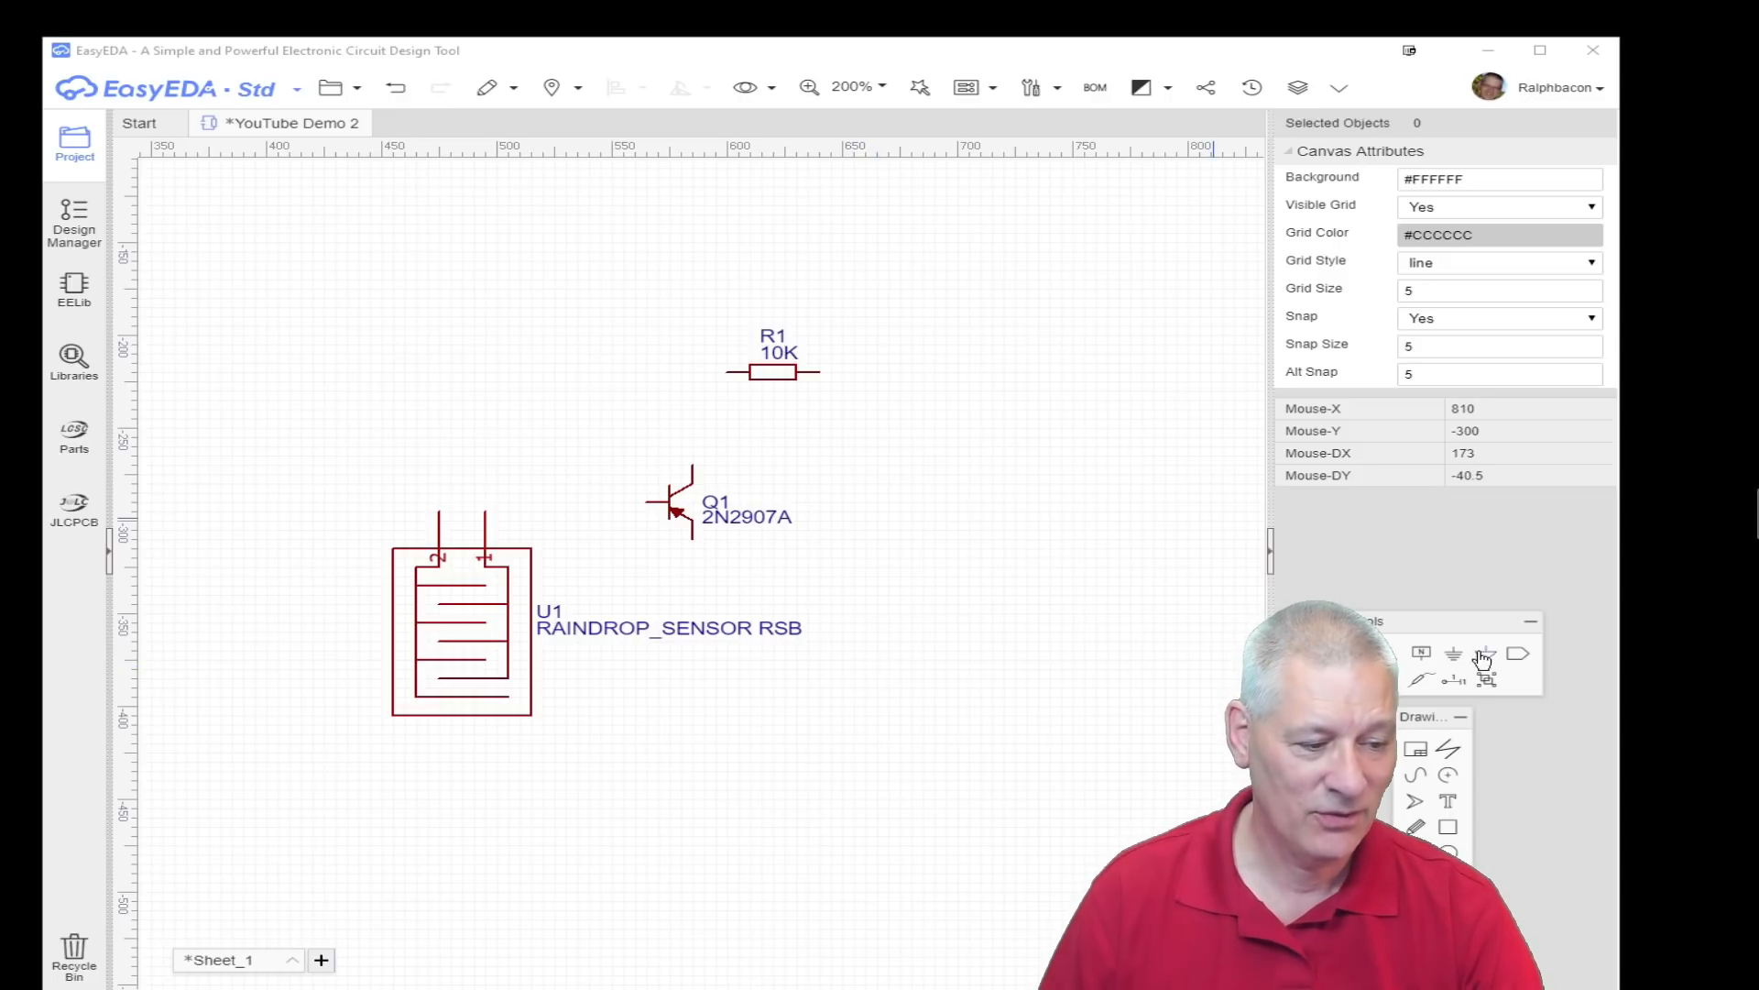
{"action": "left_click_drag", "start_coordinate": [1372, 626], "coordinate": [1123, 475]}
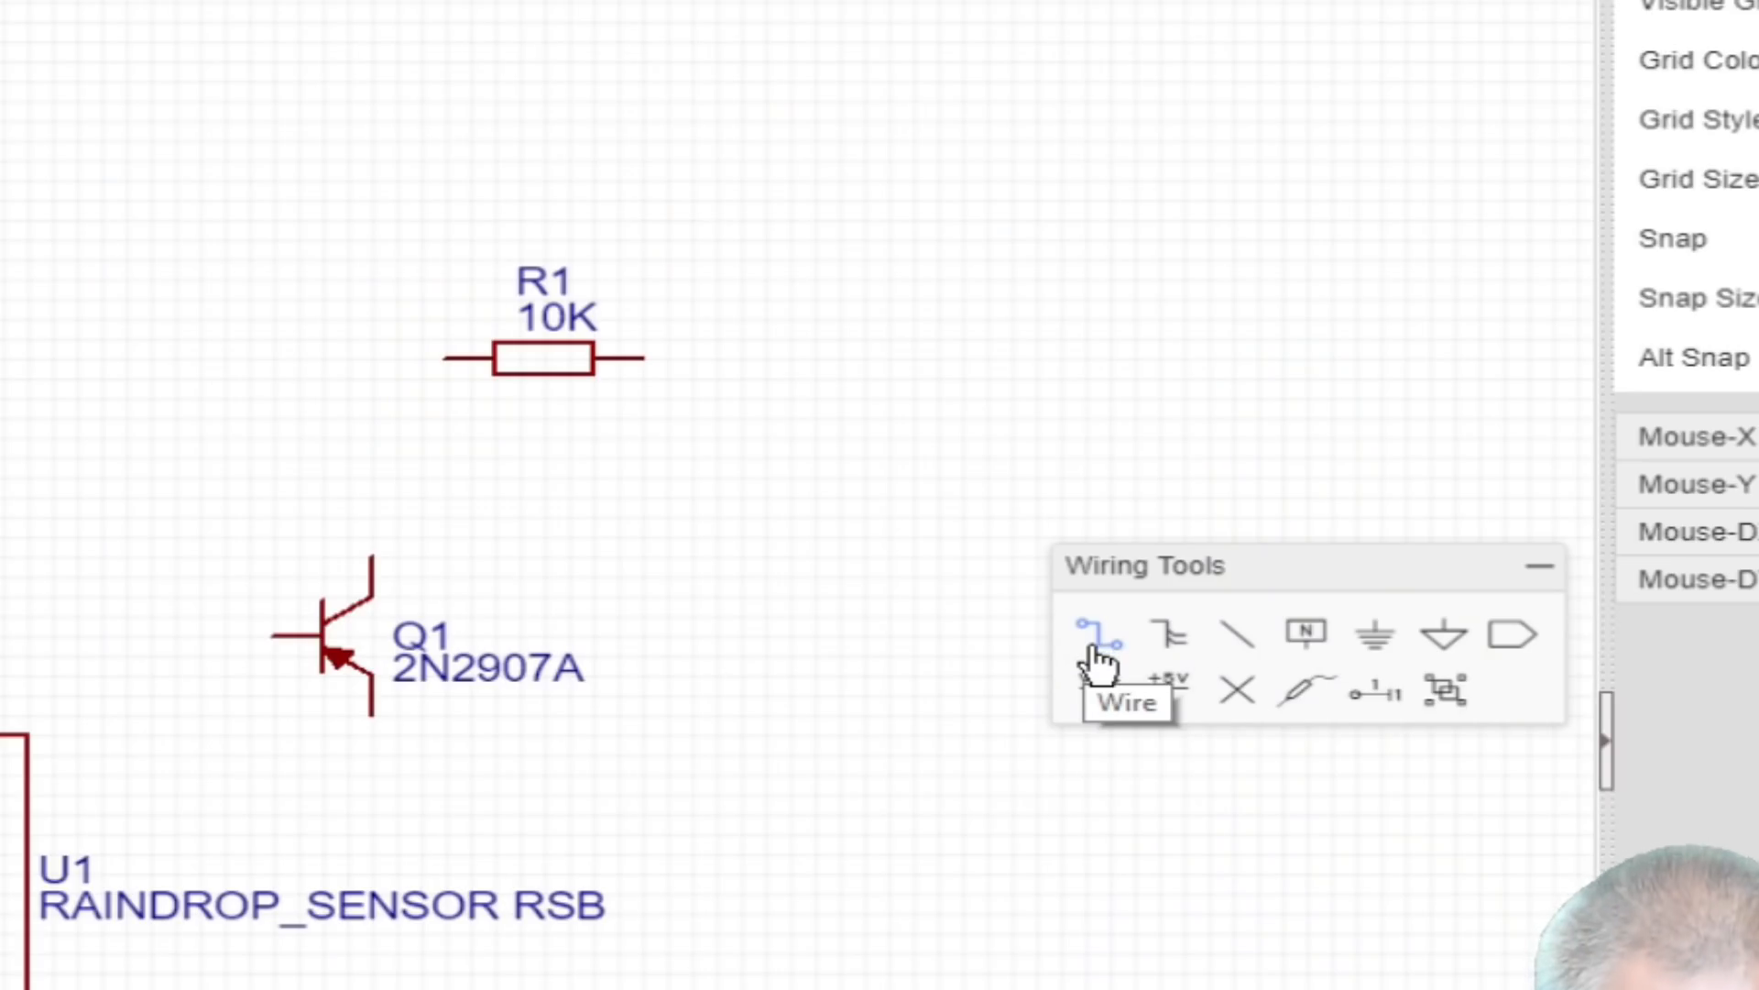
{"action": "left_click", "coordinate": [1096, 652]}
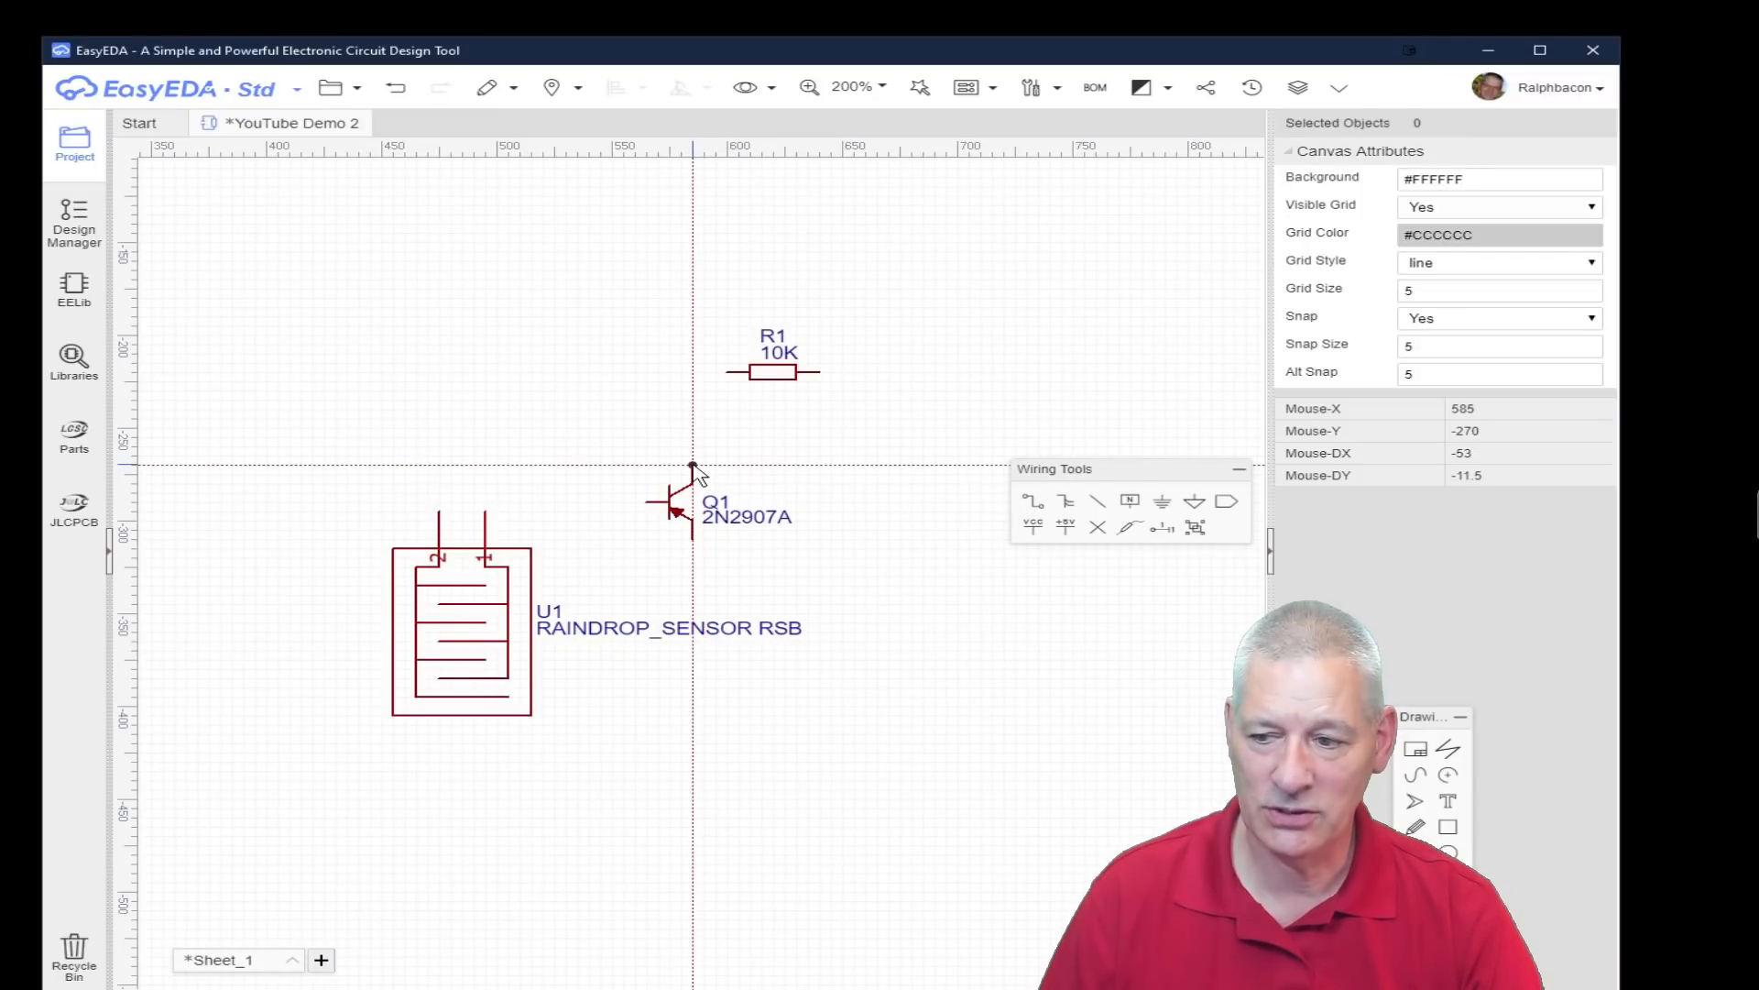
{"action": "scroll", "coordinate": [693, 470], "scroll_direction": "up", "scroll_amount": 5}
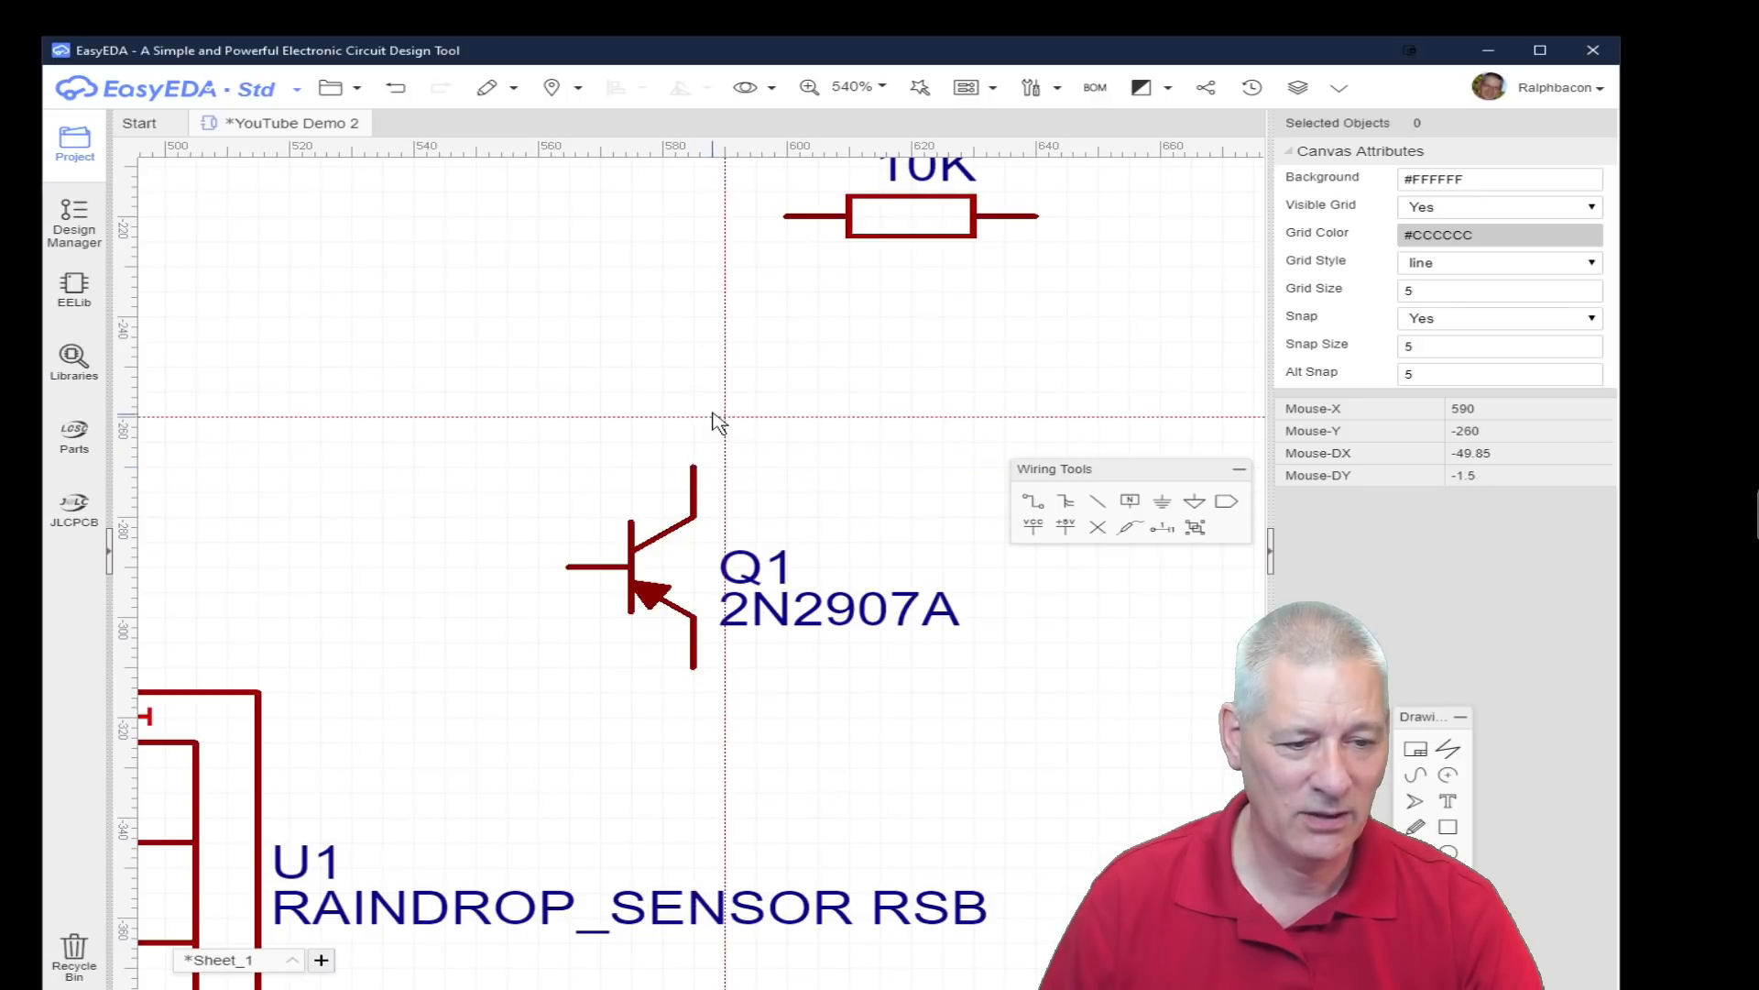
{"action": "scroll", "coordinate": [711, 401], "scroll_direction": "up", "scroll_amount": 2}
{"action": "right_click_drag", "start_coordinate": [719, 392], "coordinate": [628, 577]}
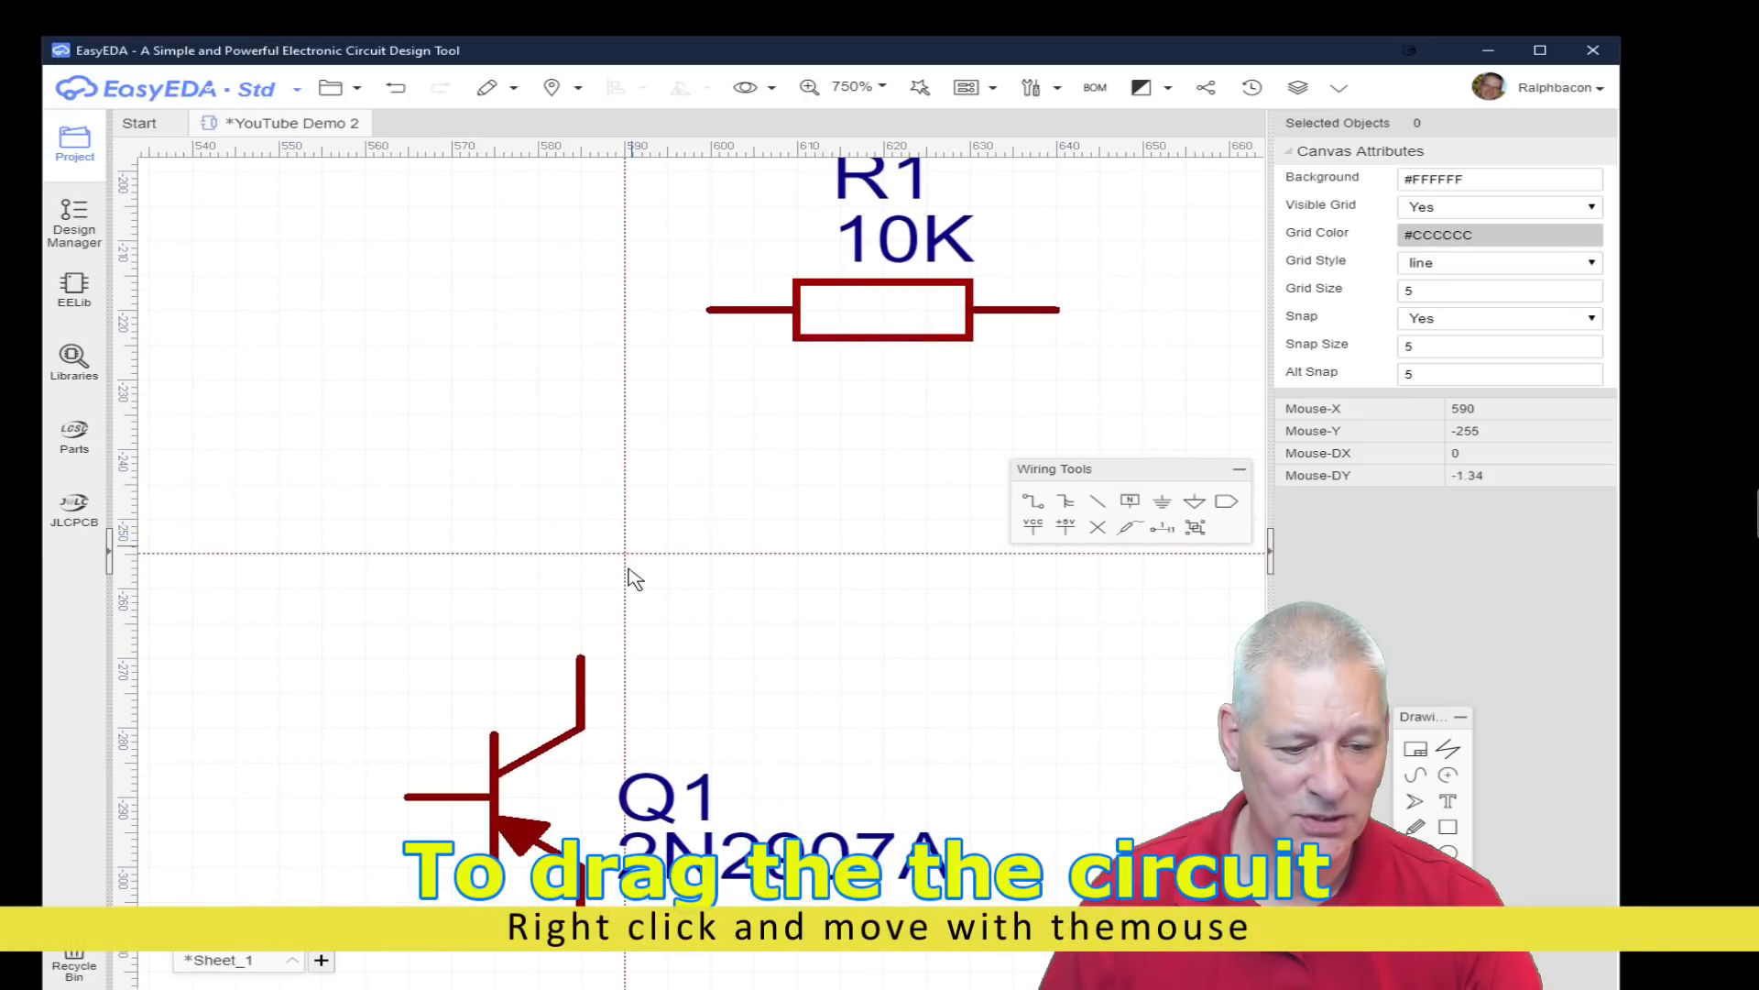
{"action": "left_click", "coordinate": [581, 658]}
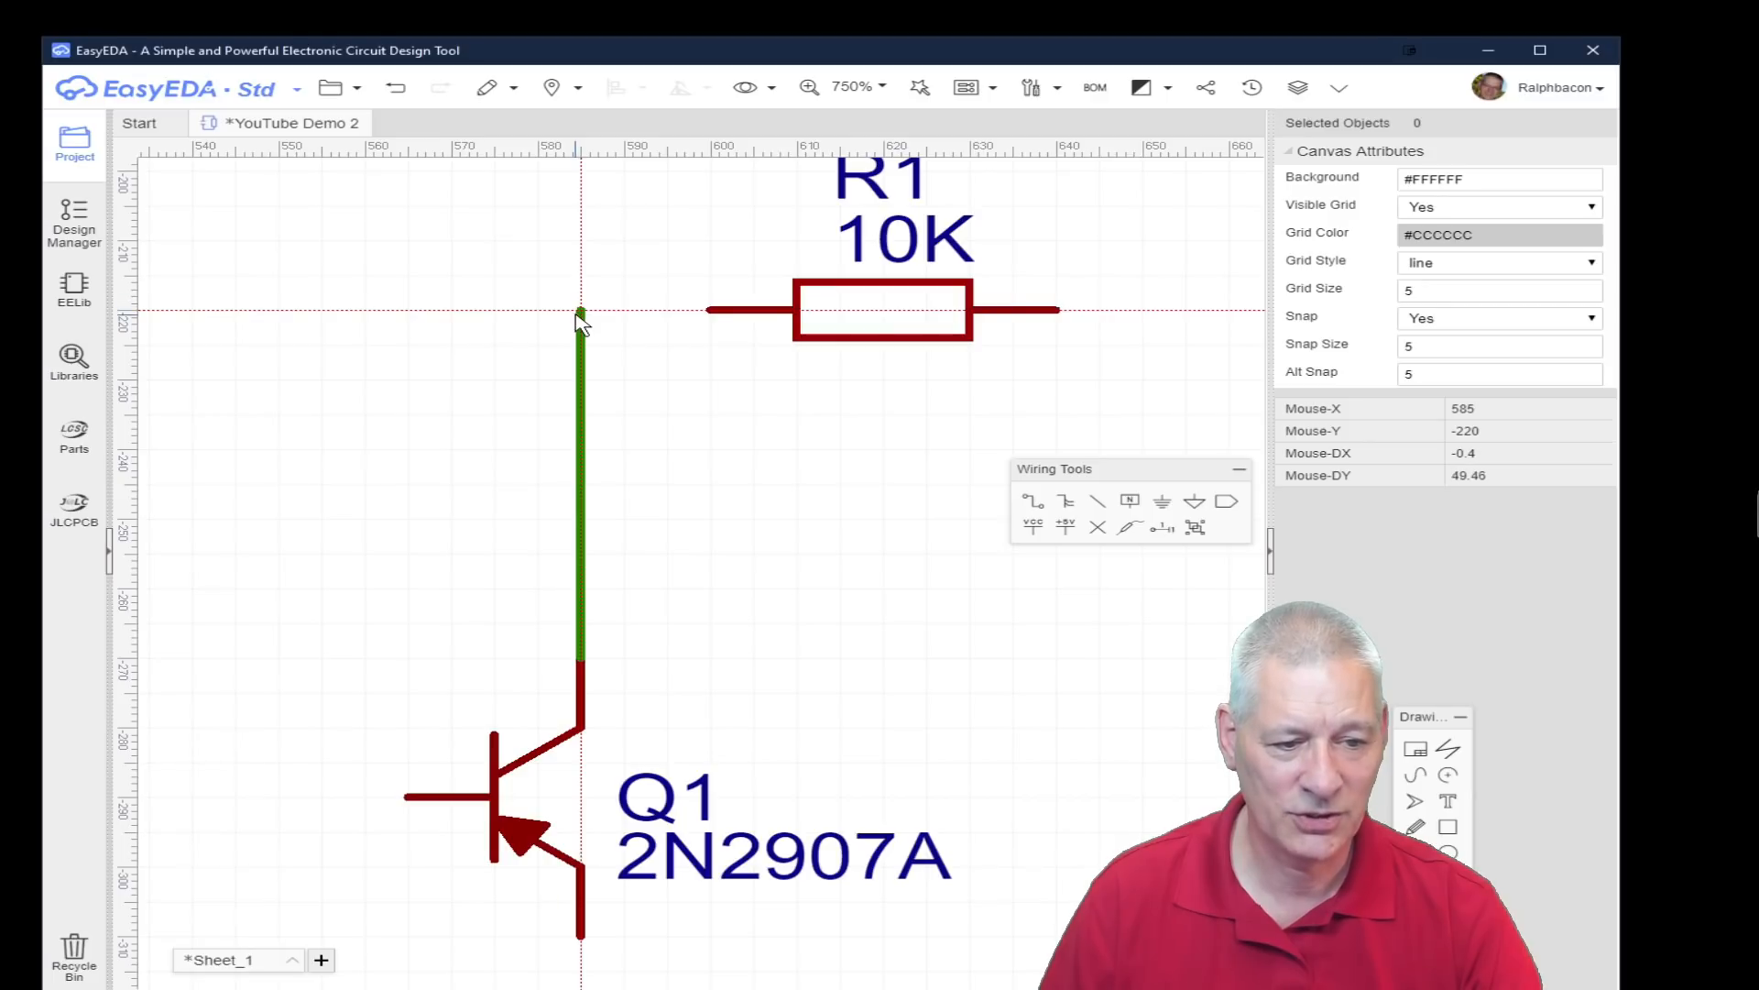
{"action": "left_click", "coordinate": [711, 311]}
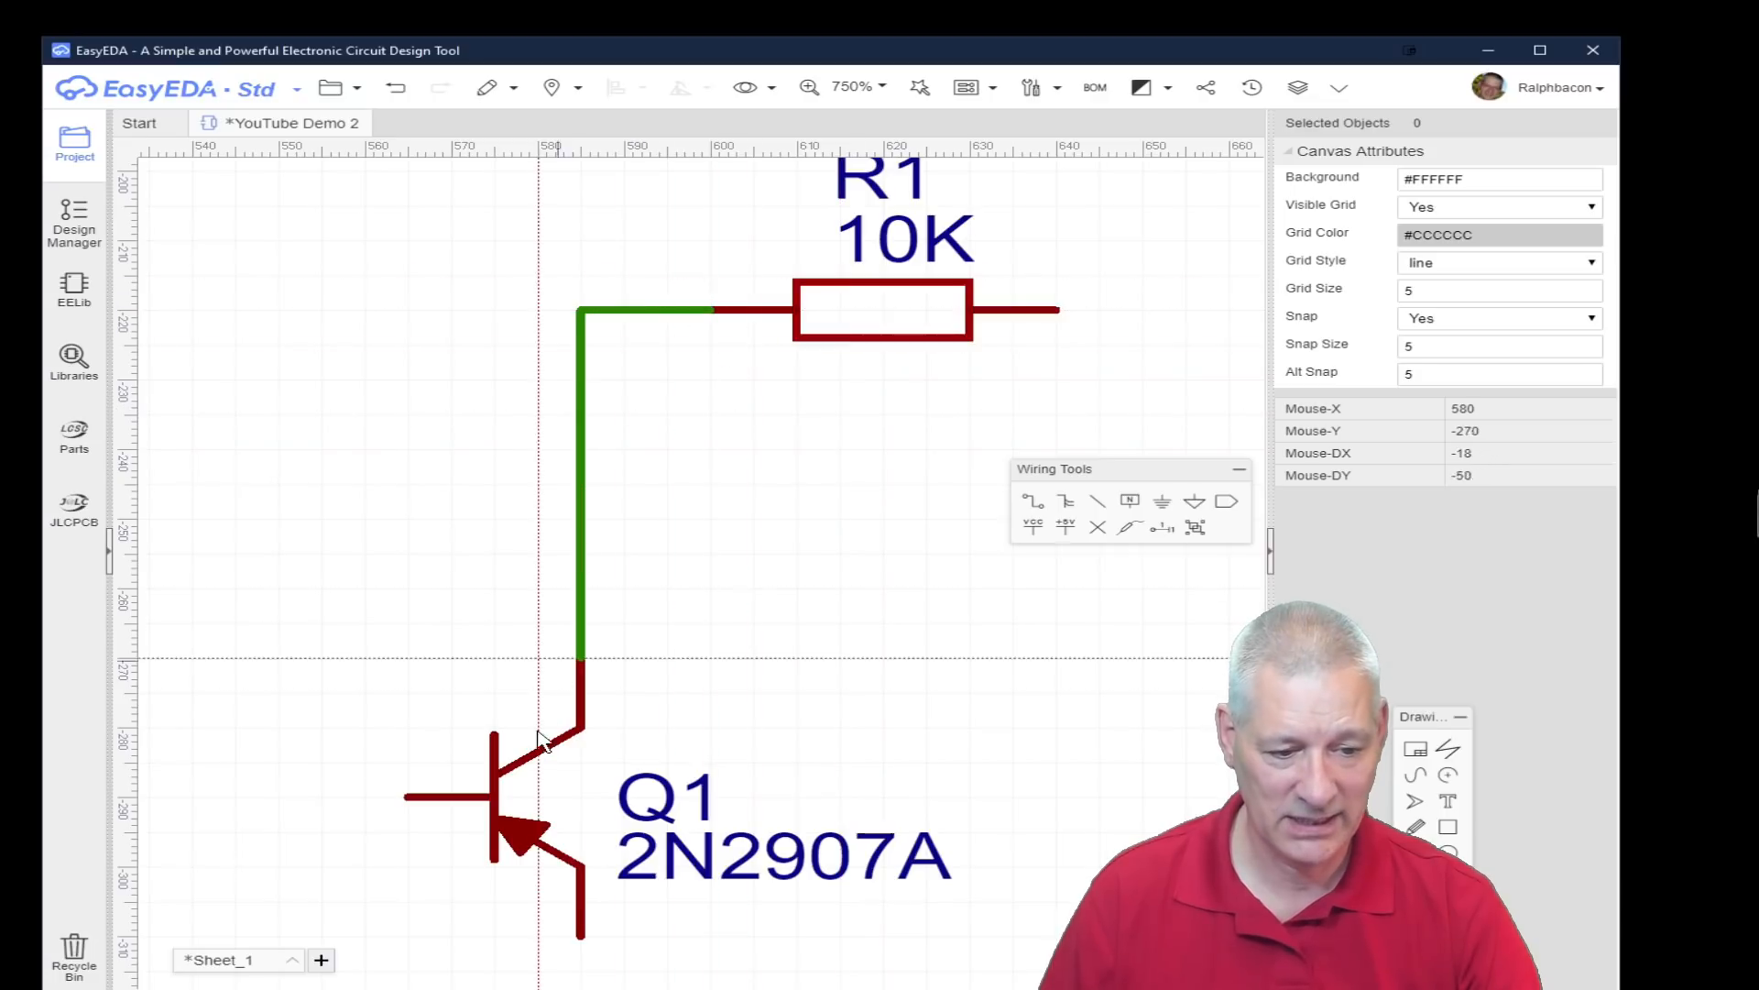
Try wiring pin 1 of sensor U1 to the middle of the Q1–R1 wire, and undo that wire
{"action": "scroll", "coordinate": [957, 675], "scroll_direction": "down", "scroll_amount": 3}
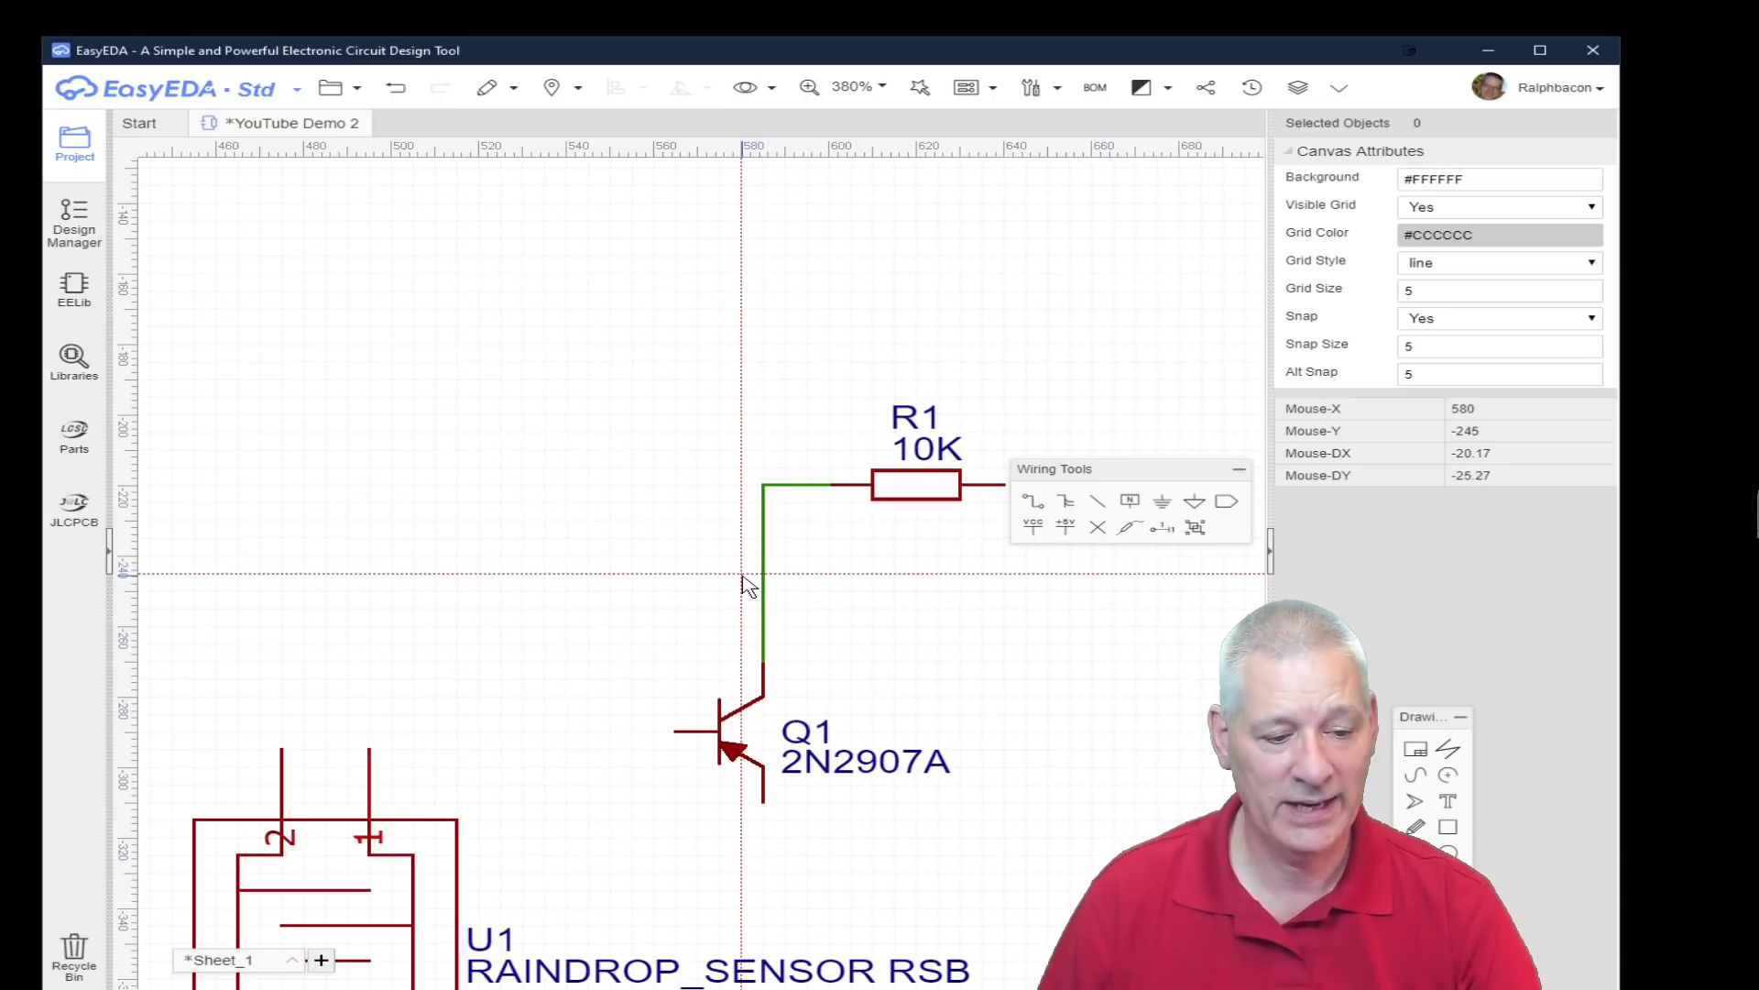
{"action": "left_click", "coordinate": [370, 751]}
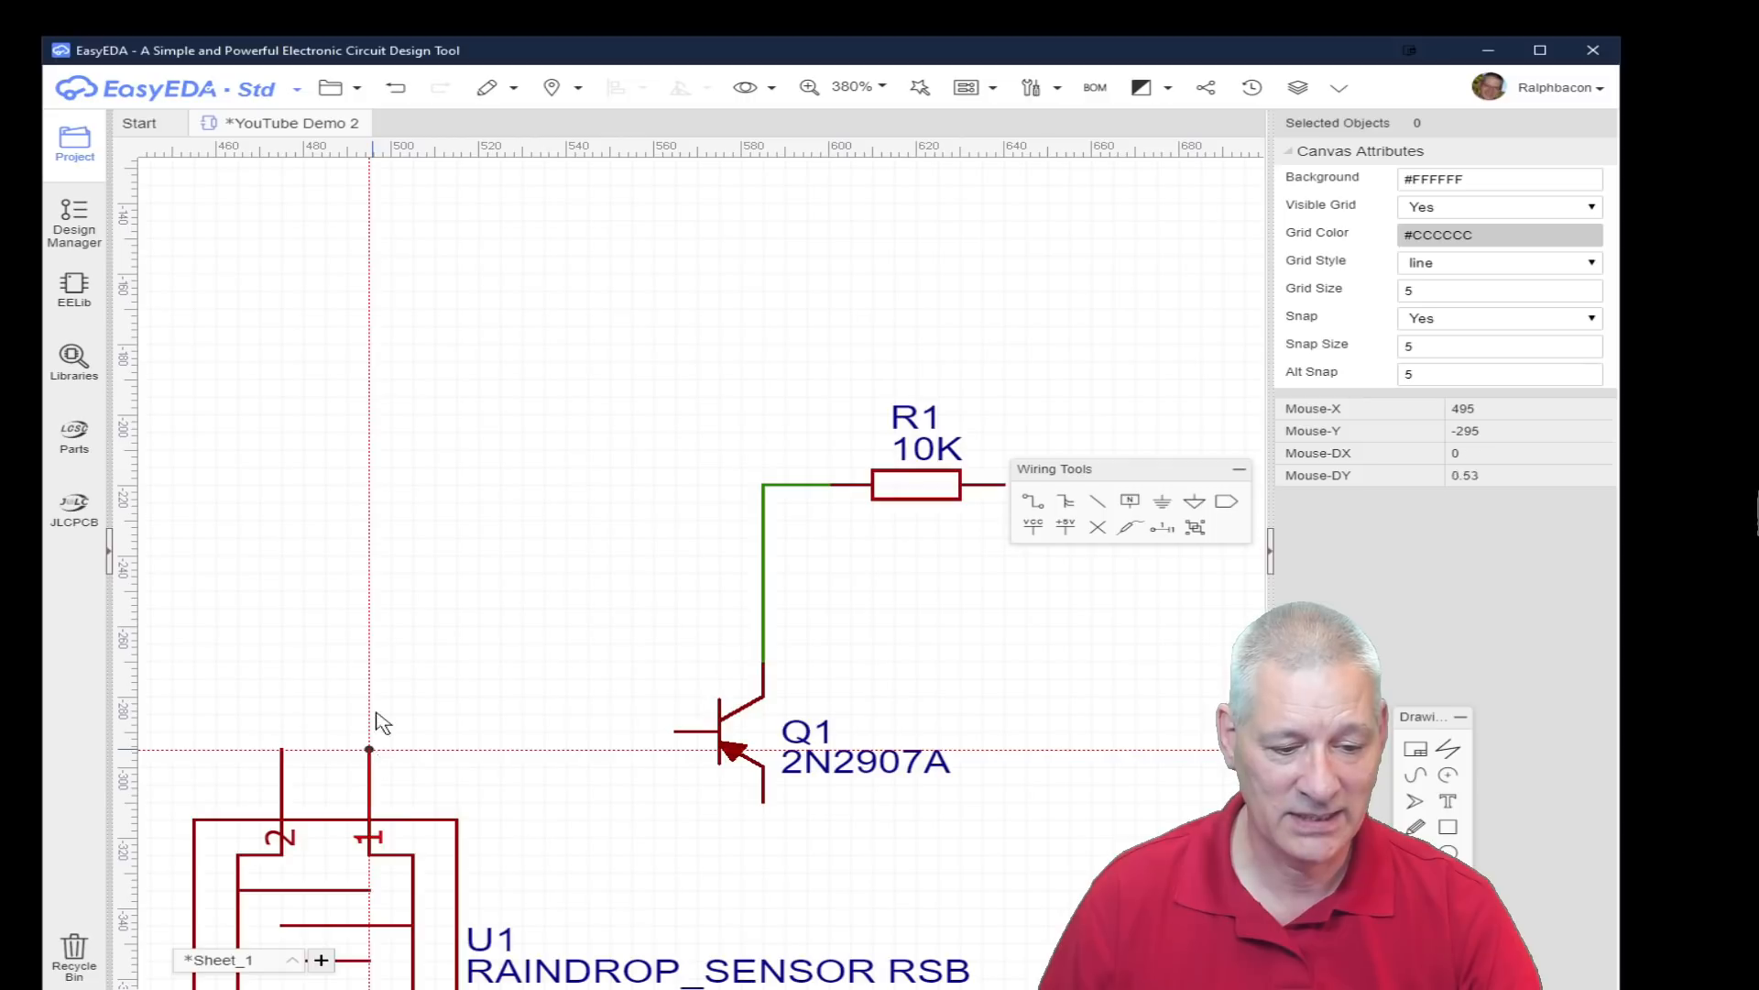
{"action": "left_click", "coordinate": [762, 593]}
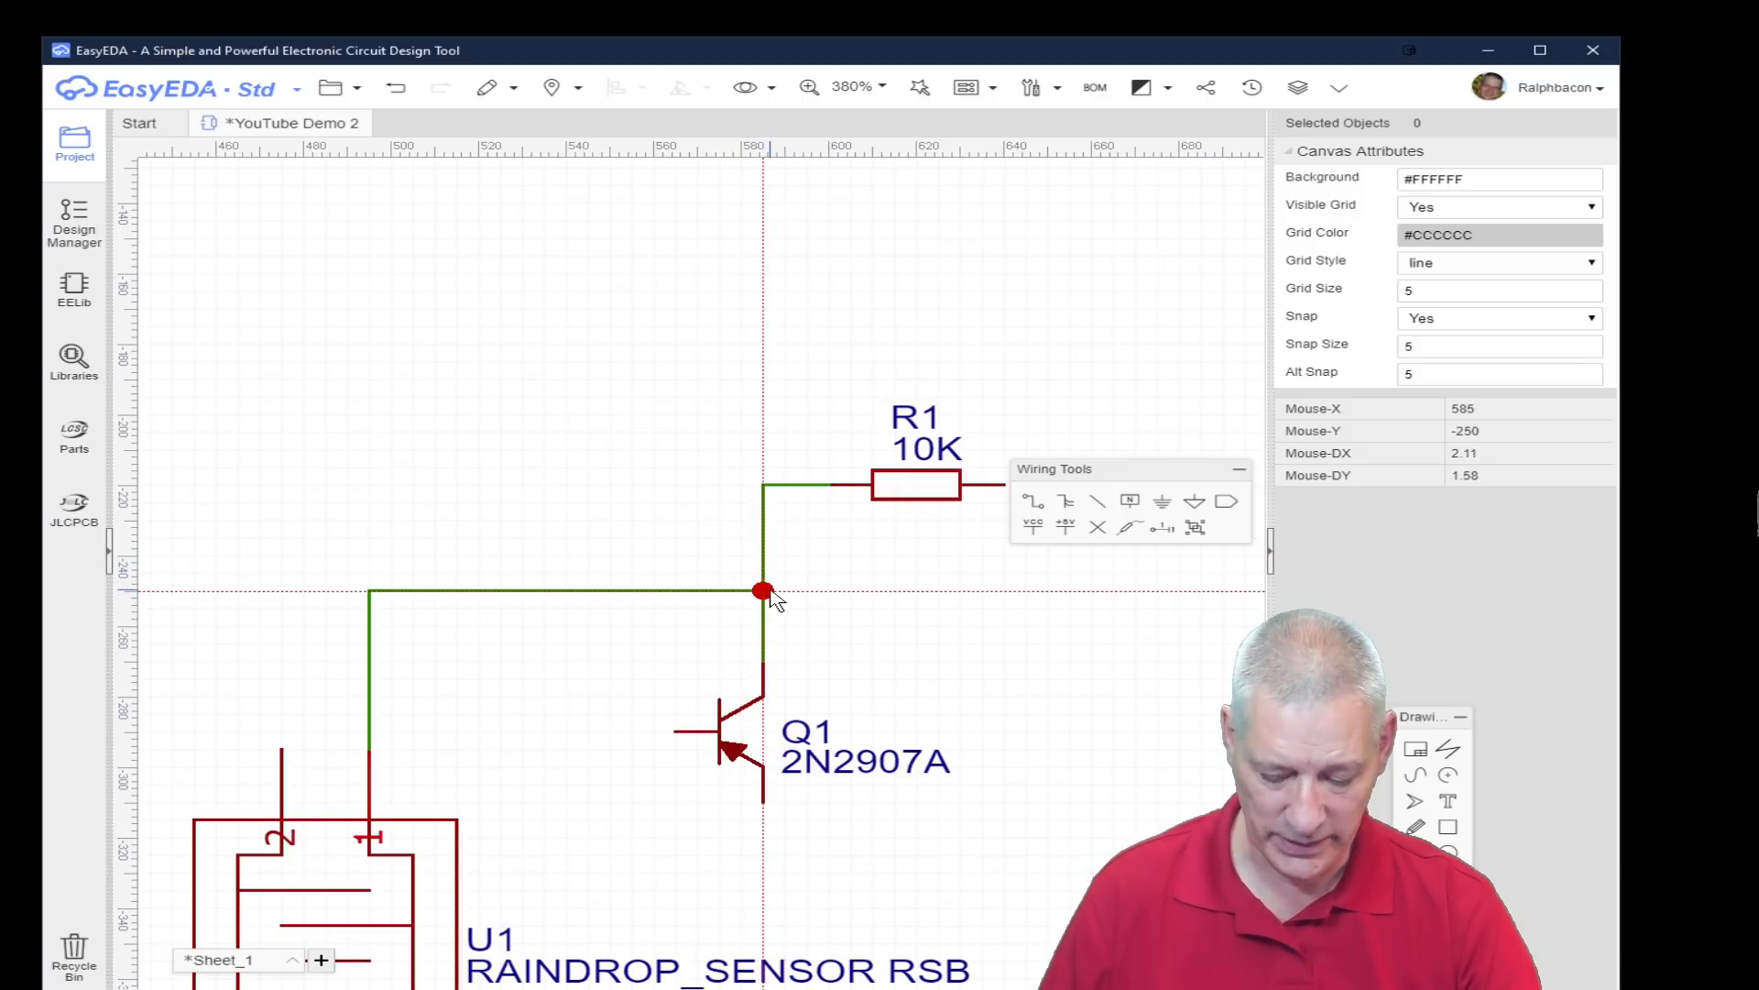
{"action": "key", "text": "ctrl+z"}
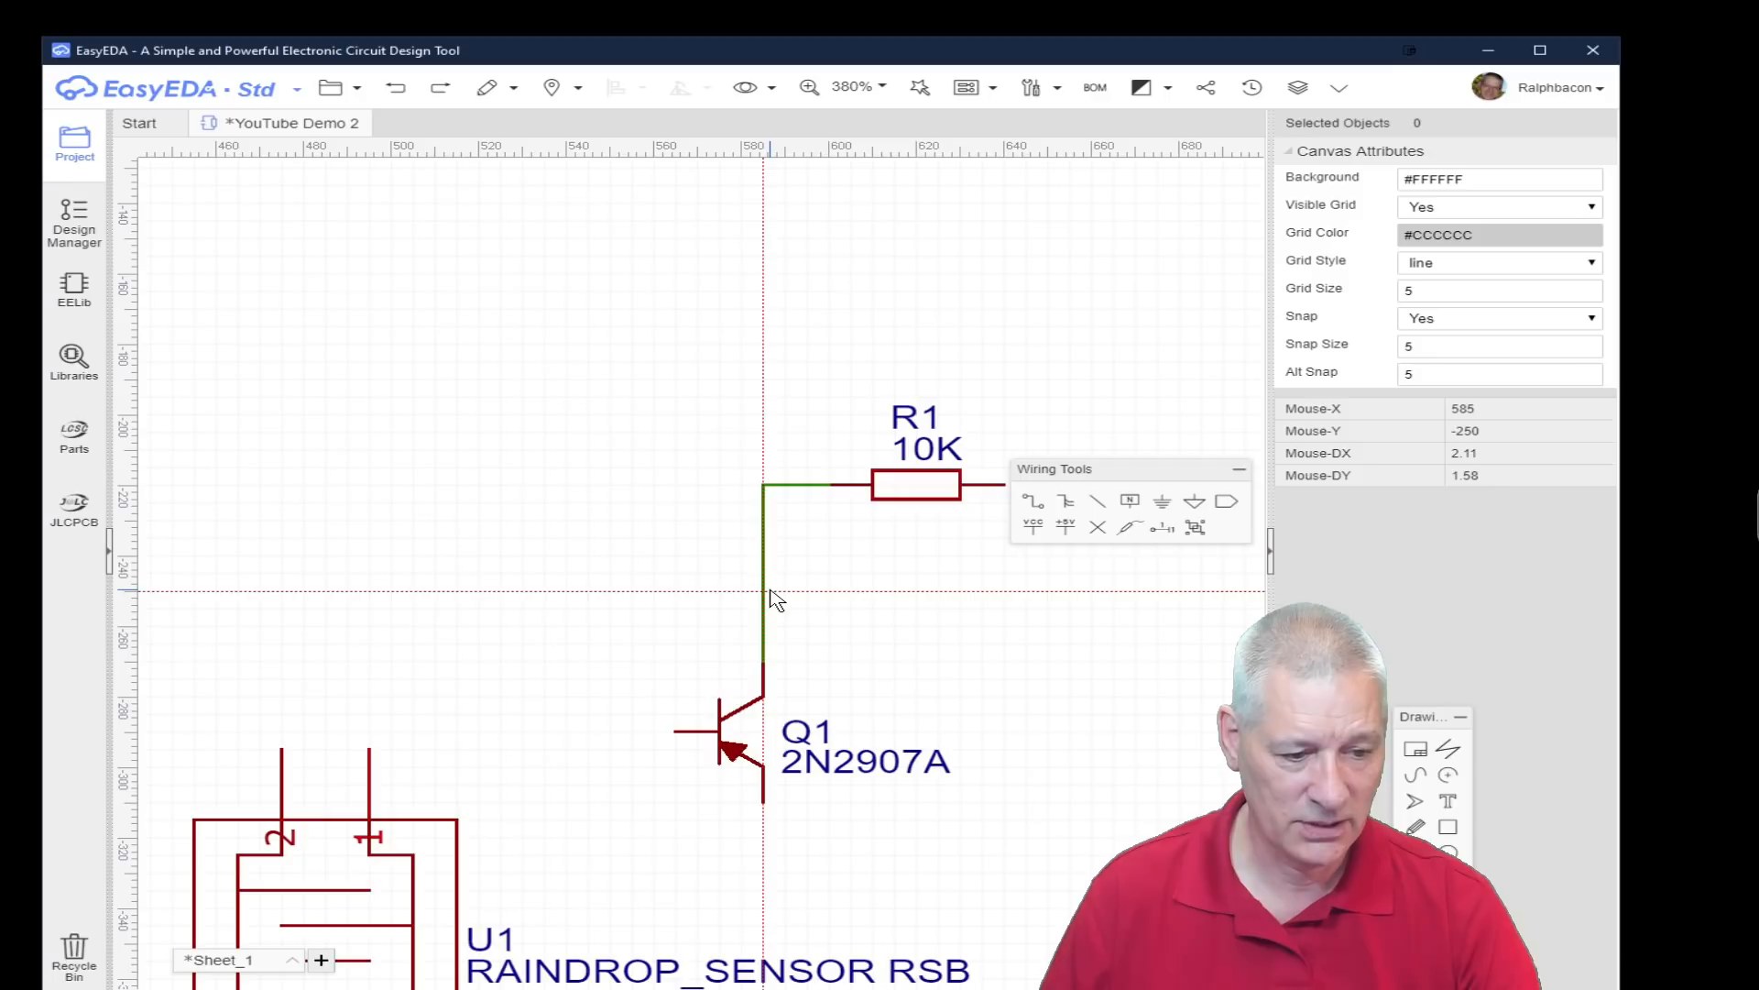
Try routing a wire from U1 pin 1 across the Q1–R1 wire and around to Q1's lower pin, and undo it
{"action": "left_click", "coordinate": [369, 750]}
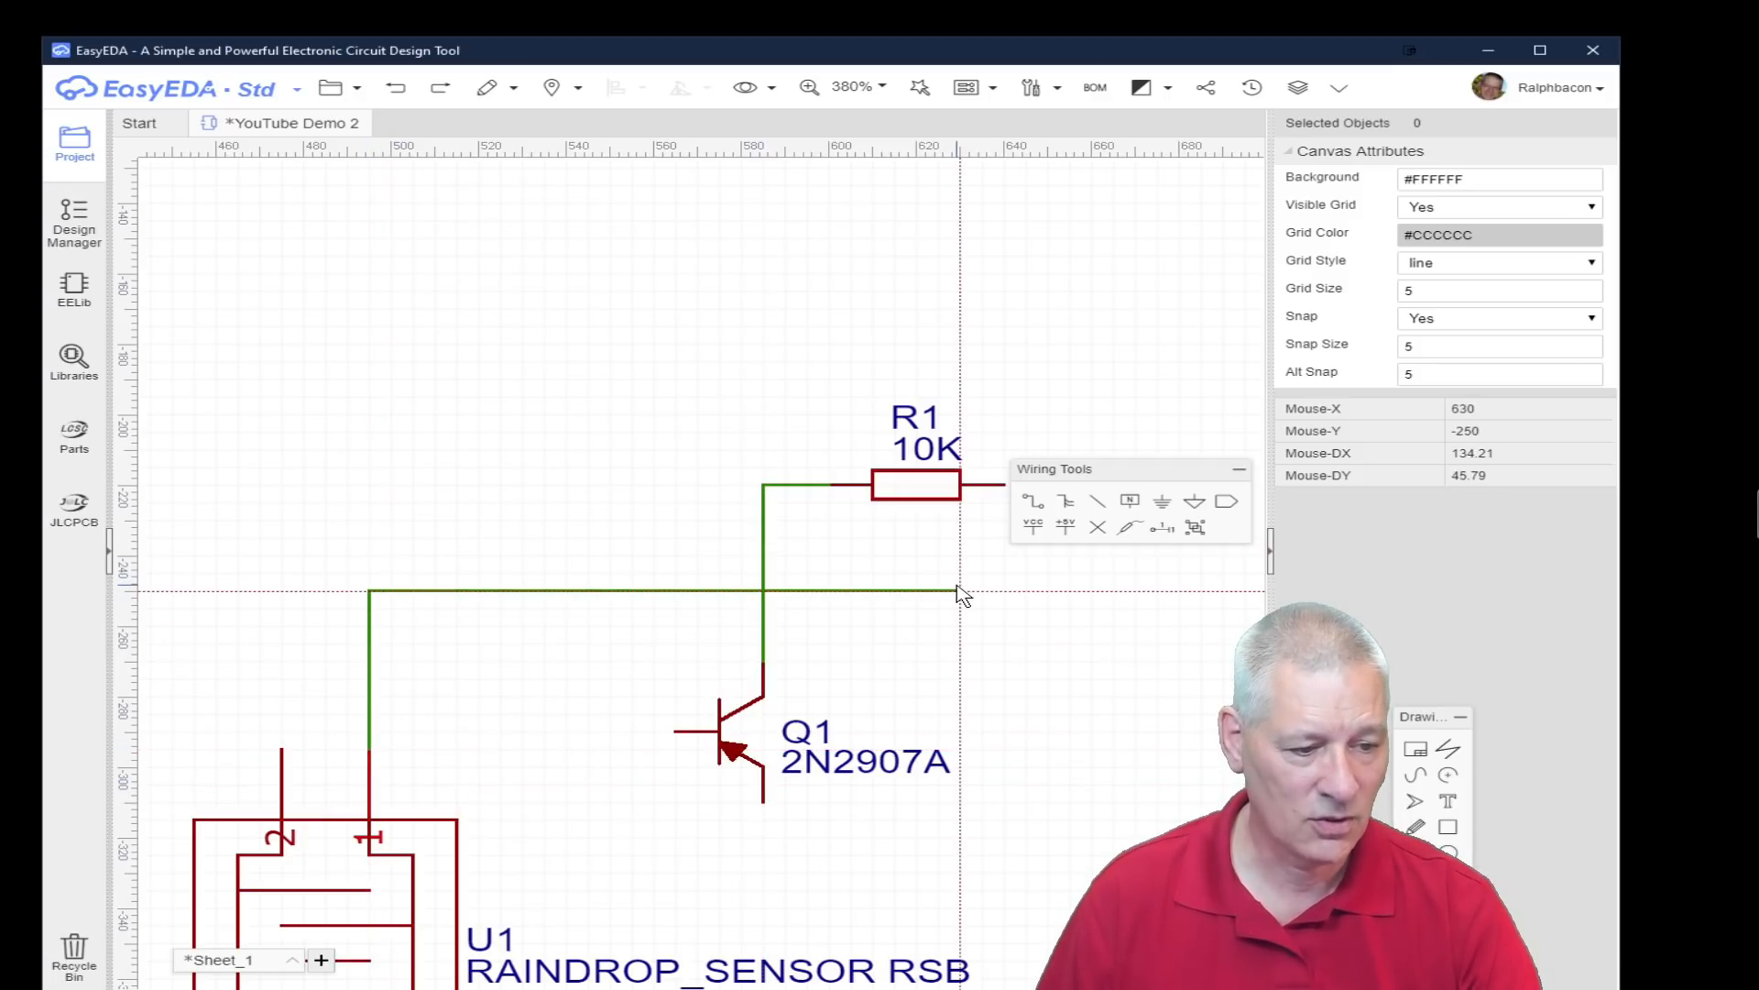
{"action": "left_click", "coordinate": [1000, 594]}
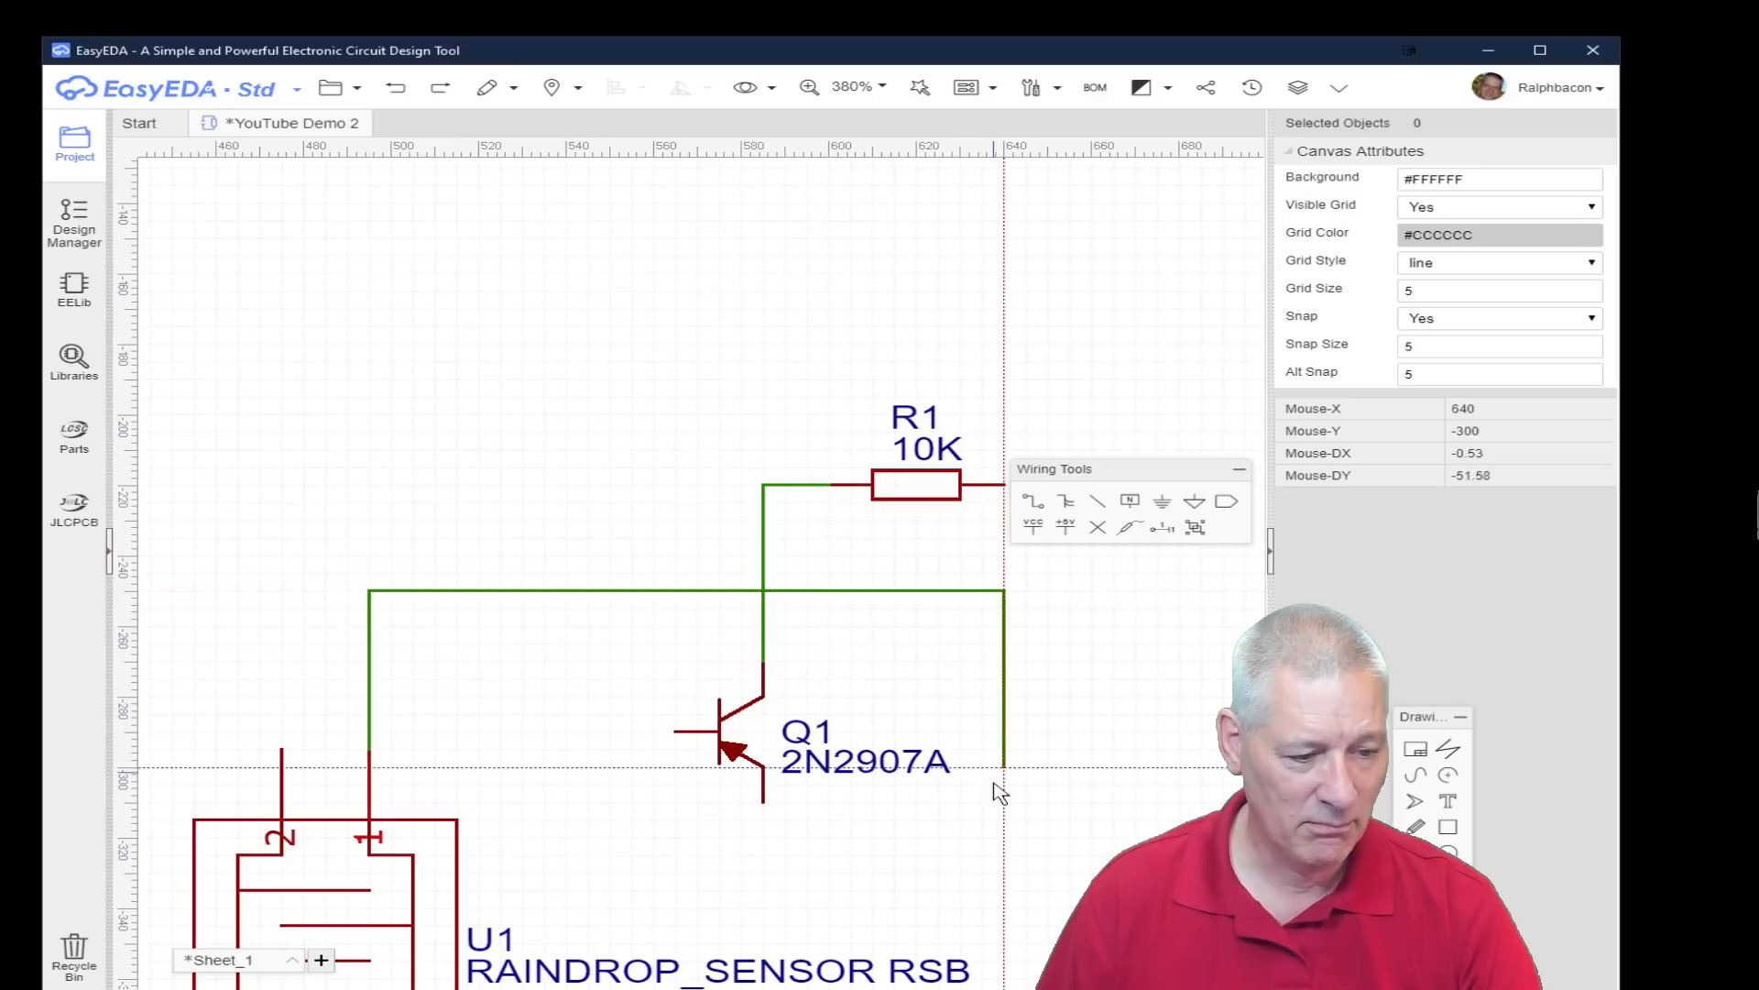
{"action": "left_click", "coordinate": [765, 802]}
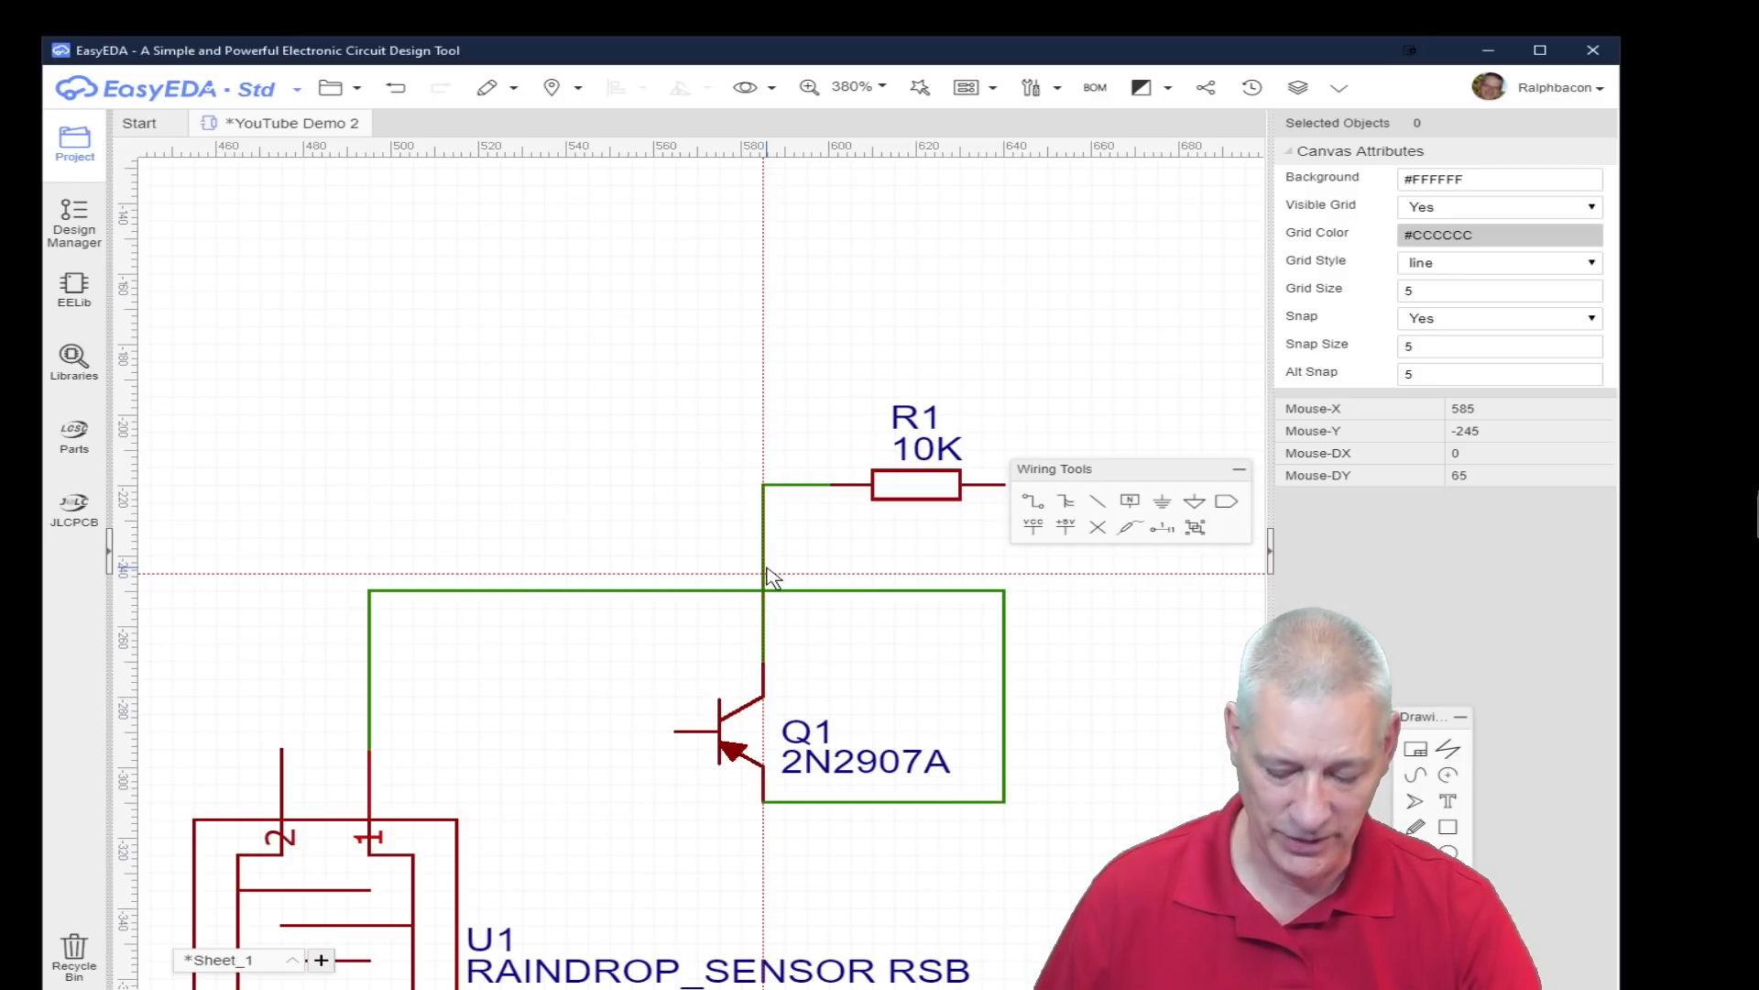
{"action": "key", "text": "ctrl+z"}
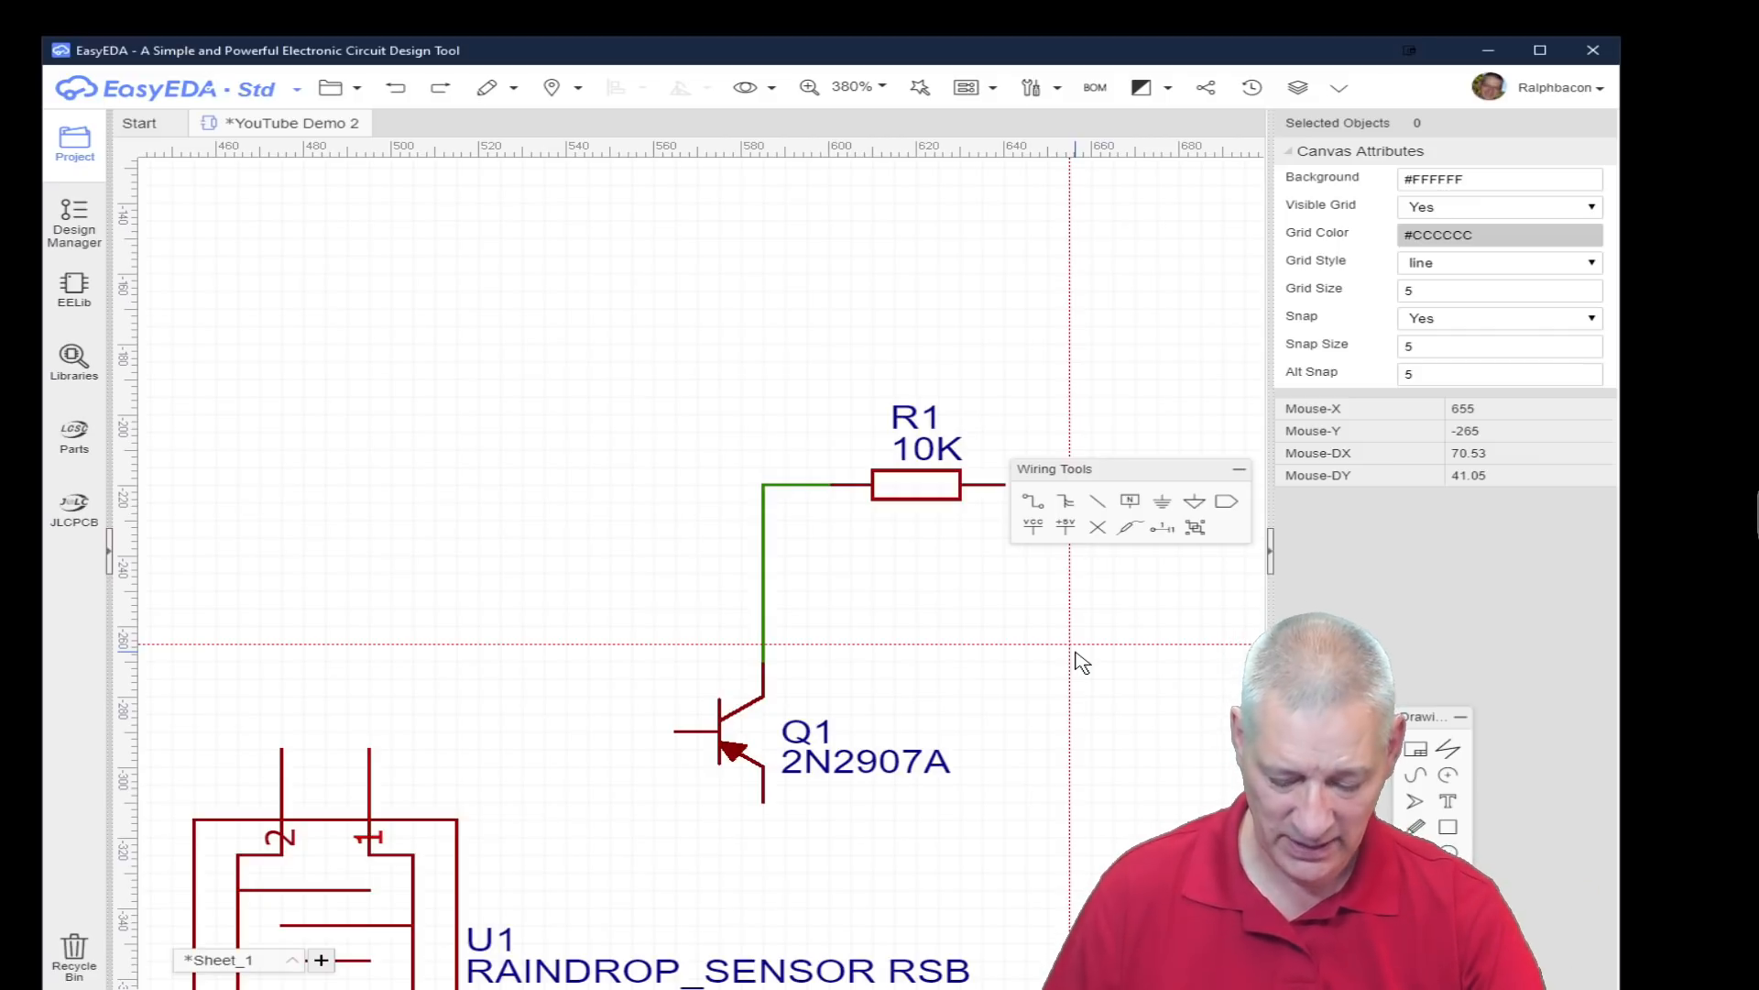
Clear the raindrop keyword in the library search and browse the LCSC and LCSC Assembled schematic parts
{"action": "key", "text": "shift+f"}
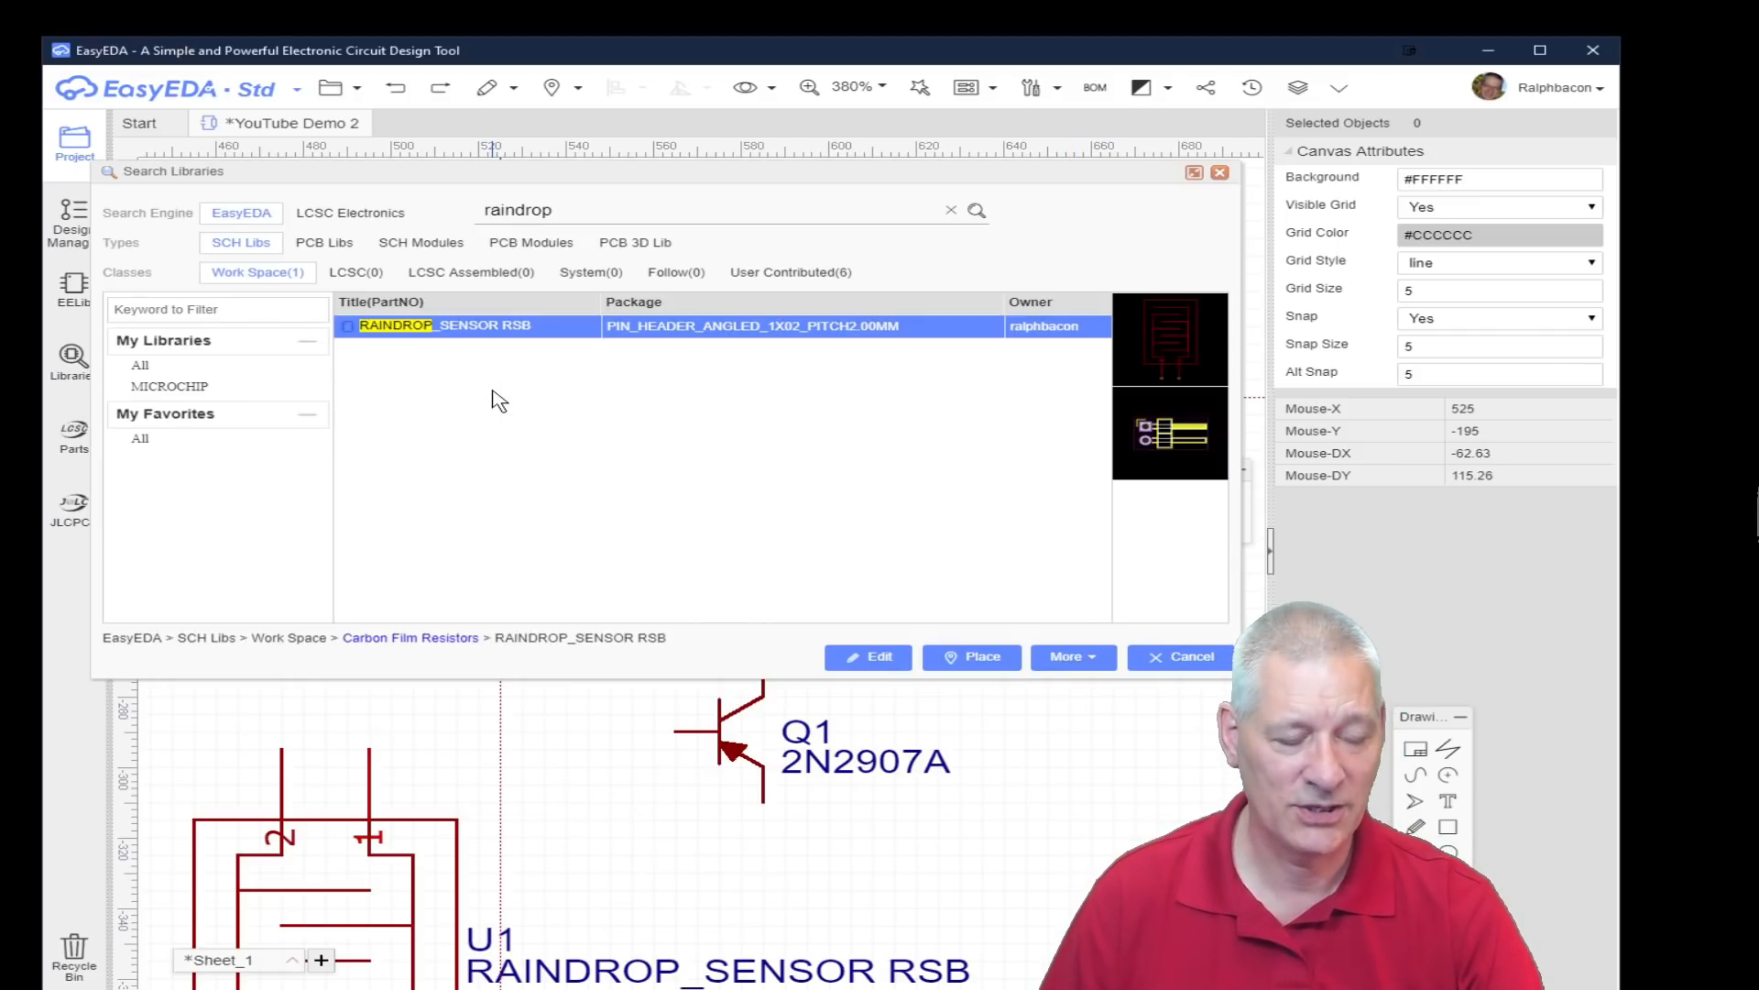
{"action": "left_click", "coordinate": [949, 212]}
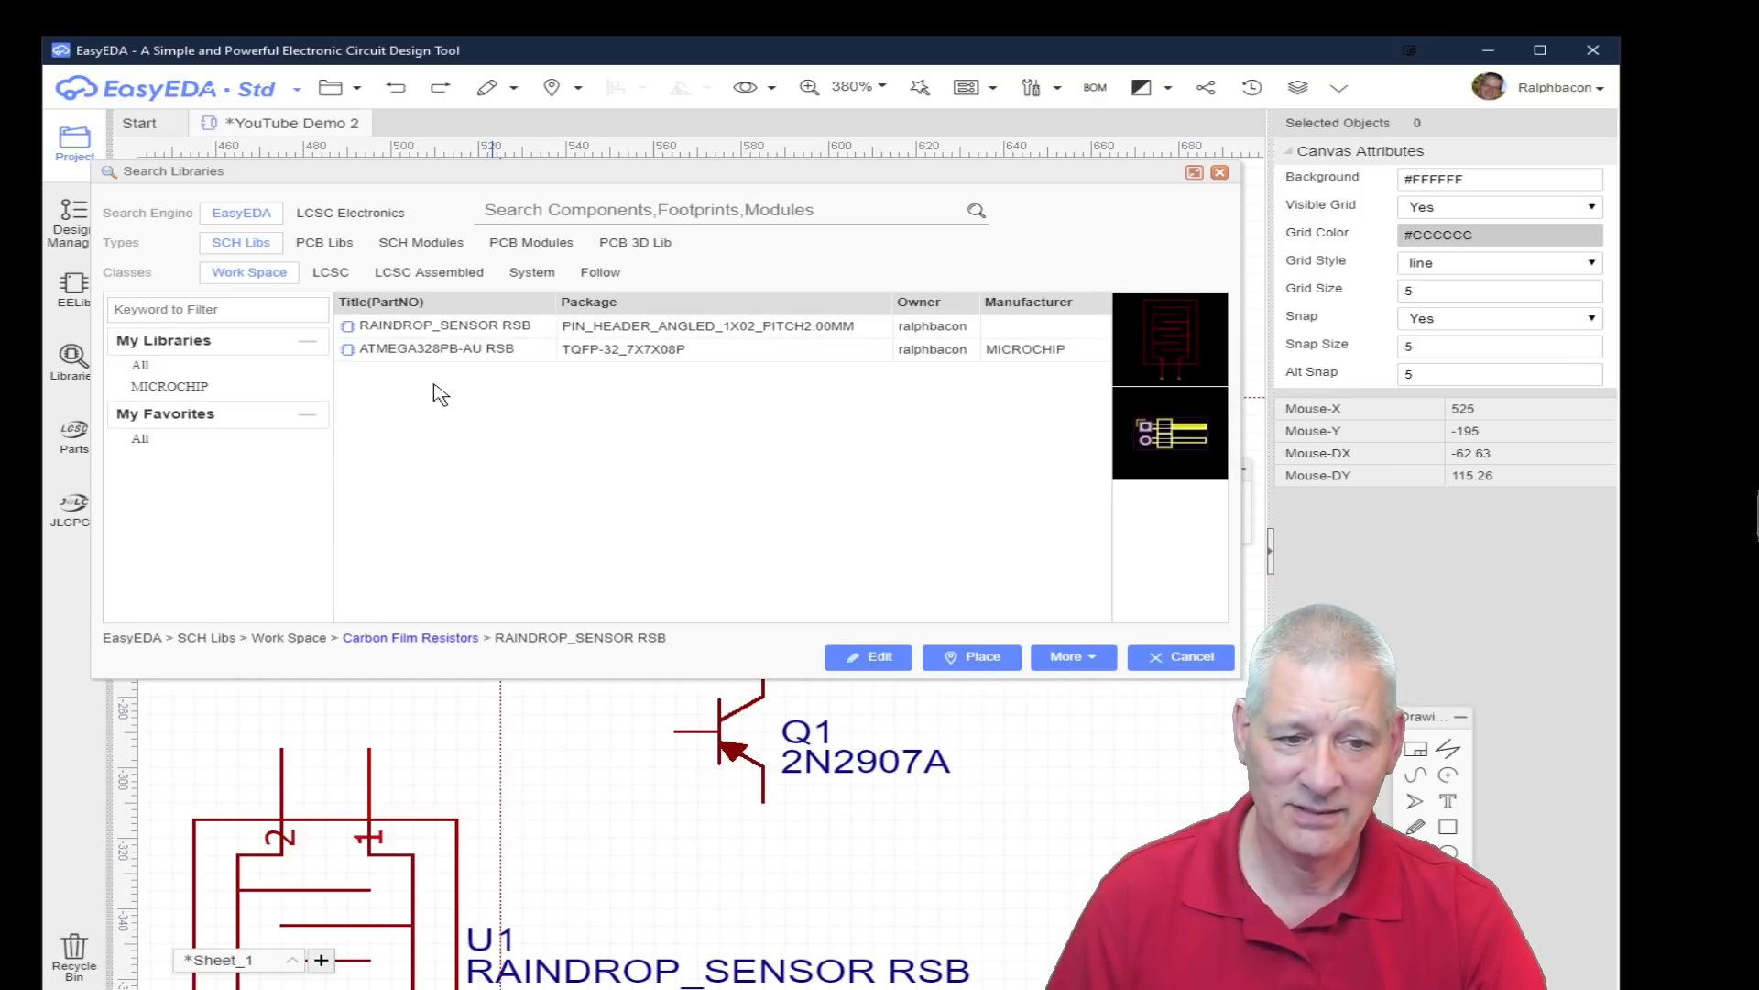
{"action": "left_click", "coordinate": [331, 273]}
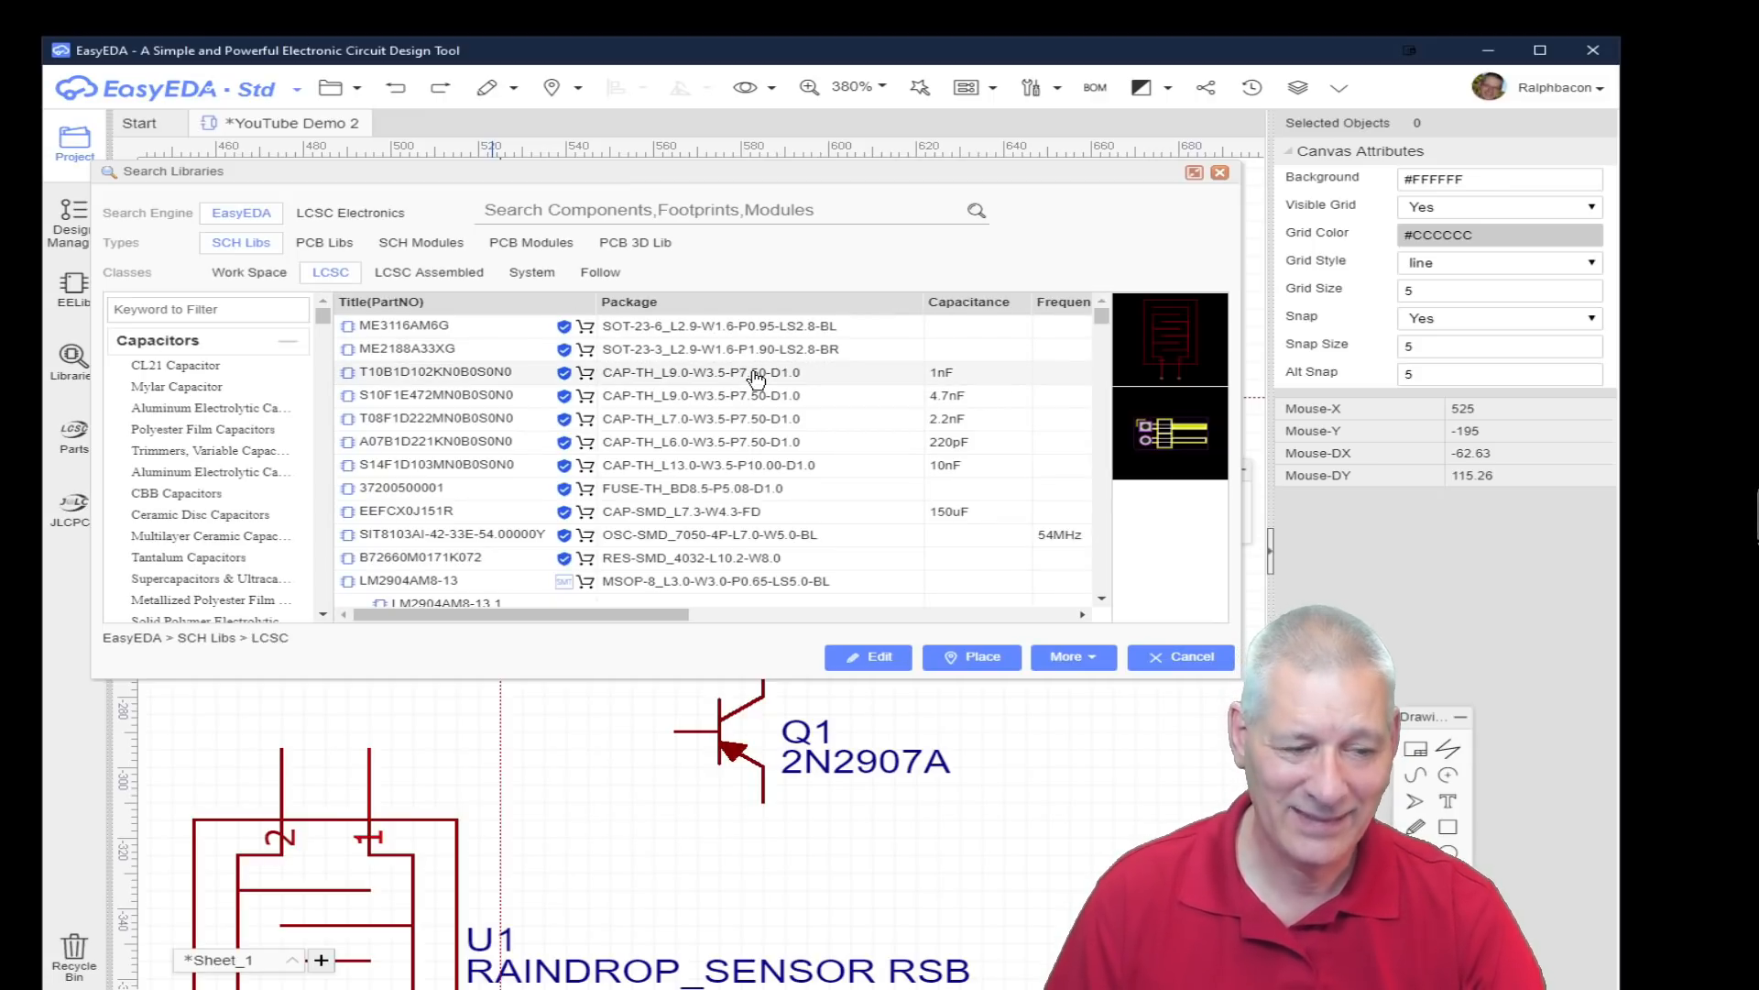
{"action": "mouse_move", "coordinate": [756, 378]}
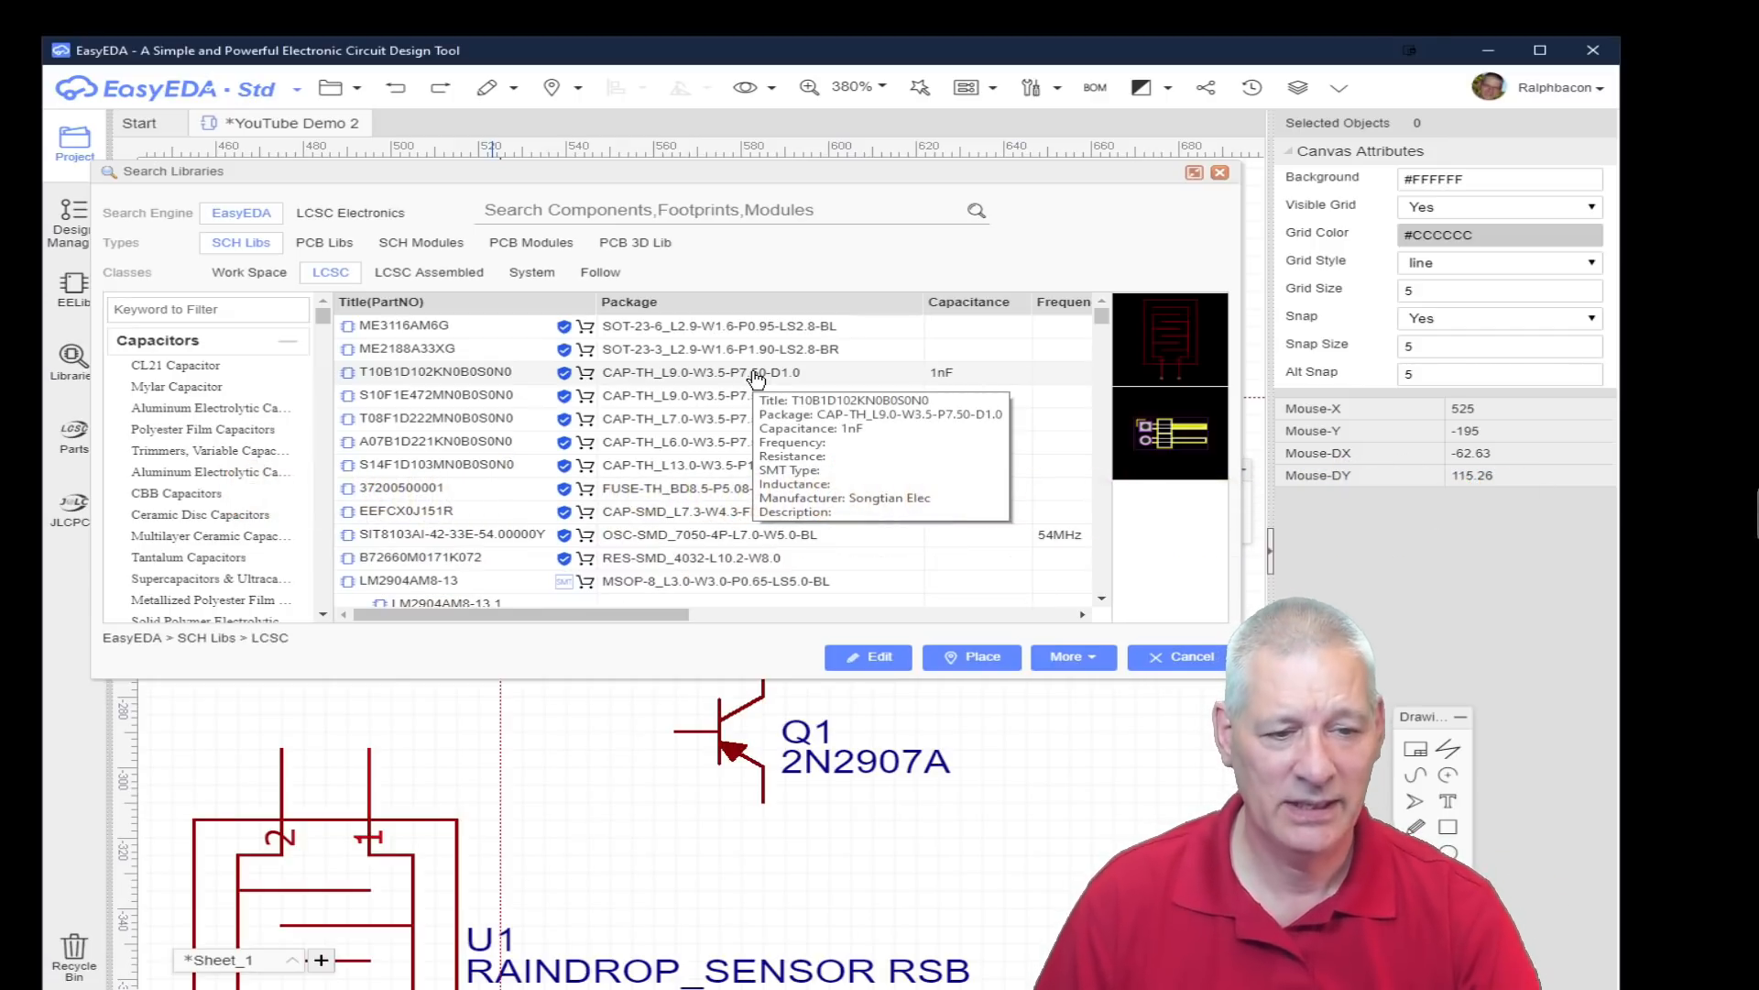
{"action": "left_click", "coordinate": [409, 275]}
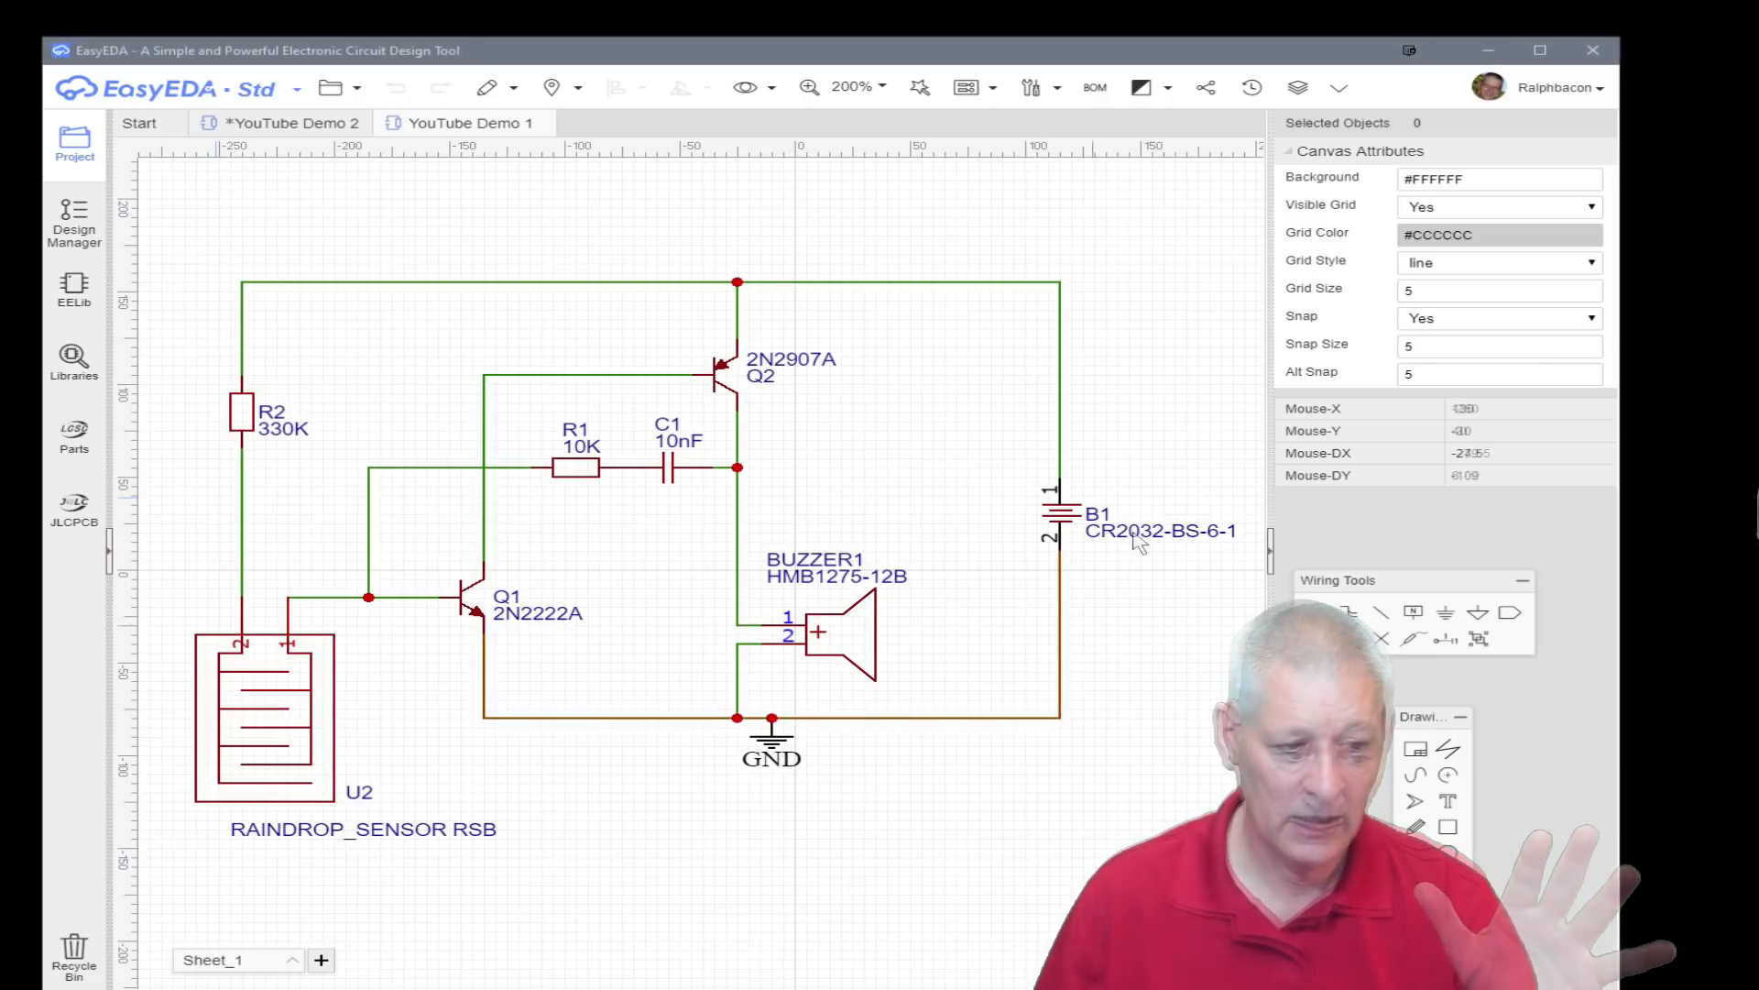
Inspect battery B1 in the YouTube Demo 1 schematic, and open its BOM to check the parts, suppliers and prices
{"action": "left_click", "coordinate": [1063, 529]}
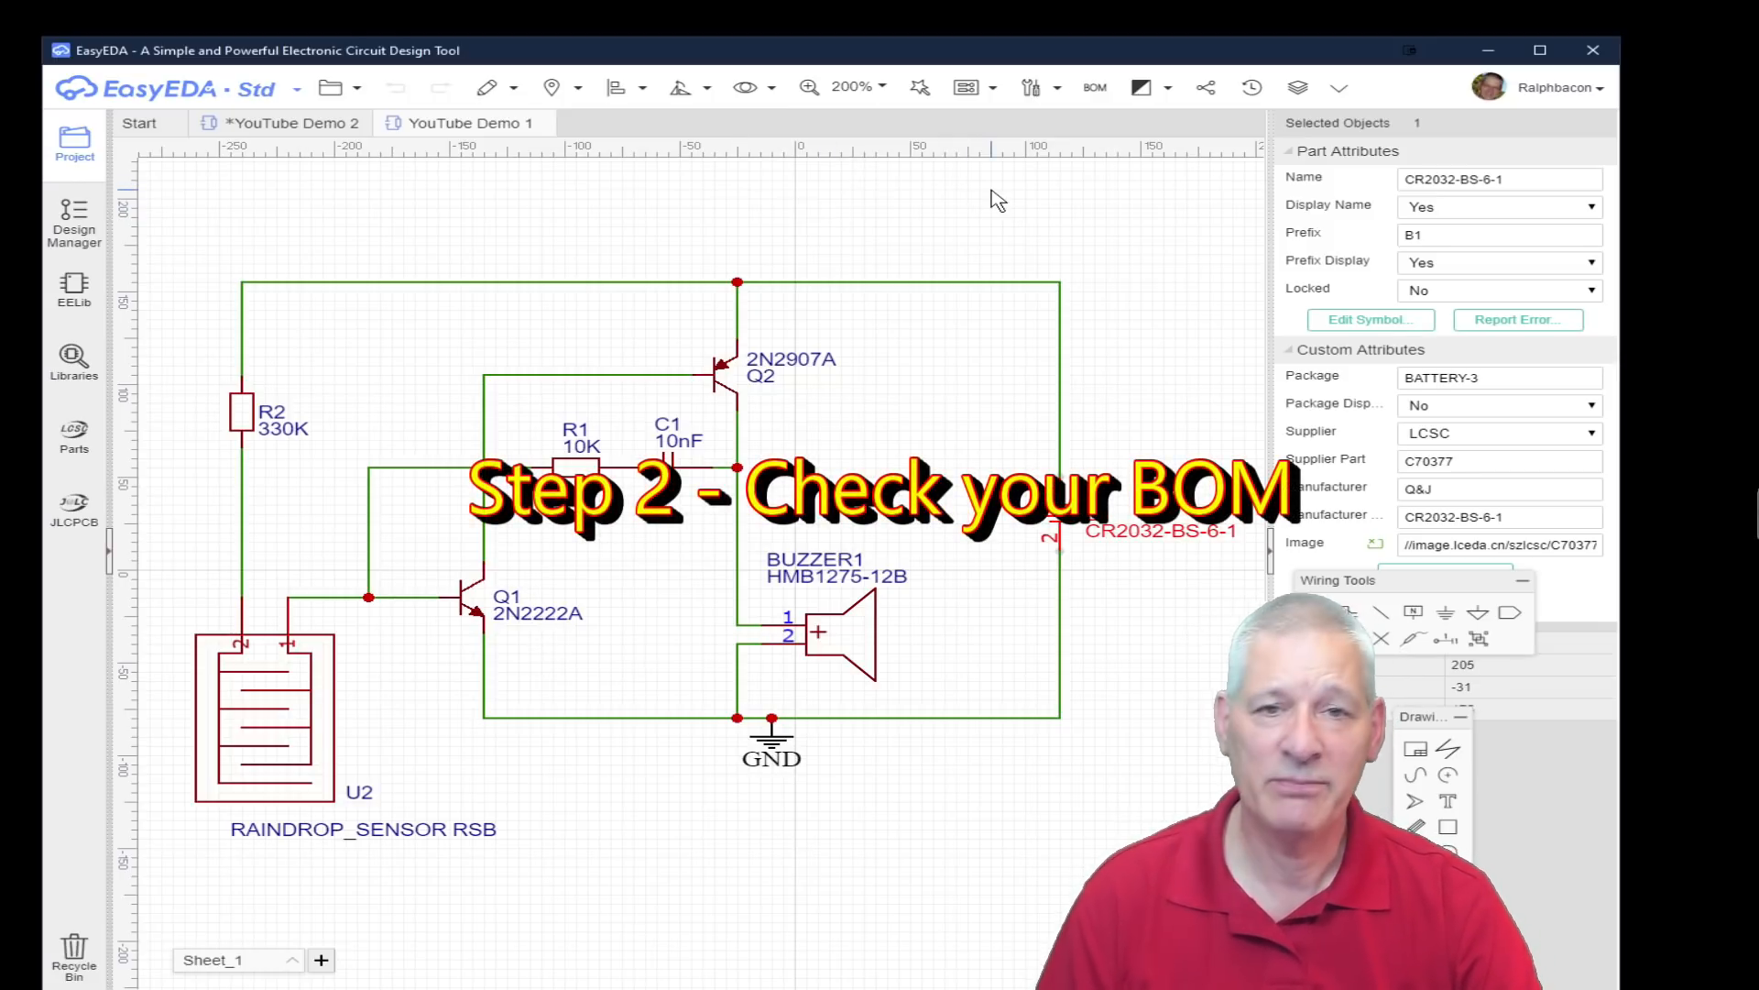
{"action": "left_click", "coordinate": [1099, 91]}
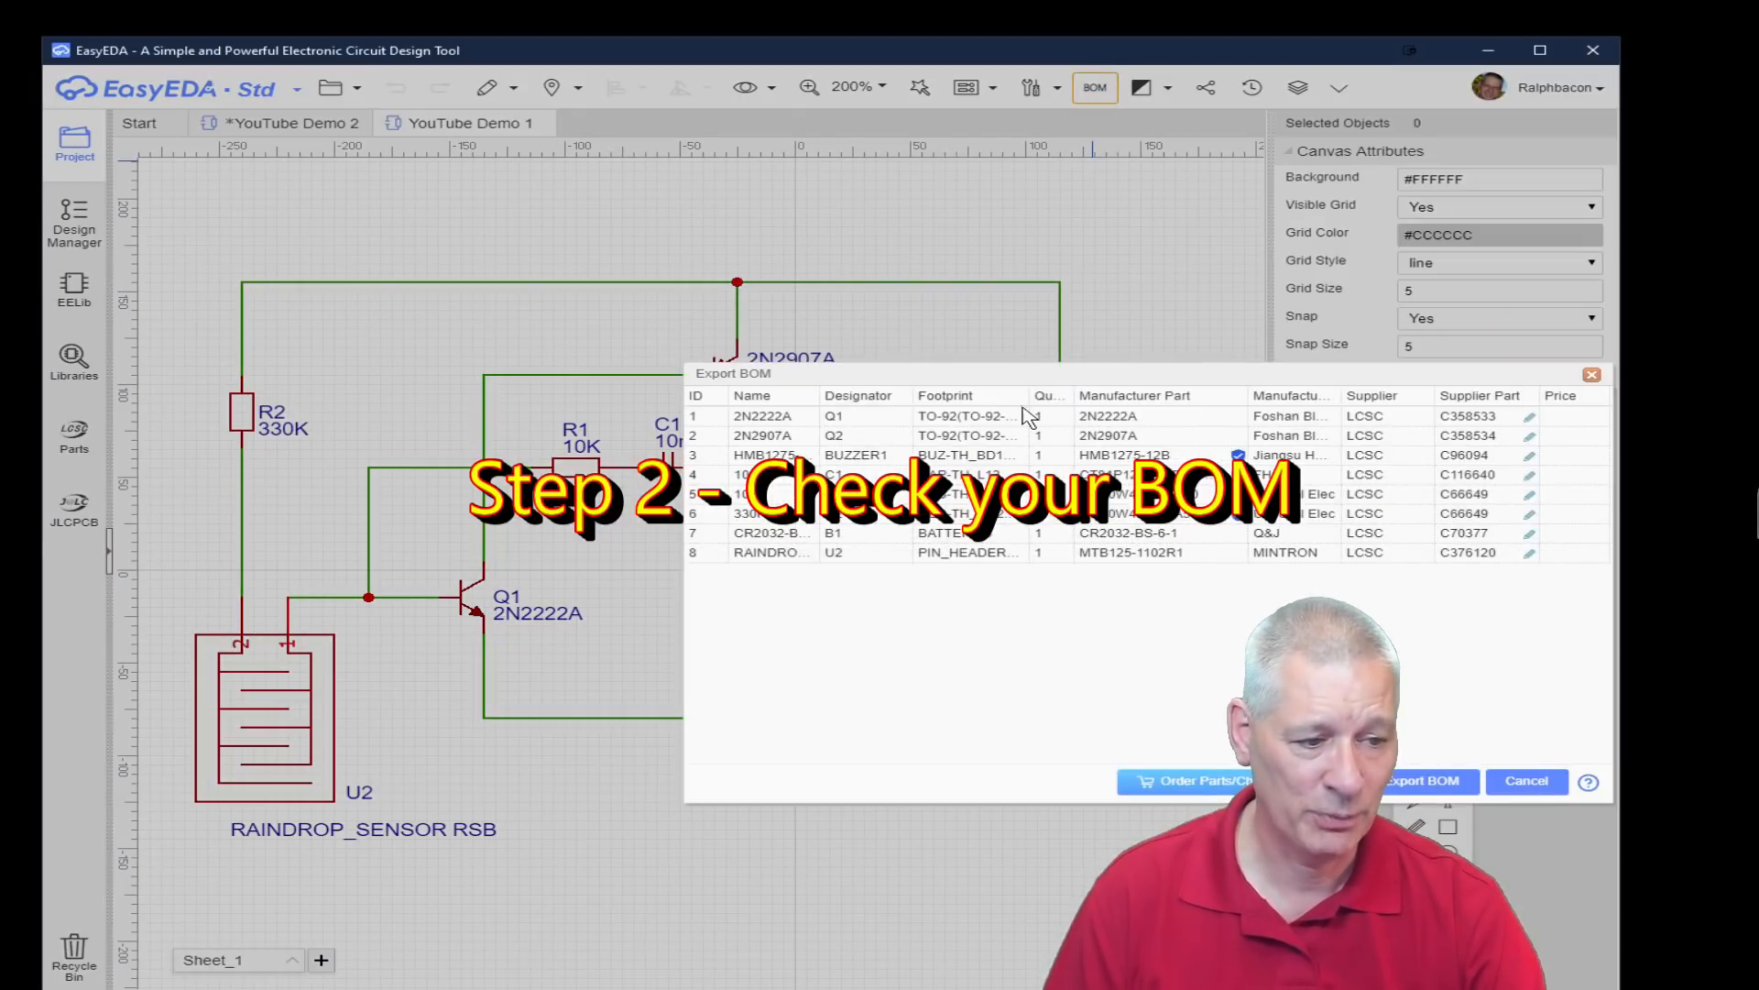
{"action": "left_click_drag", "start_coordinate": [1011, 374], "coordinate": [608, 278]}
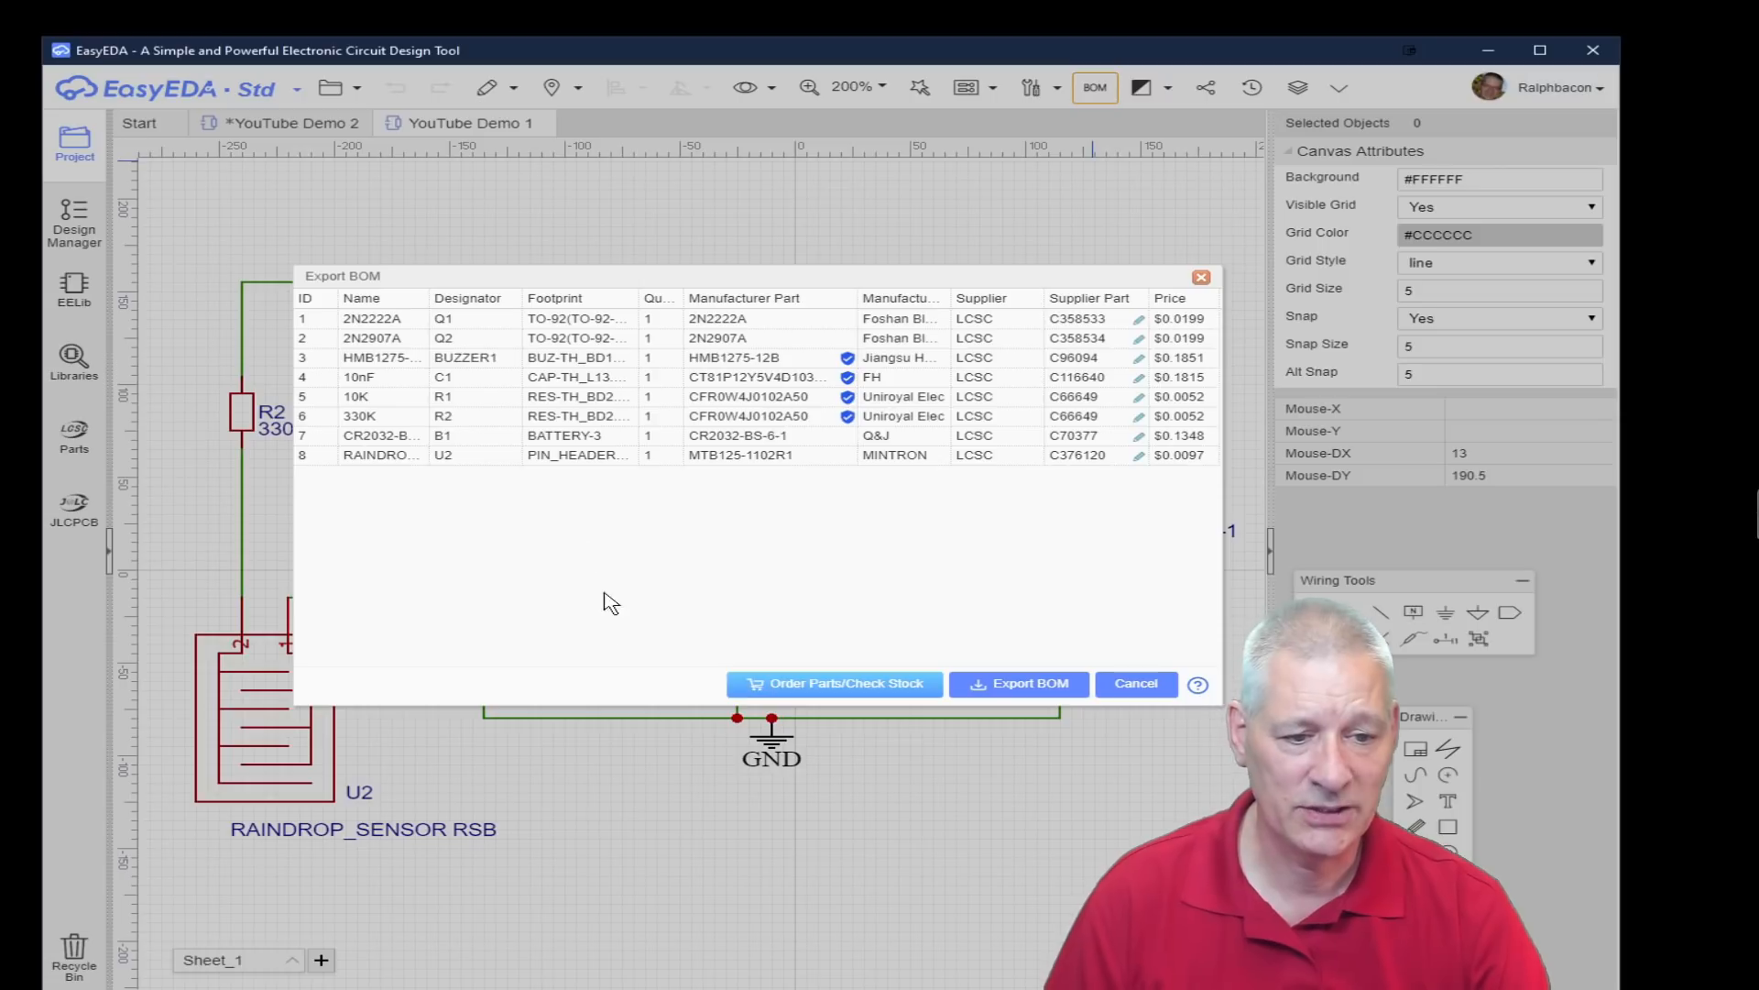
{"action": "left_click", "coordinate": [376, 318]}
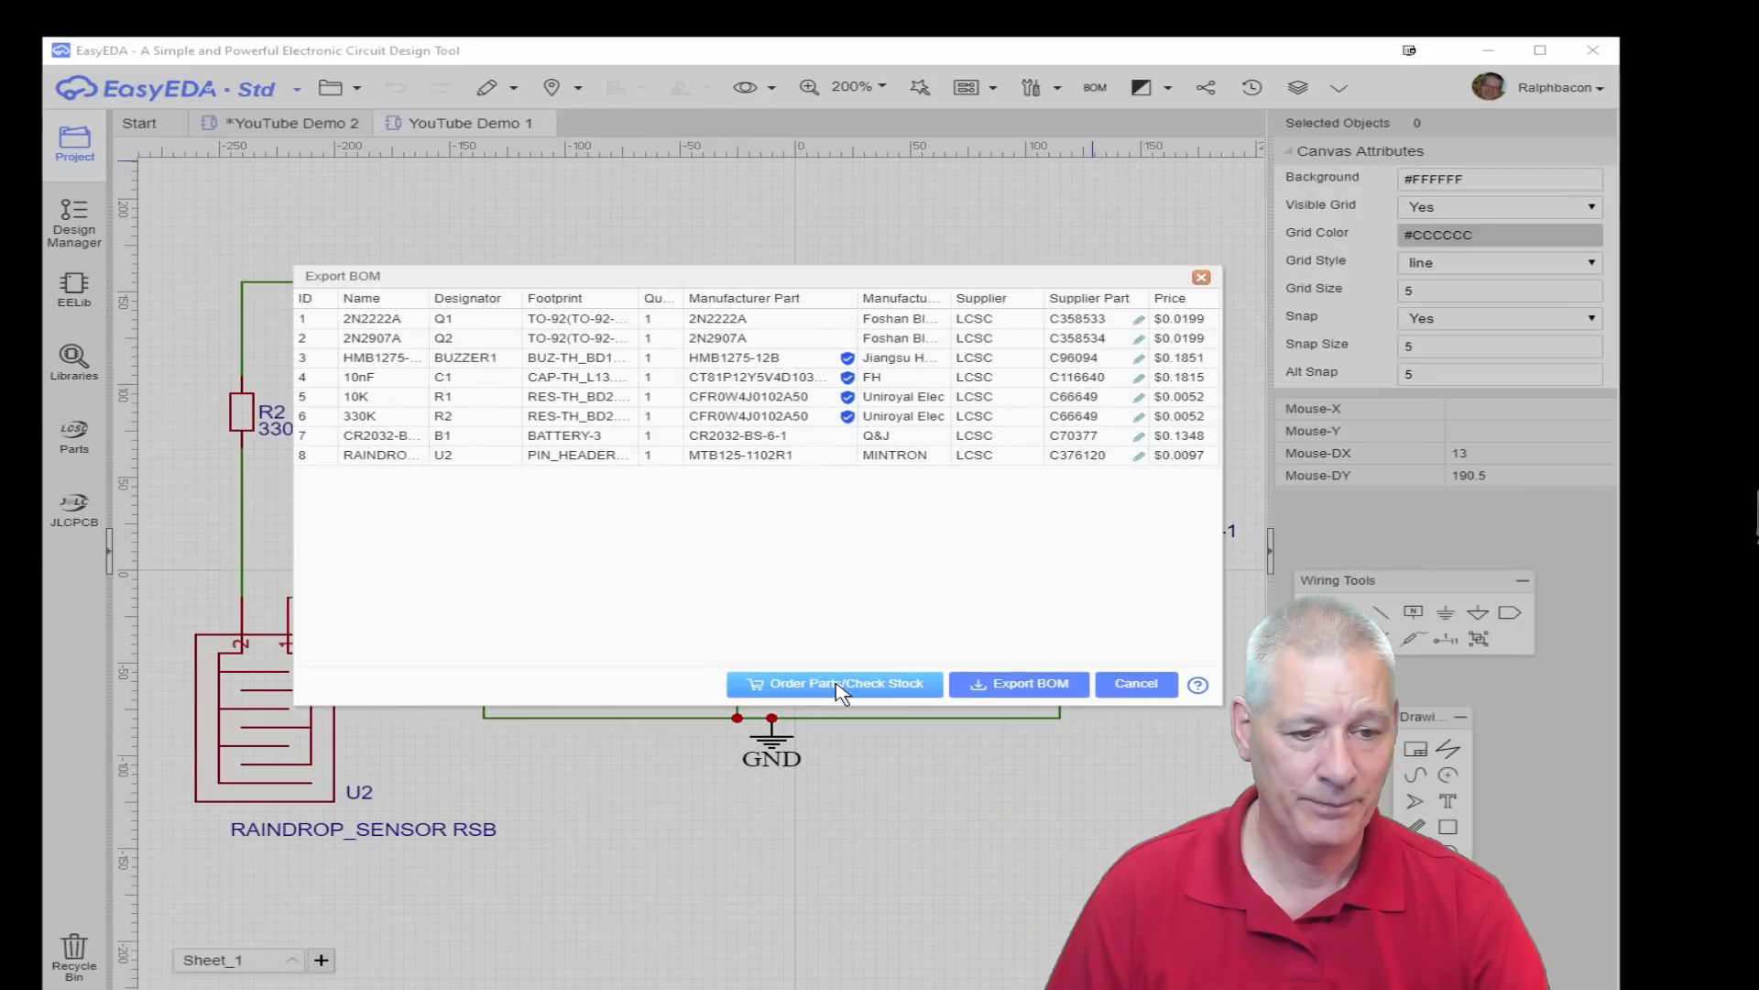
Open the BOM on the LCSC site to check stock, and reposition the browser window to show quantities and prices
{"action": "left_click", "coordinate": [930, 819]}
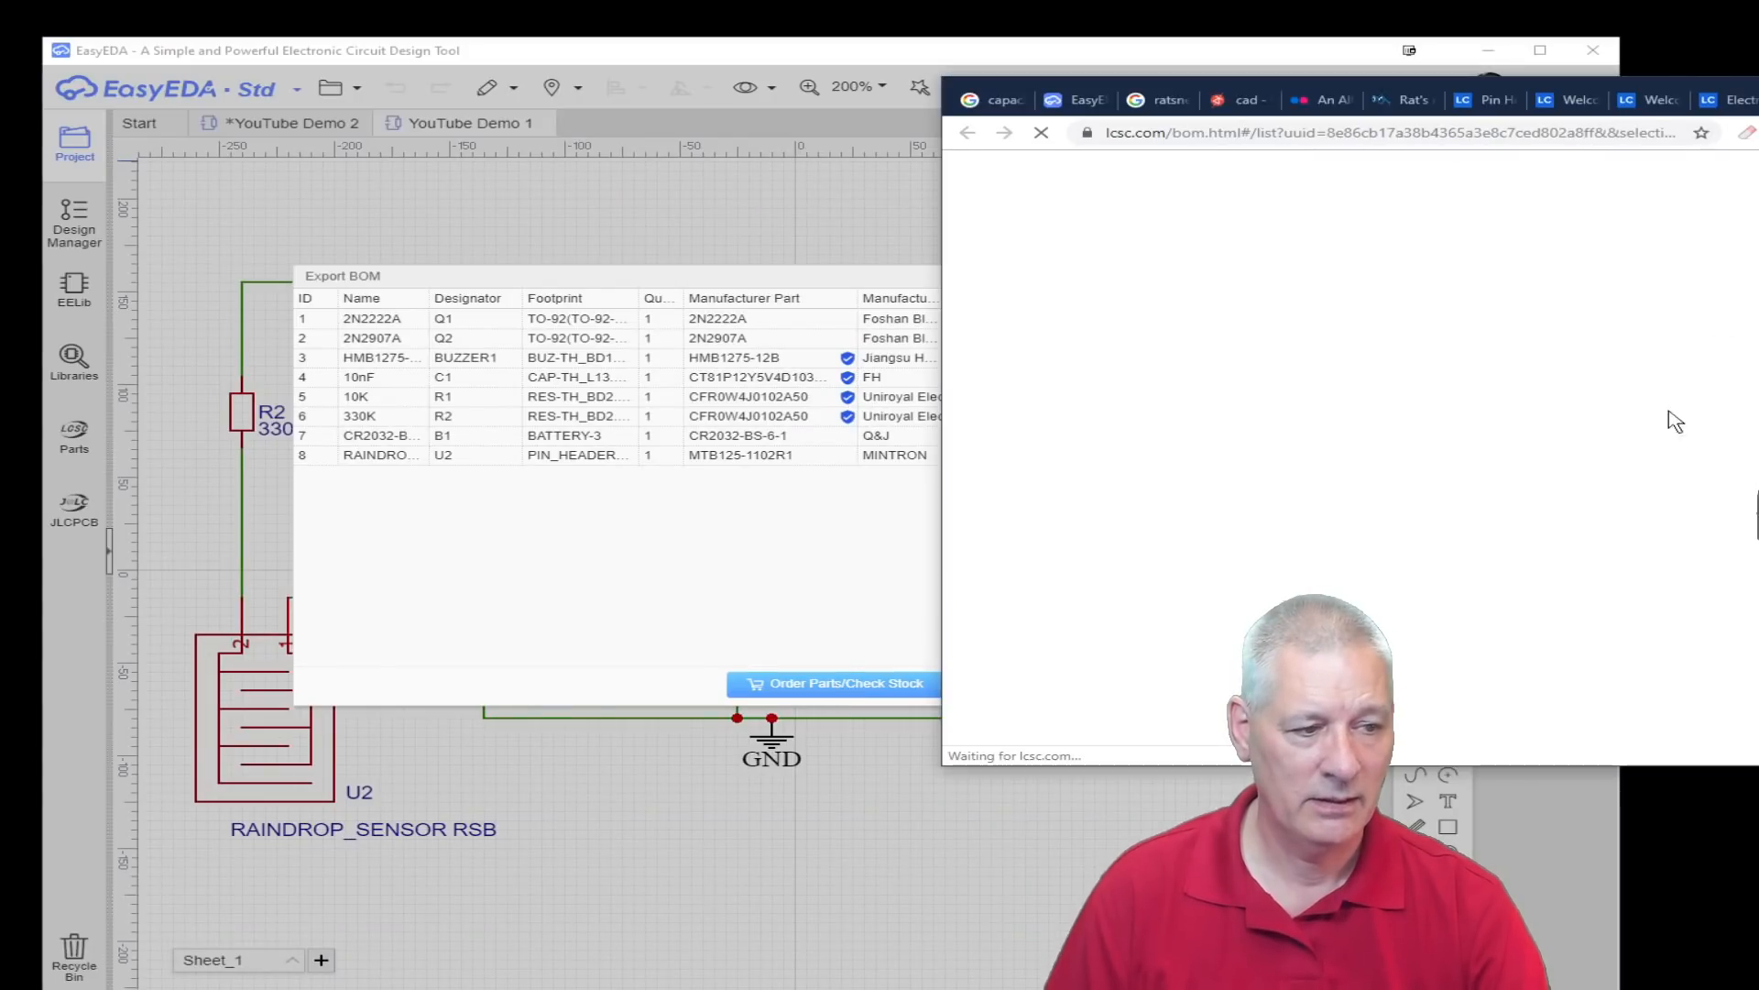
{"action": "left_click_drag", "start_coordinate": [1758, 97], "coordinate": [1237, 99]}
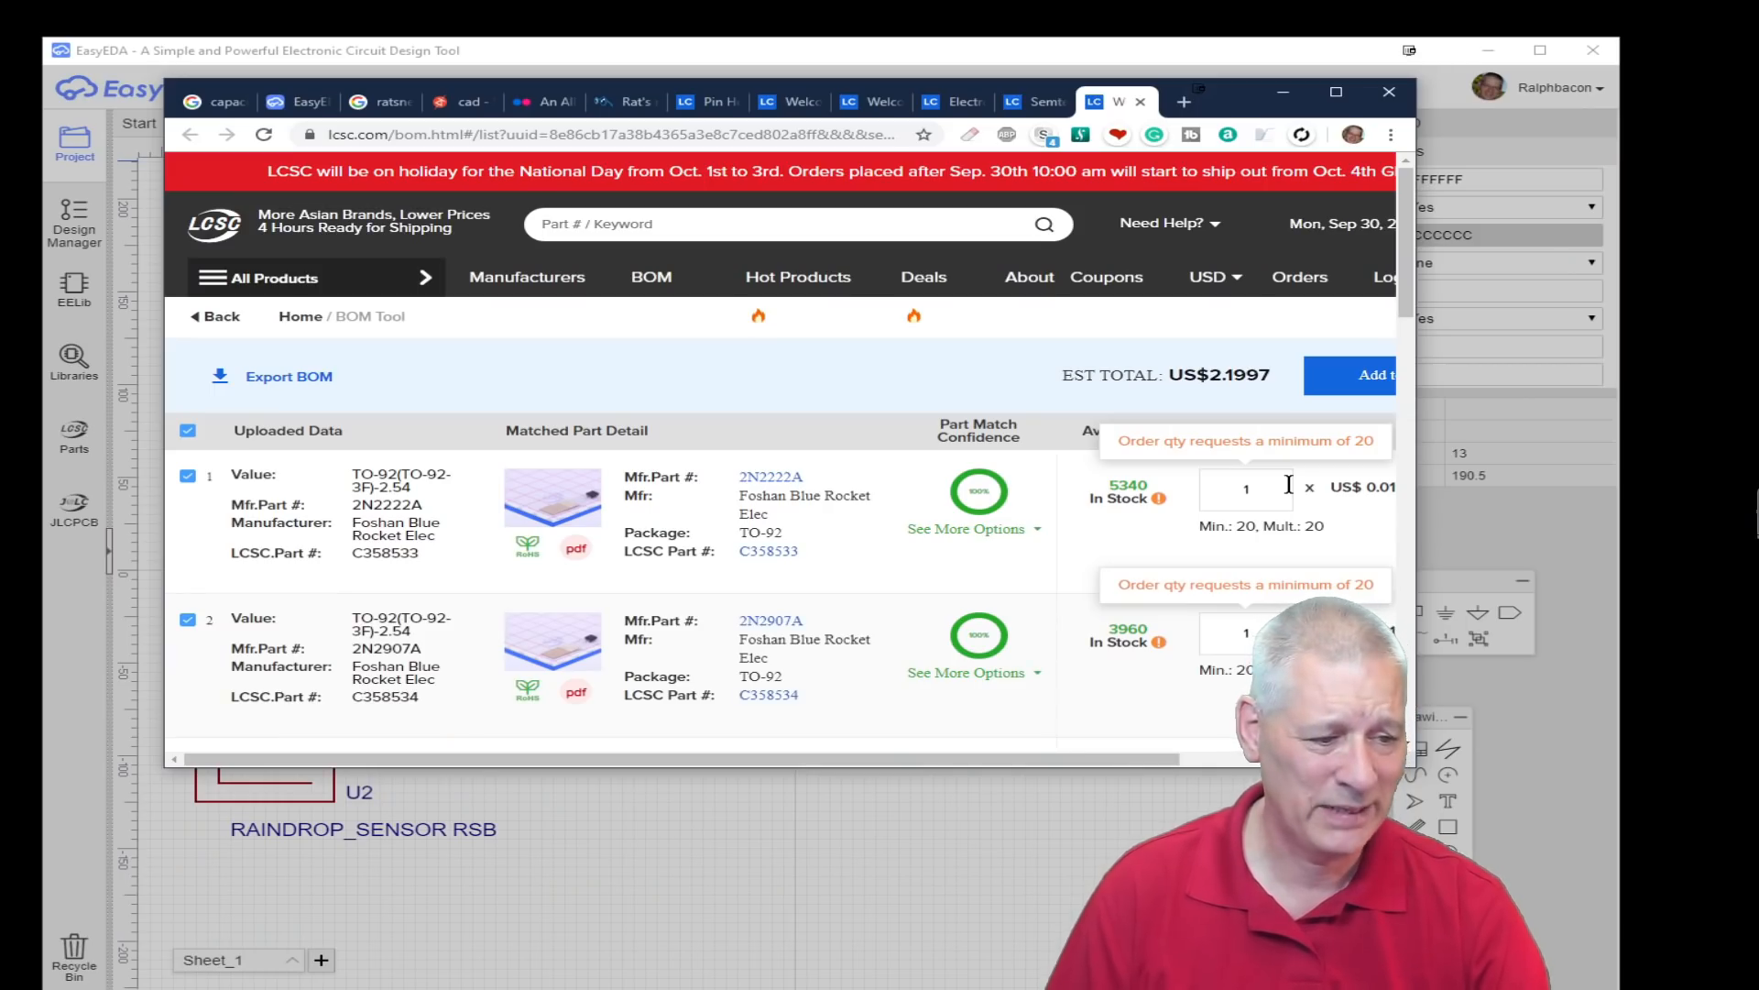
{"action": "scroll", "coordinate": [1192, 486], "scroll_direction": "right", "scroll_amount": 2}
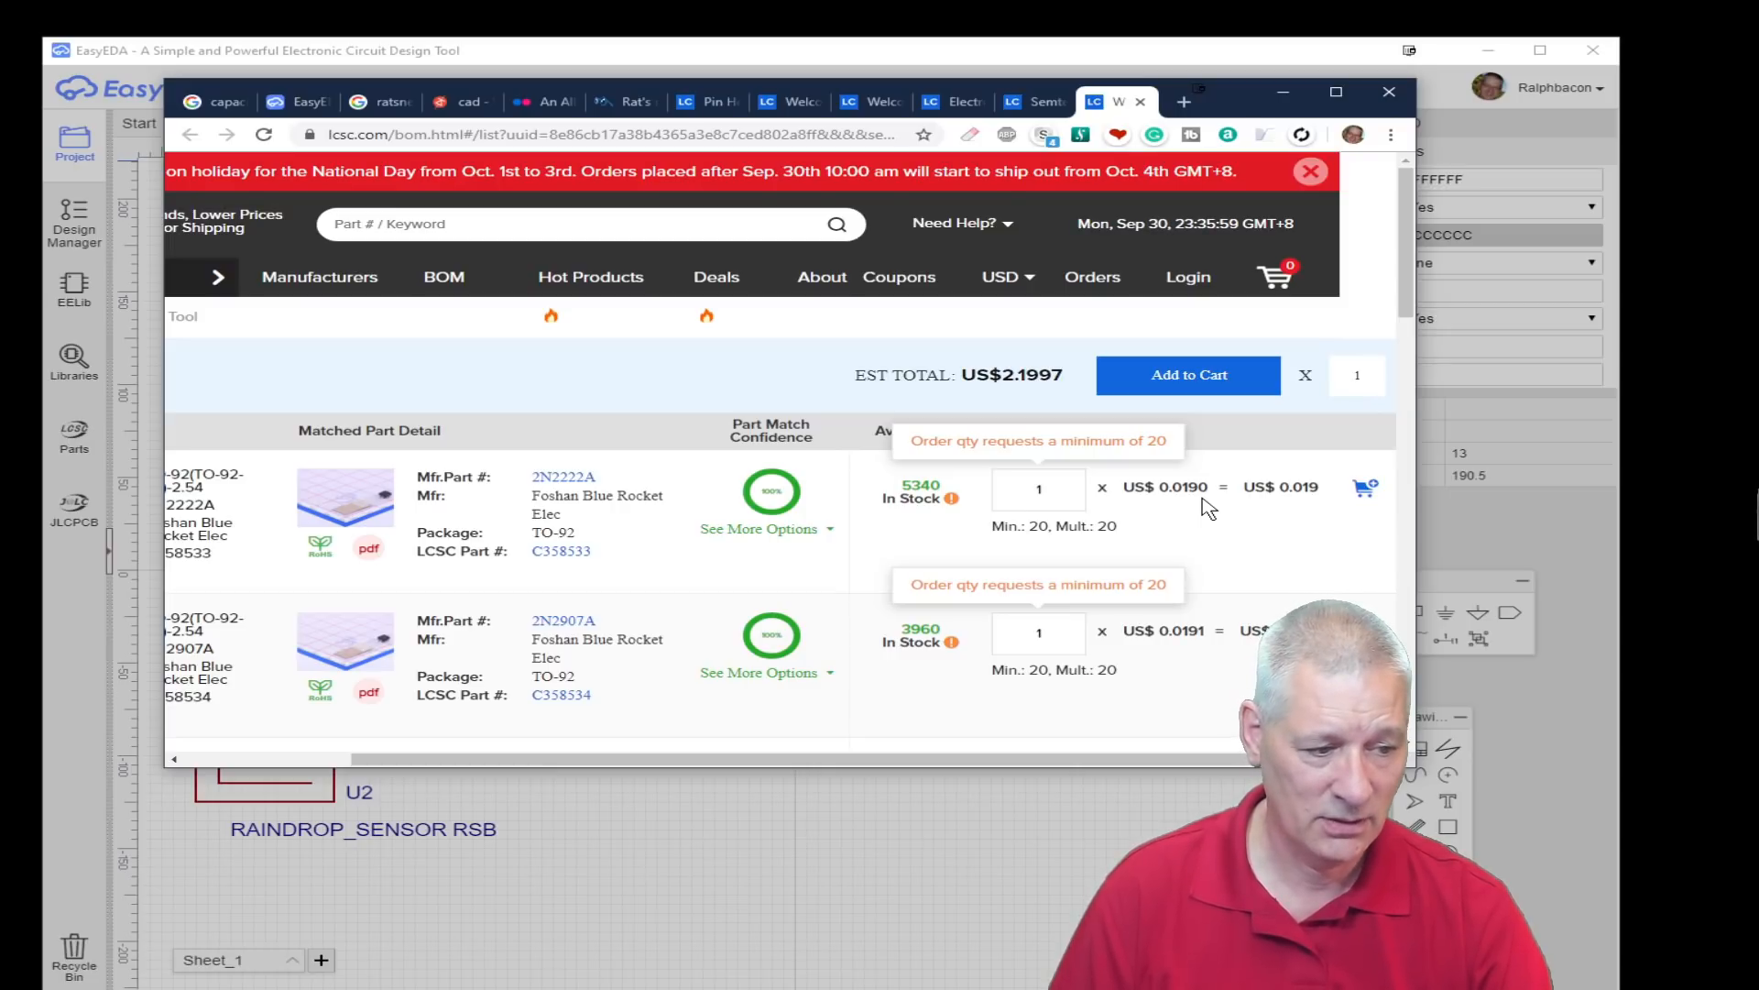
Set the order quantities of the 2N2222A and 2N2907A transistors to 20 each in the LCSC BOM list
{"action": "double_click", "coordinate": [1054, 486]}
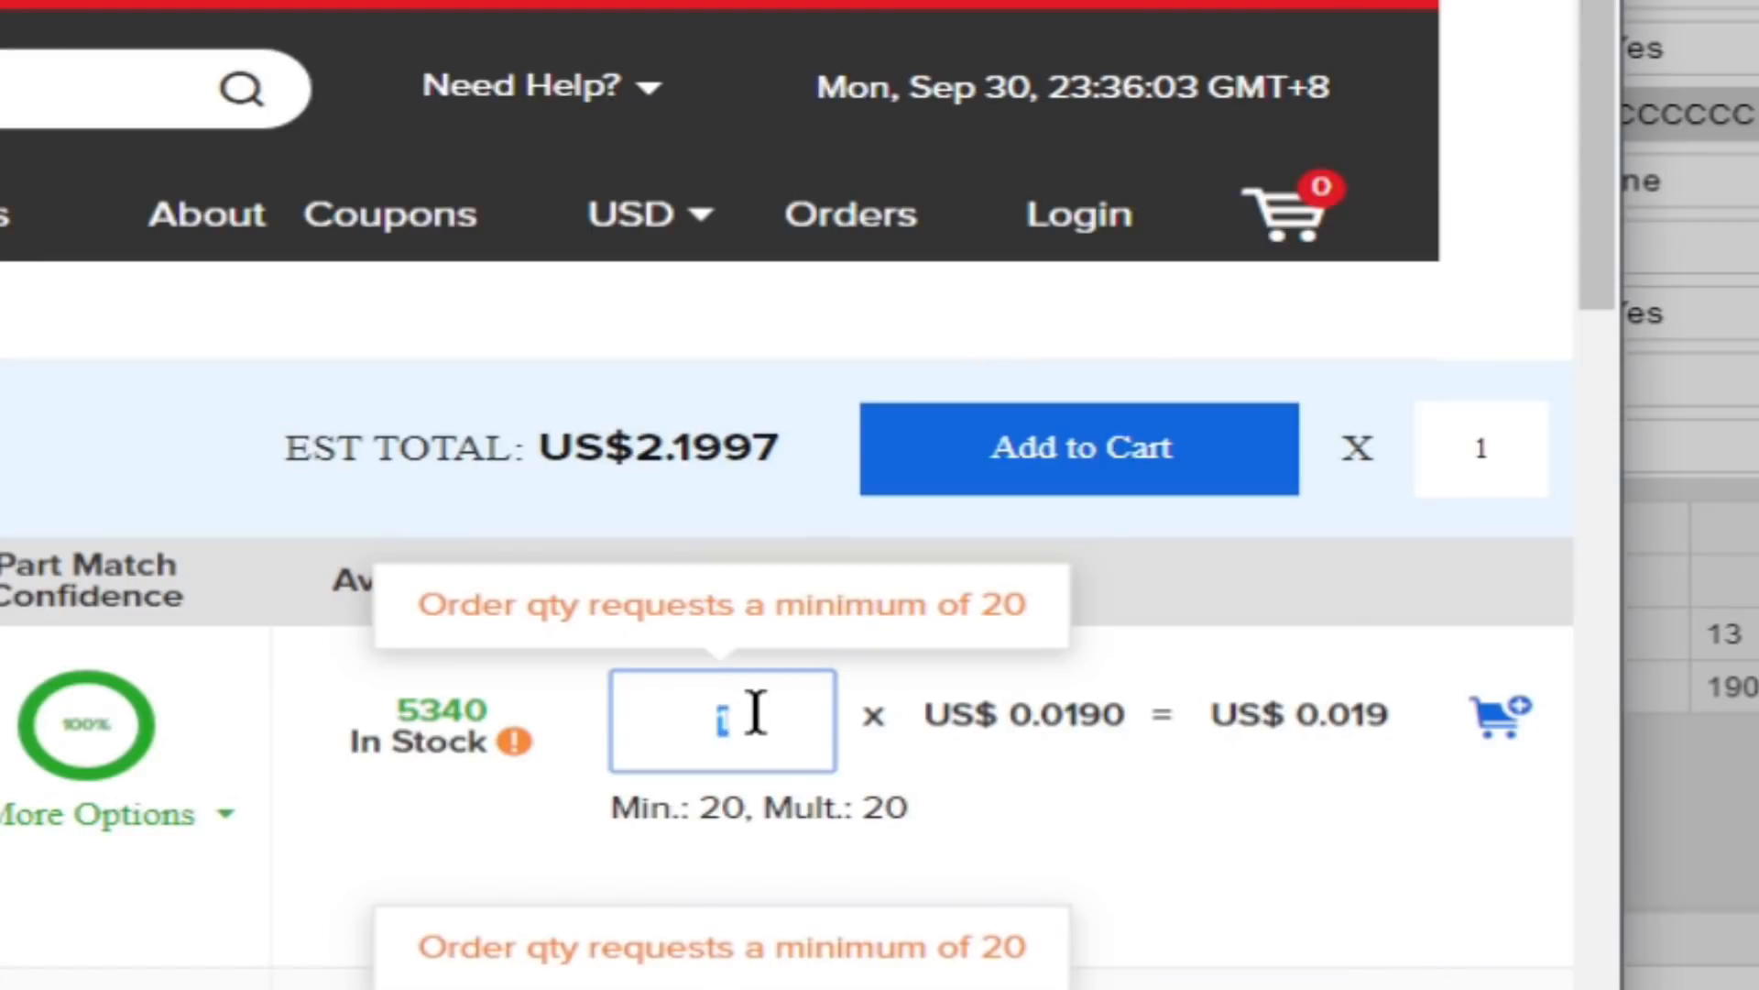
{"action": "type", "text": "20"}
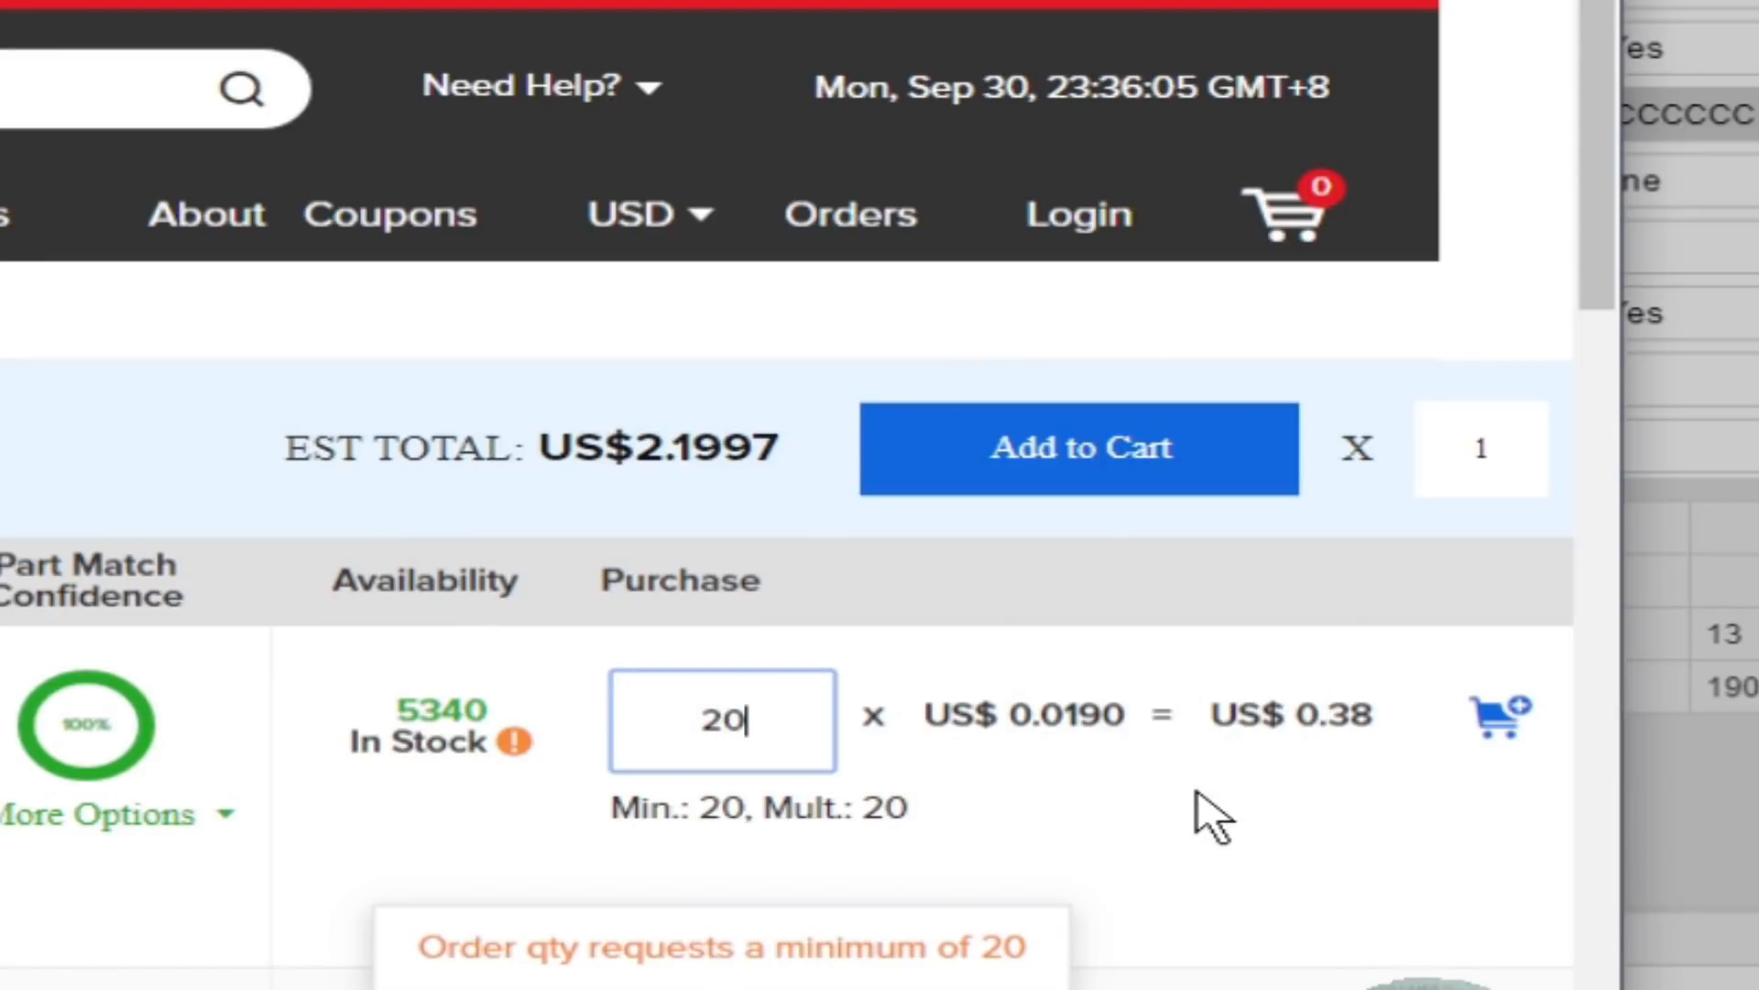
{"action": "left_click", "coordinate": [1197, 793]}
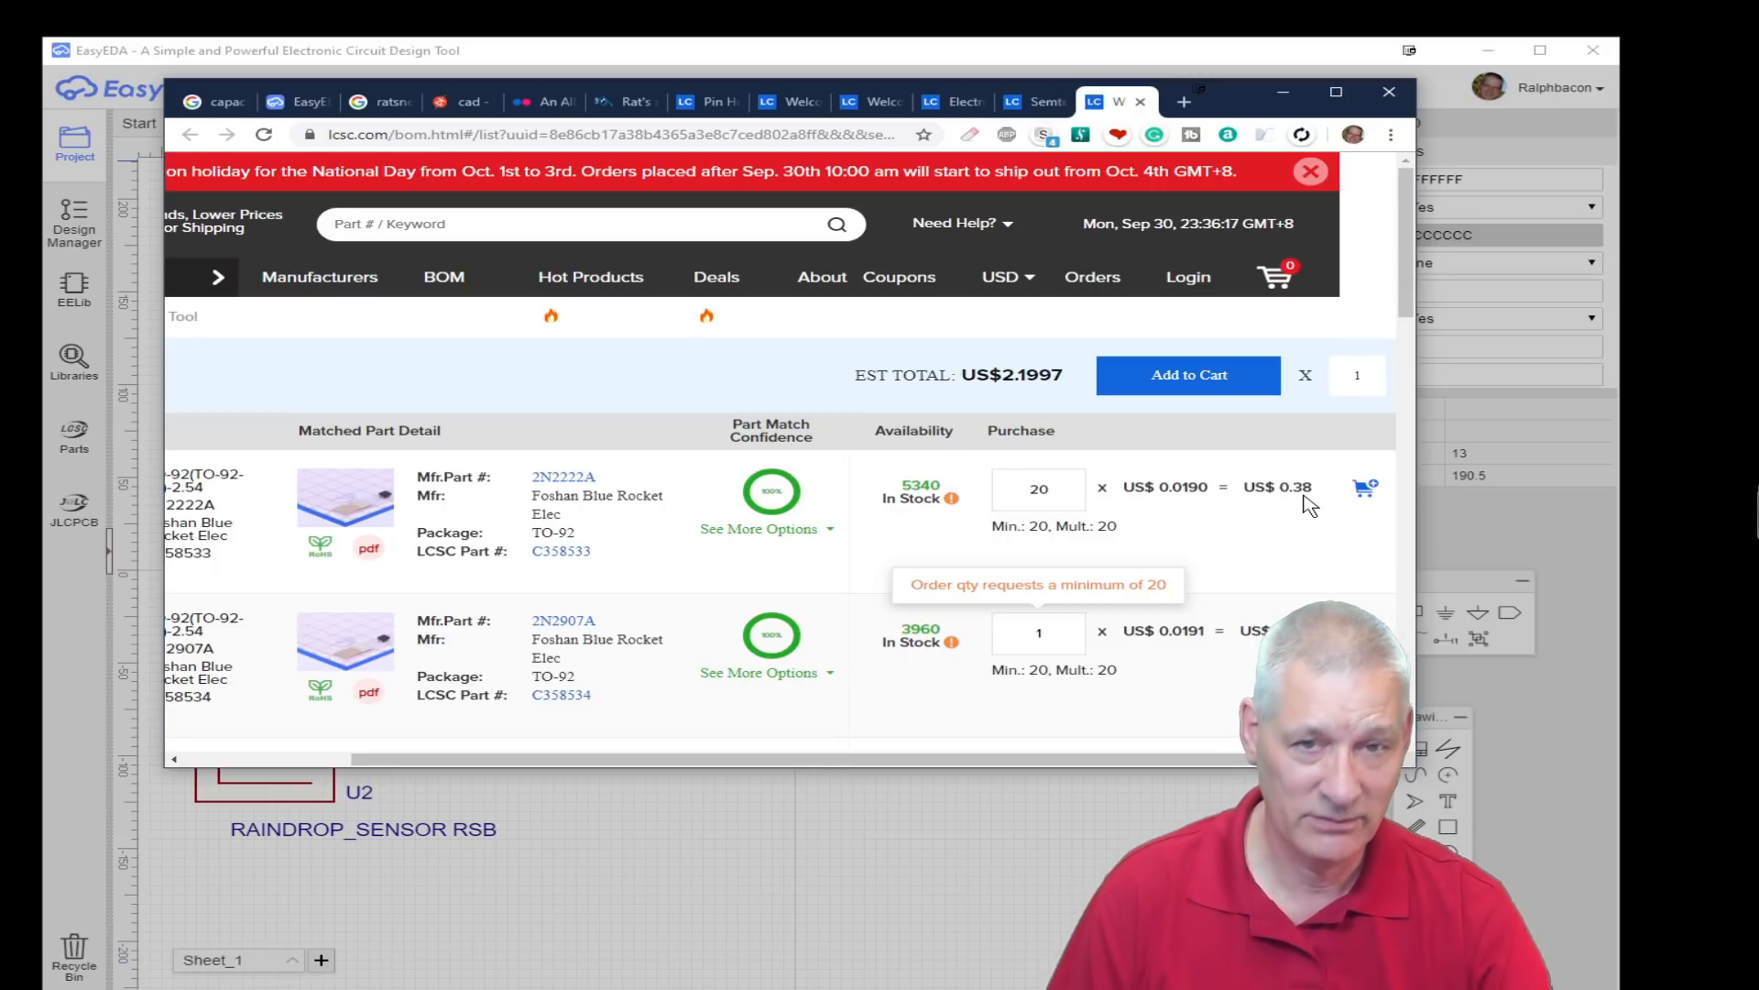
{"action": "type", "text": "1"}
{"action": "left_click", "coordinate": [1053, 630]}
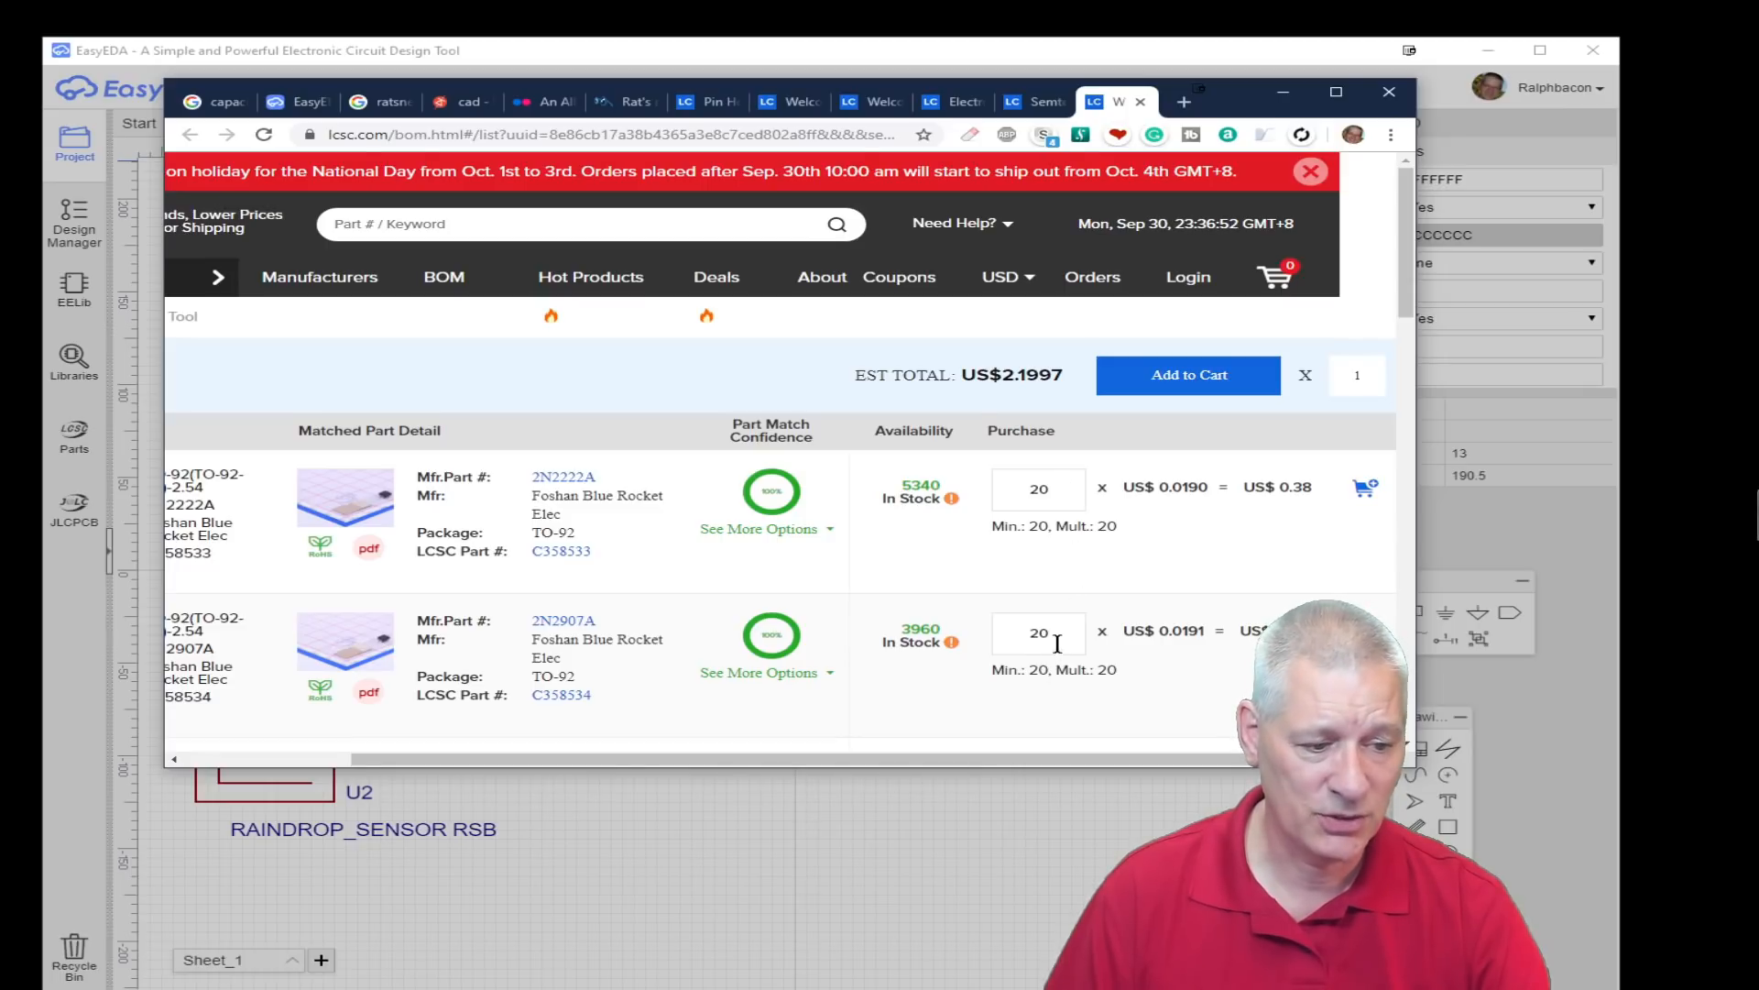
Review the order quantities, minimums and prices of the buzzer, capacitor, resistors and battery holder in the LCSC BOM list
{"action": "scroll", "coordinate": [1057, 644], "scroll_direction": "down", "scroll_amount": 4}
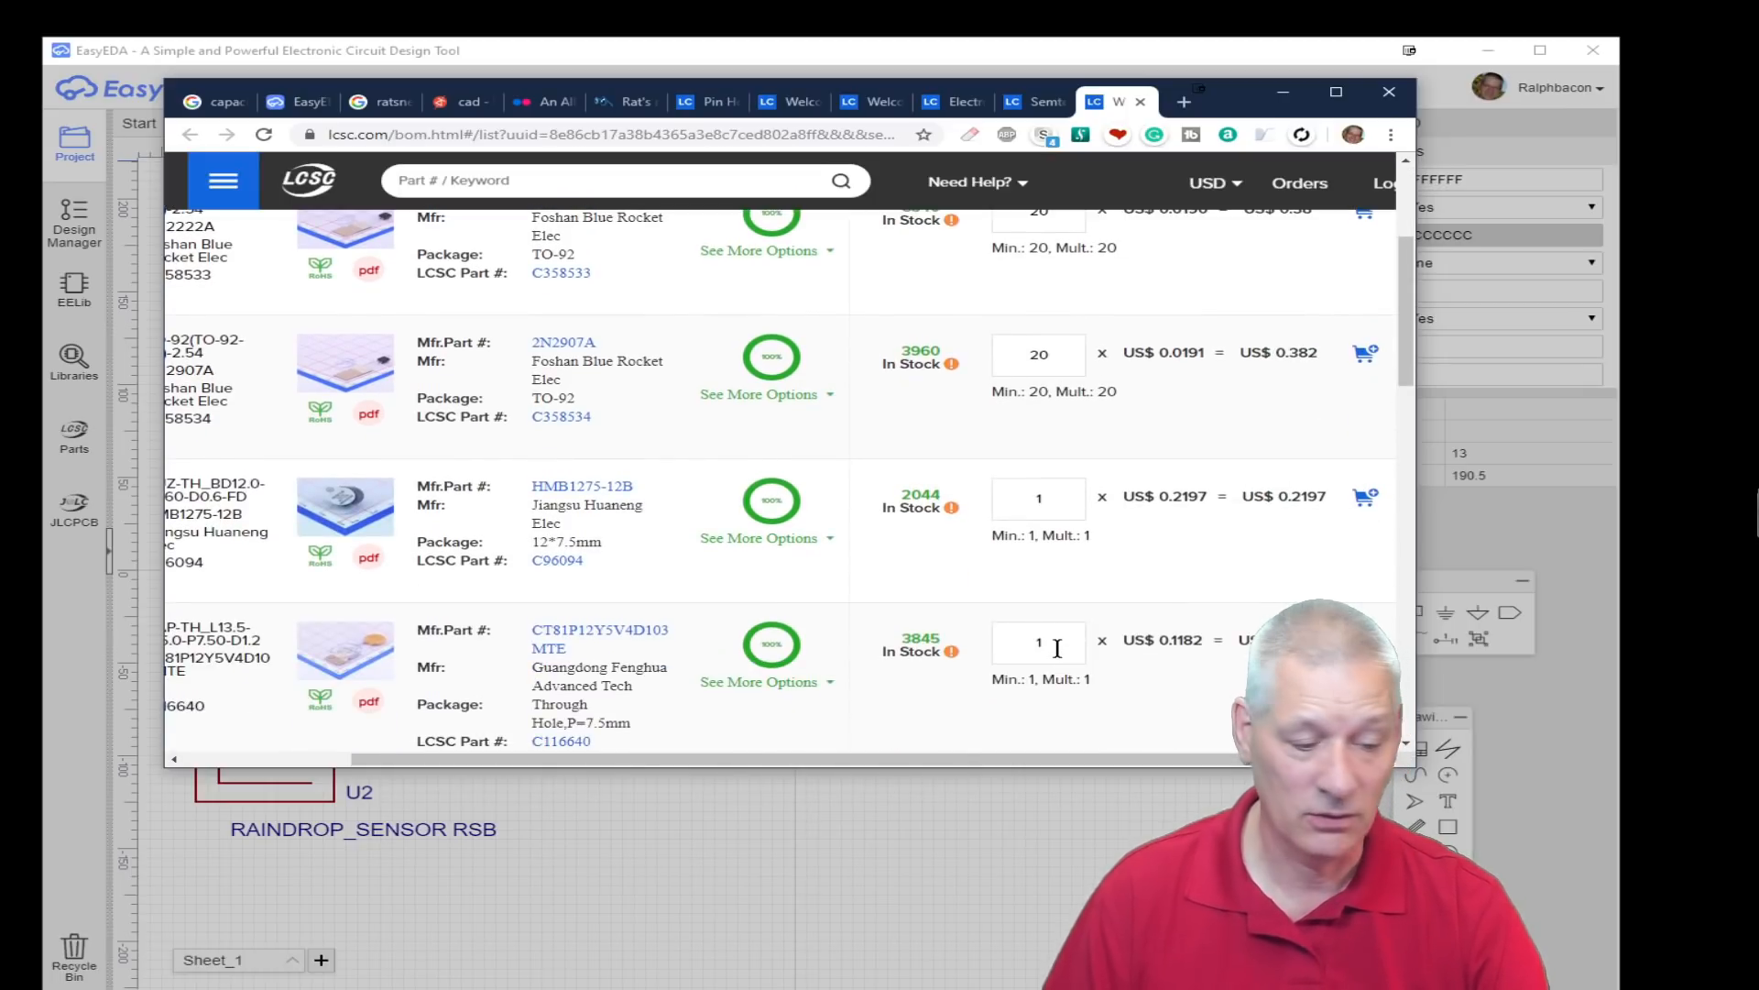
{"action": "scroll", "coordinate": [1057, 648], "scroll_direction": "down", "scroll_amount": 4}
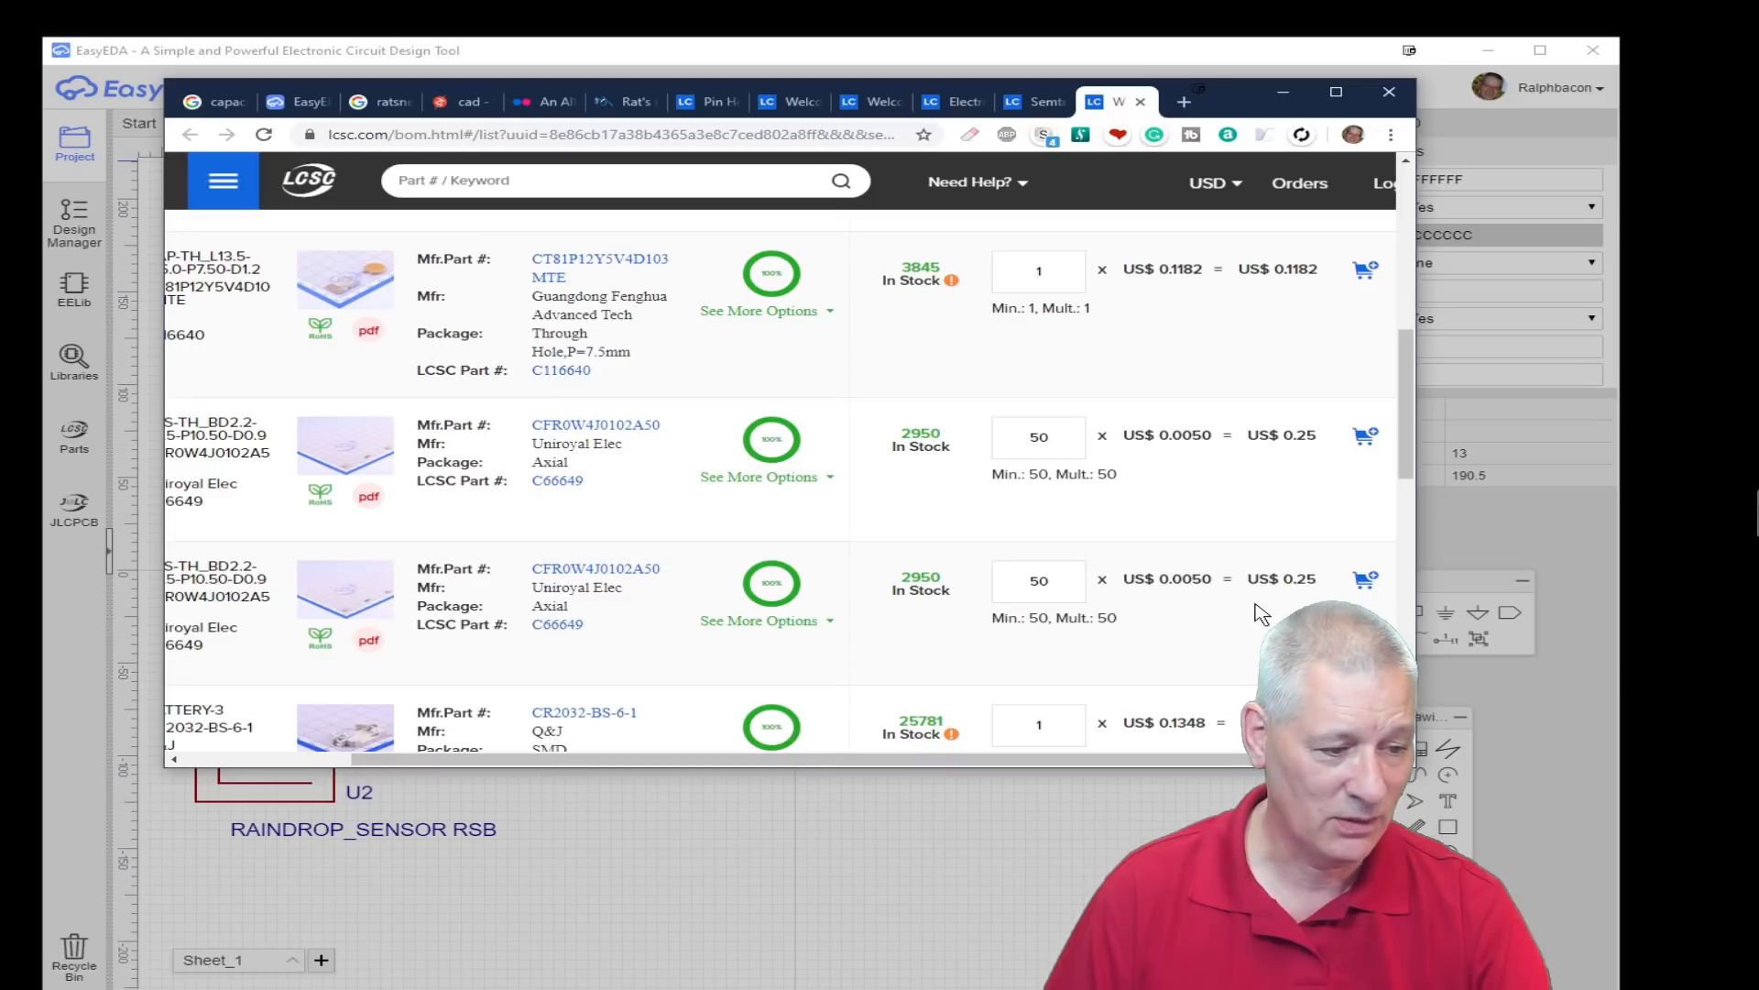
{"action": "double_click", "coordinate": [1026, 590]}
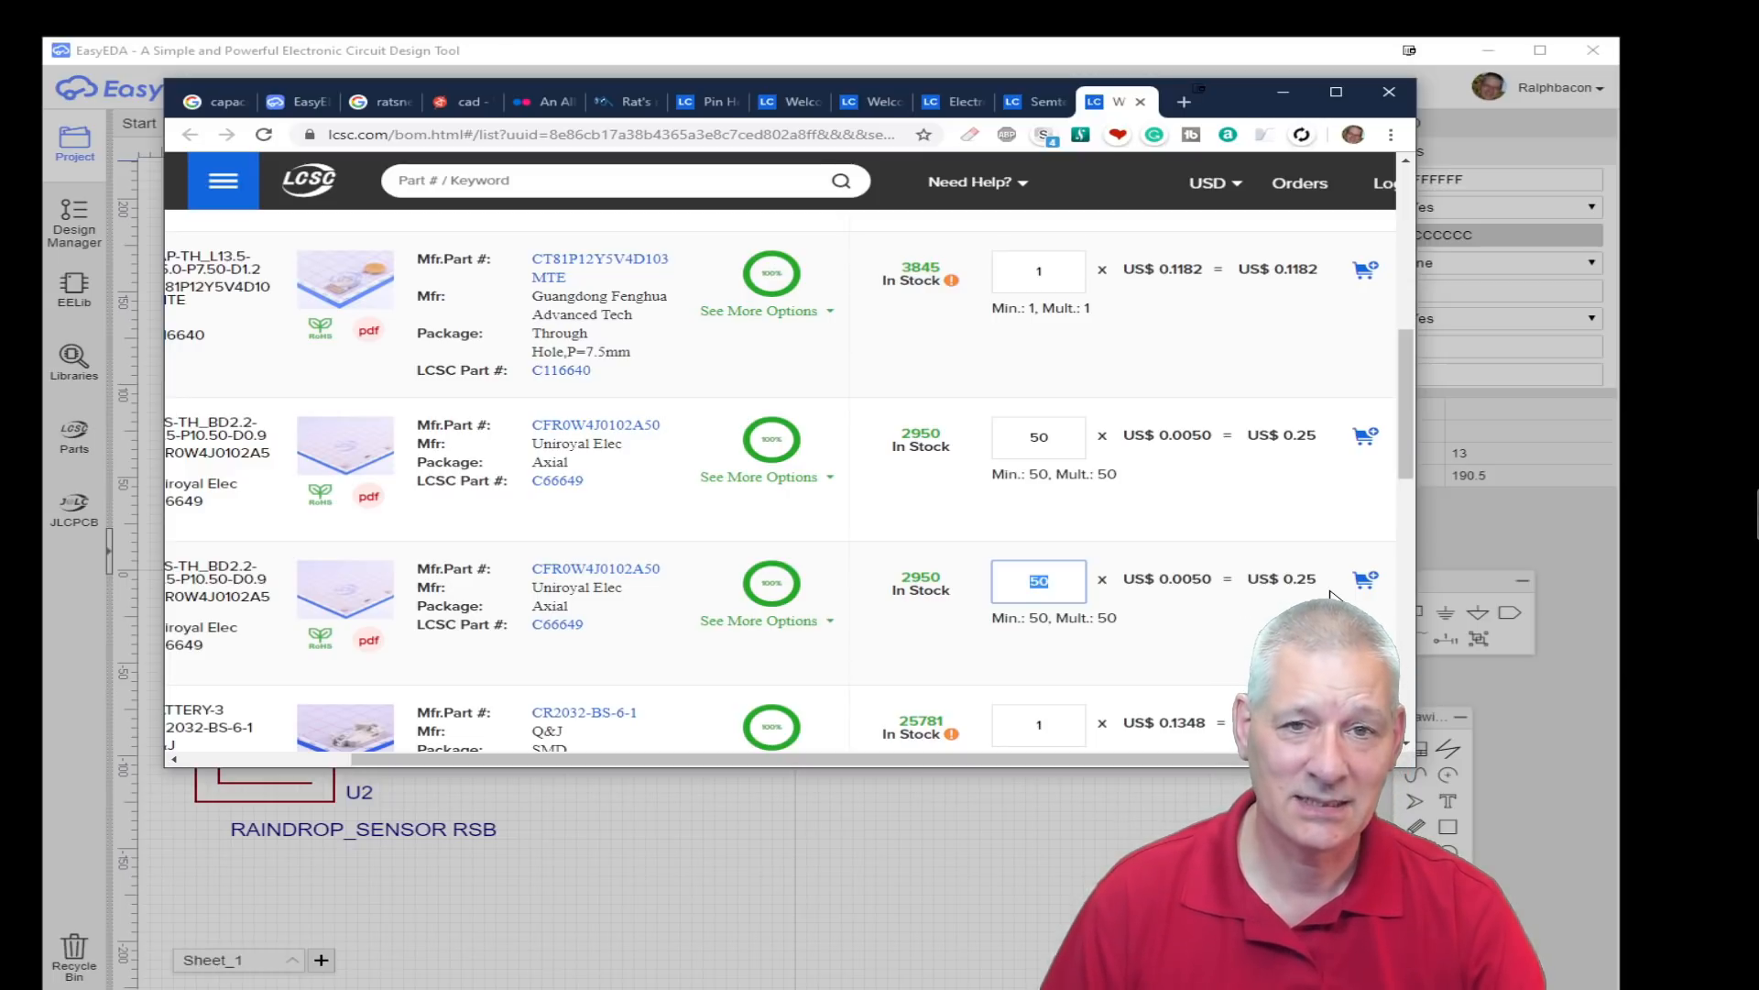
{"action": "scroll", "coordinate": [965, 678], "scroll_direction": "up", "scroll_amount": 1}
{"action": "scroll", "coordinate": [965, 678], "scroll_direction": "down", "scroll_amount": 1}
{"action": "scroll", "coordinate": [964, 678], "scroll_direction": "up", "scroll_amount": 10}
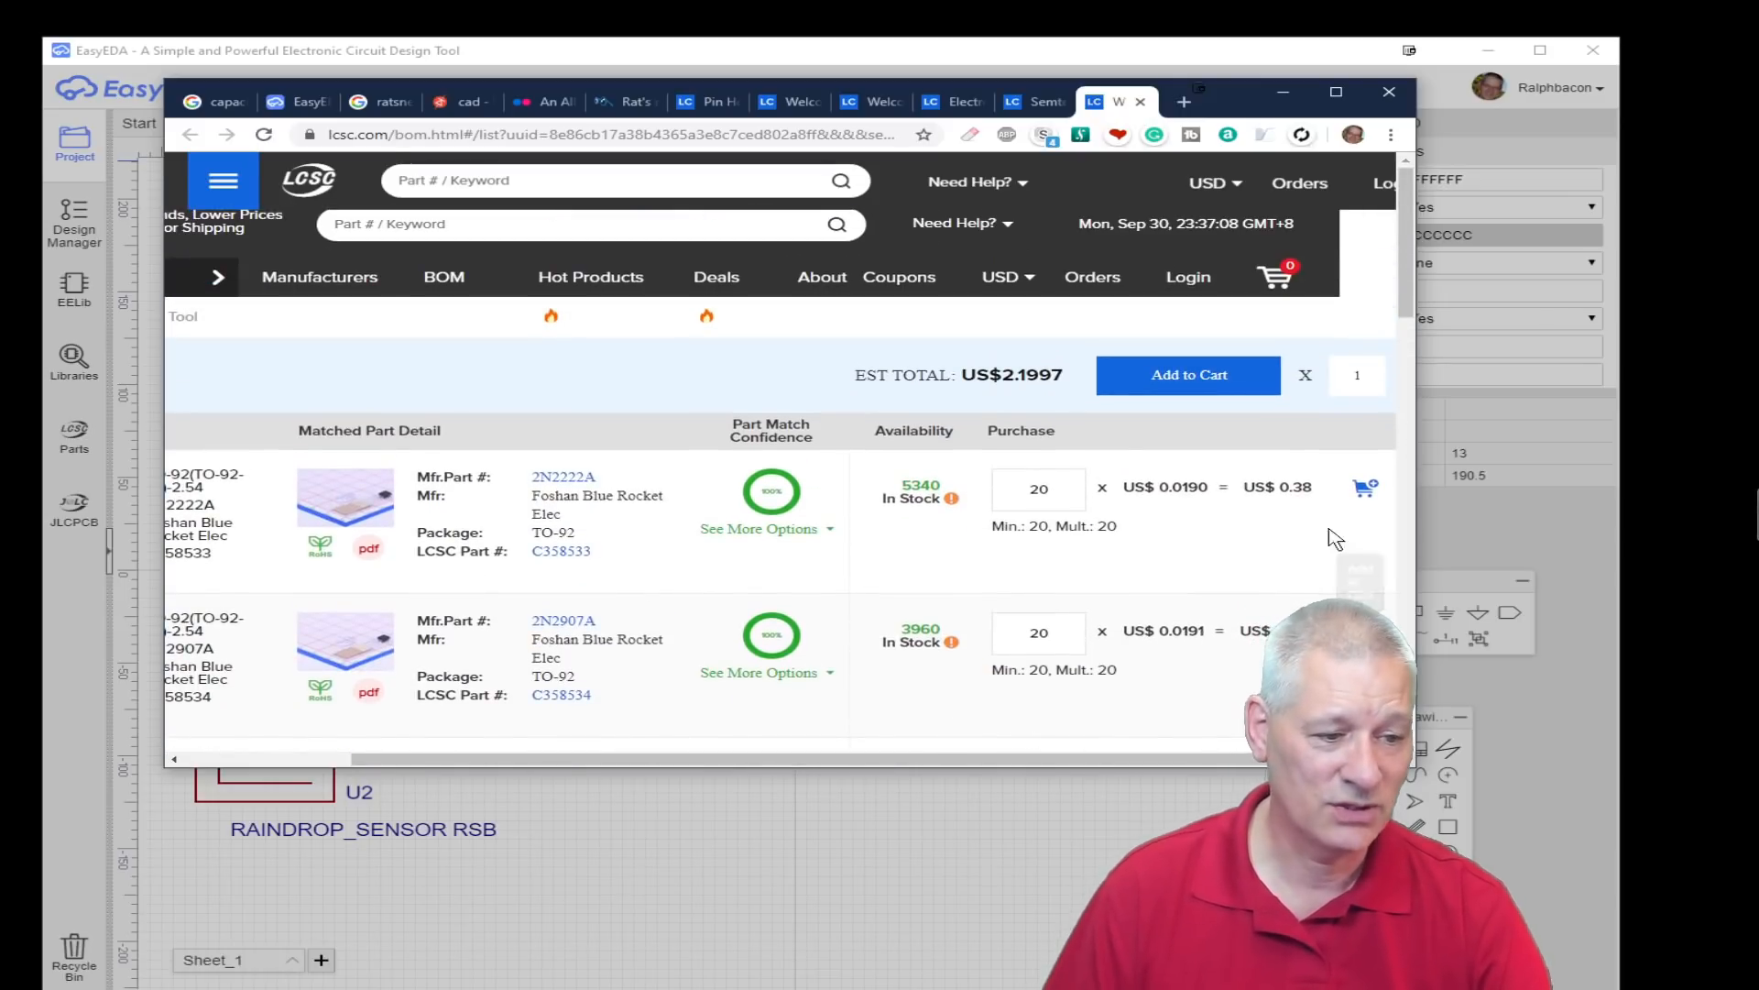